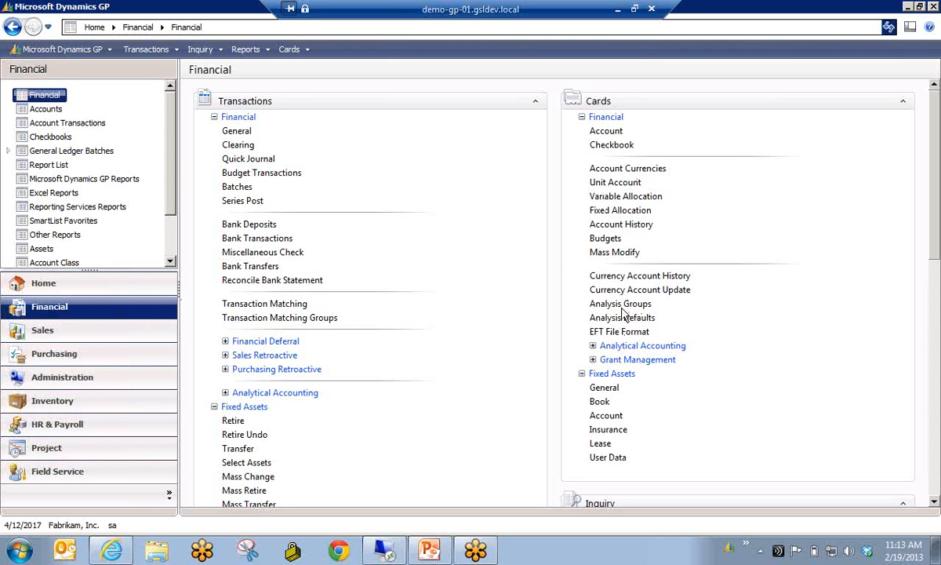
Open EFT File Format Maintenance from the Financial cards and move its window toward the middle of the screen
{"action": "left_click", "coordinate": [289, 50]}
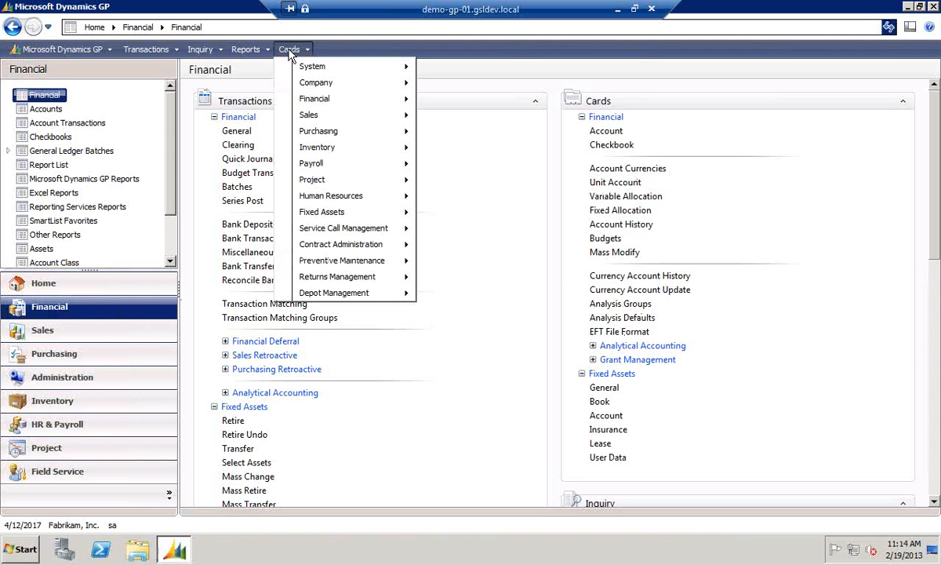
{"action": "mouse_move", "coordinate": [314, 100]}
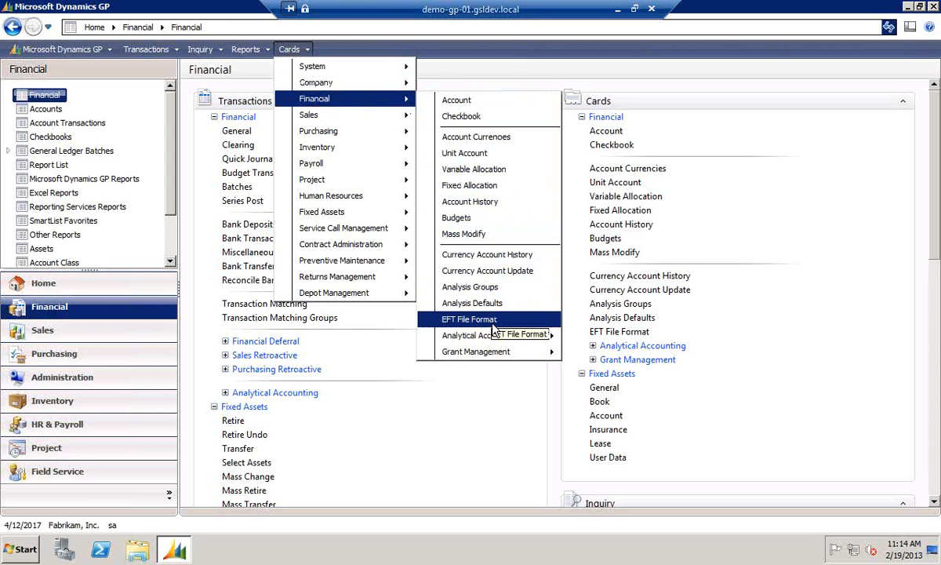
{"action": "left_click", "coordinate": [626, 336]}
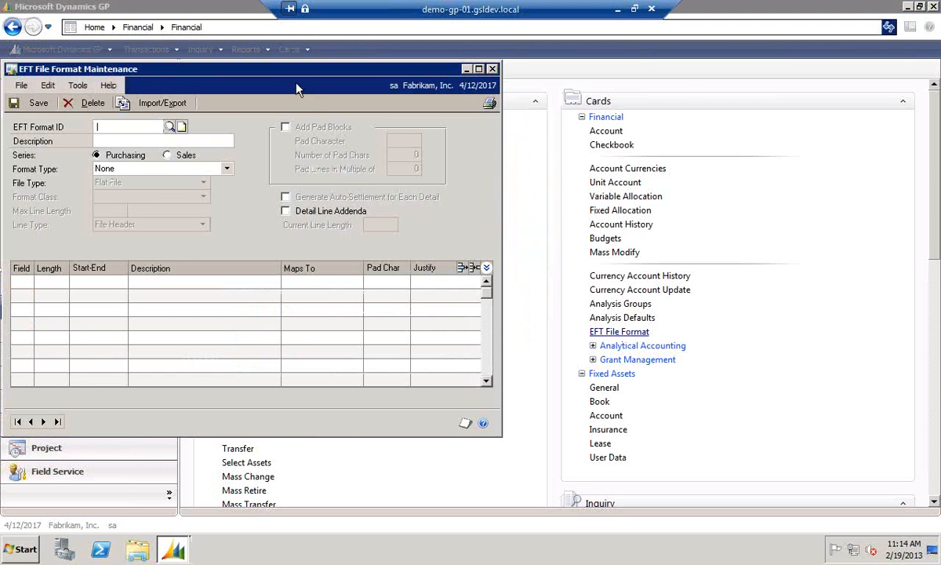
{"action": "left_click_drag", "start_coordinate": [283, 73], "coordinate": [469, 96]}
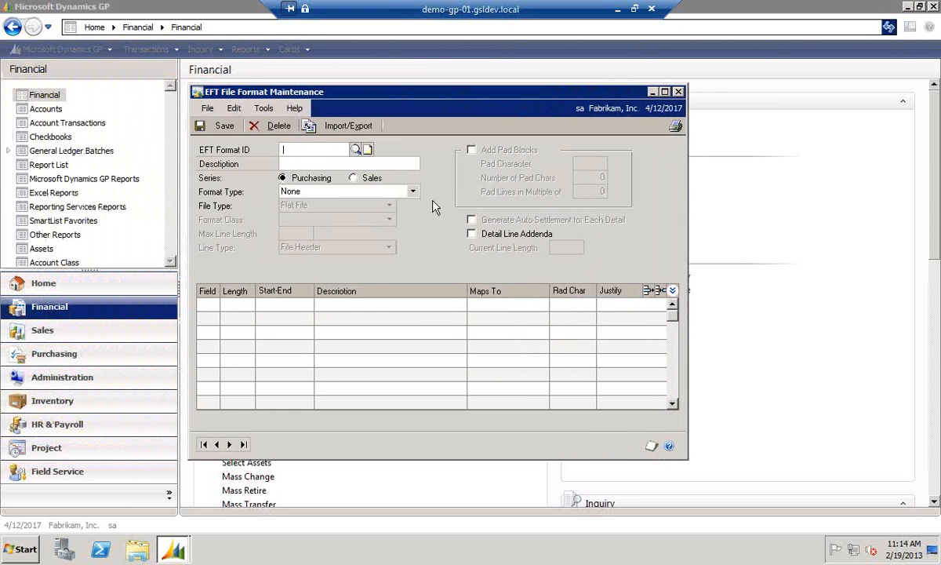
Load the existing CCD format through the EFT format lookup and save it to clear the form
{"action": "left_click", "coordinate": [356, 150]}
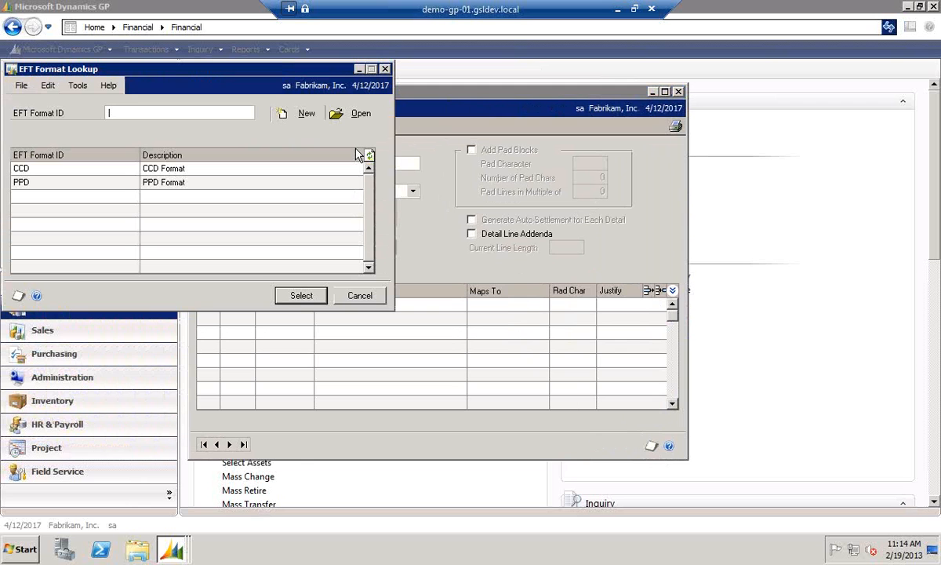
{"action": "left_click", "coordinate": [181, 170]}
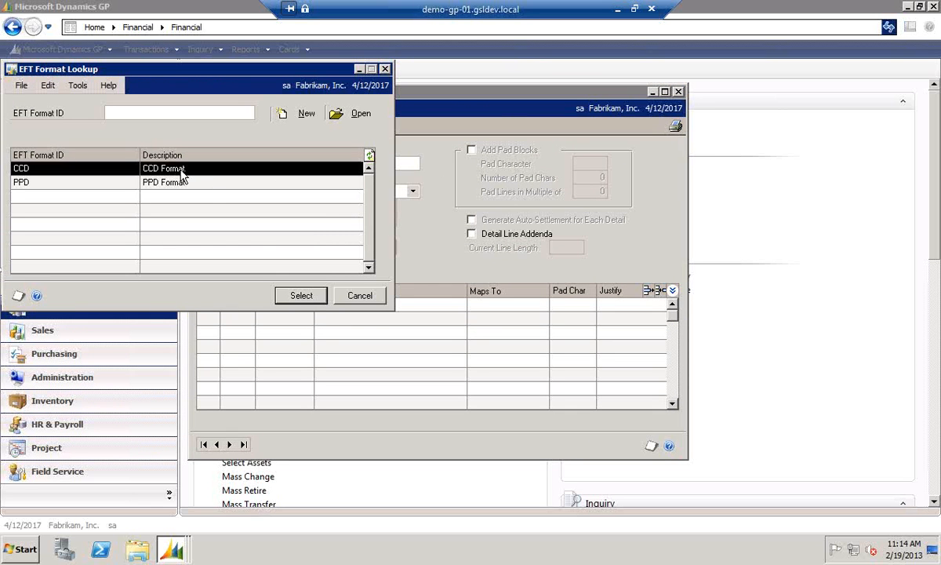
{"action": "left_click", "coordinate": [302, 296]}
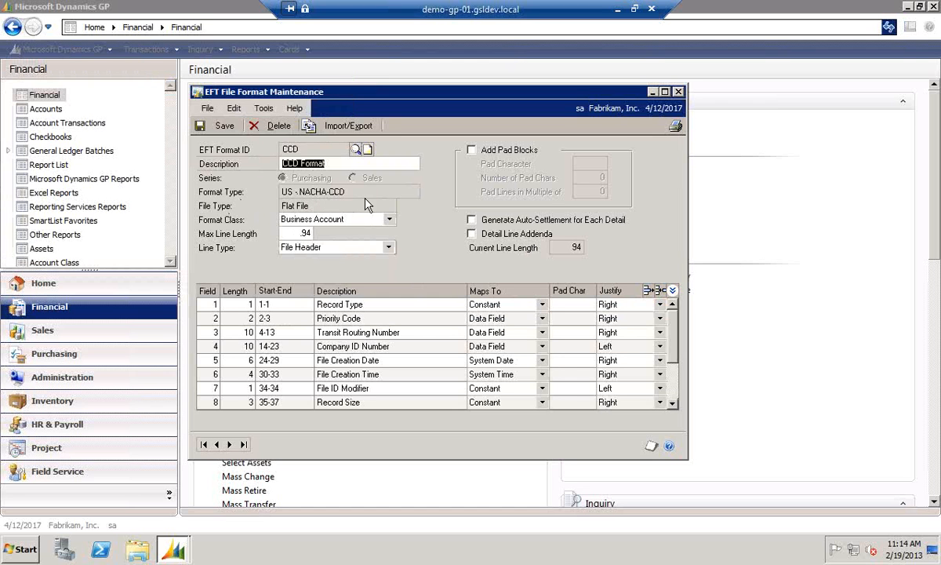
{"action": "left_click", "coordinate": [222, 127]}
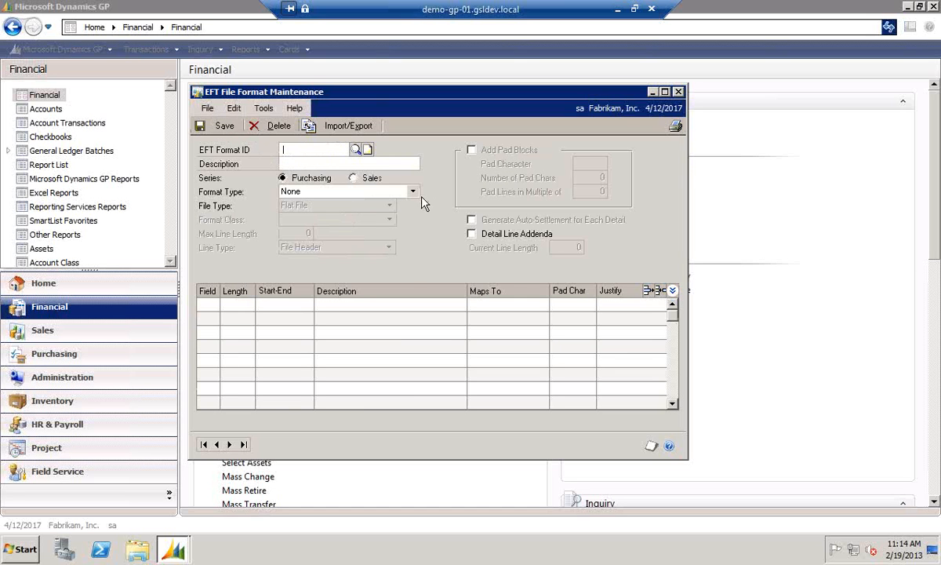
Review the available format types for a purchasing EFT format, keeping None selected
{"action": "left_click", "coordinate": [412, 191]}
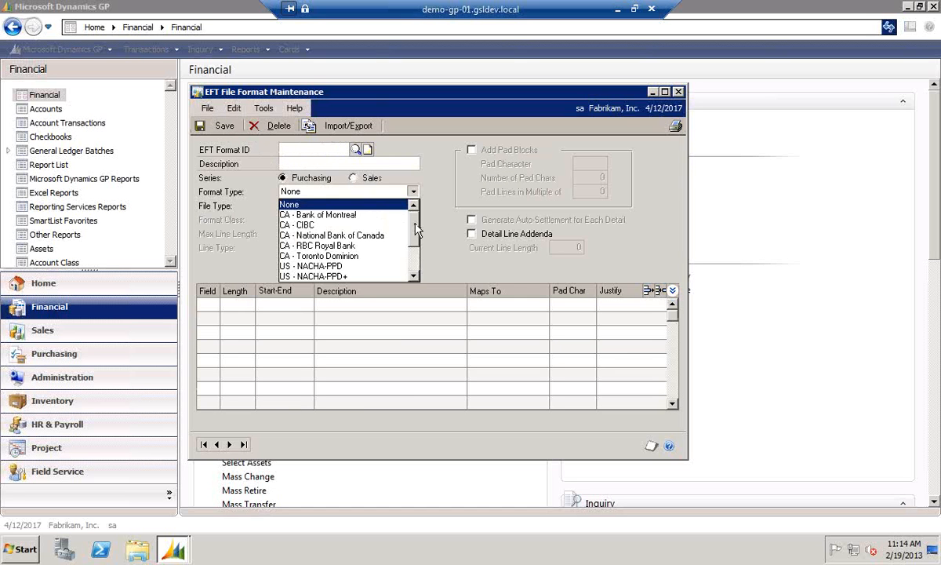
{"action": "left_click_drag", "start_coordinate": [416, 230], "coordinate": [415, 271]}
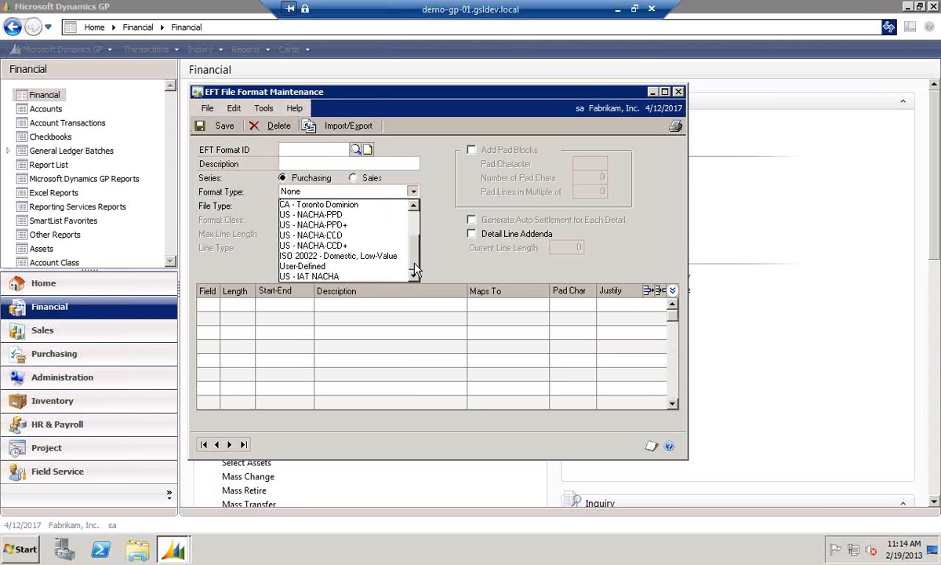
{"action": "scroll", "coordinate": [392, 236], "scroll_direction": "up", "scroll_amount": 1}
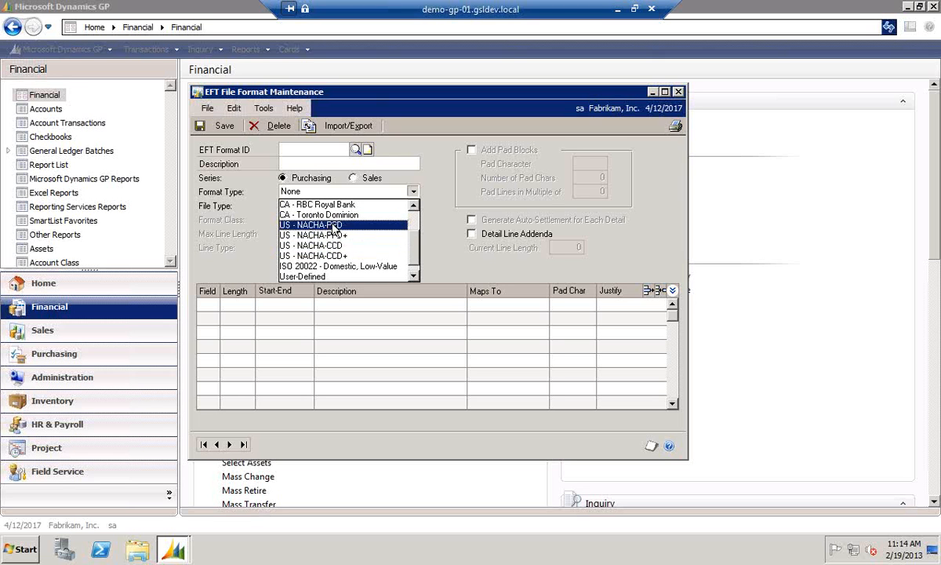
{"action": "left_click", "coordinate": [316, 191]}
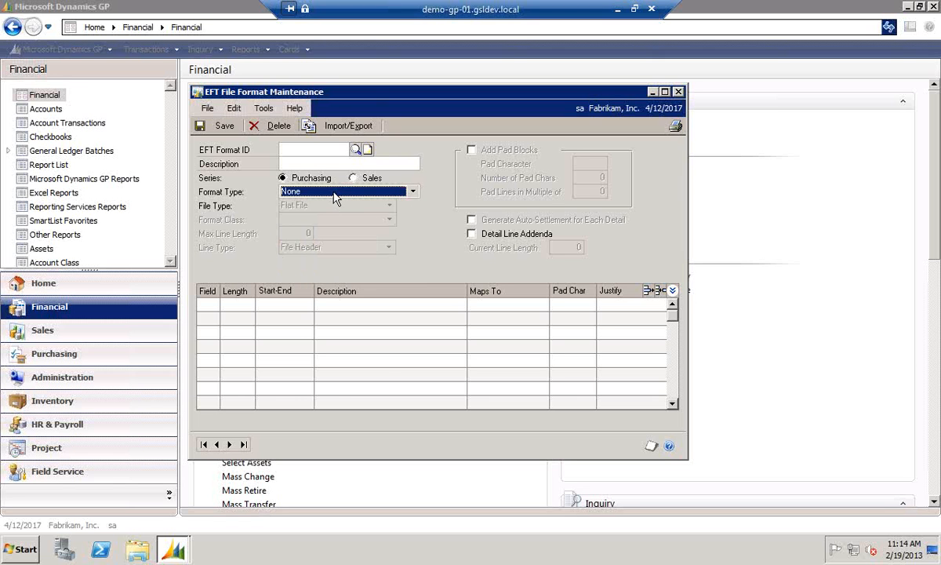
Reload the CCD format and enlarge the window to display its full list of File Header fields
{"action": "left_click", "coordinate": [355, 149]}
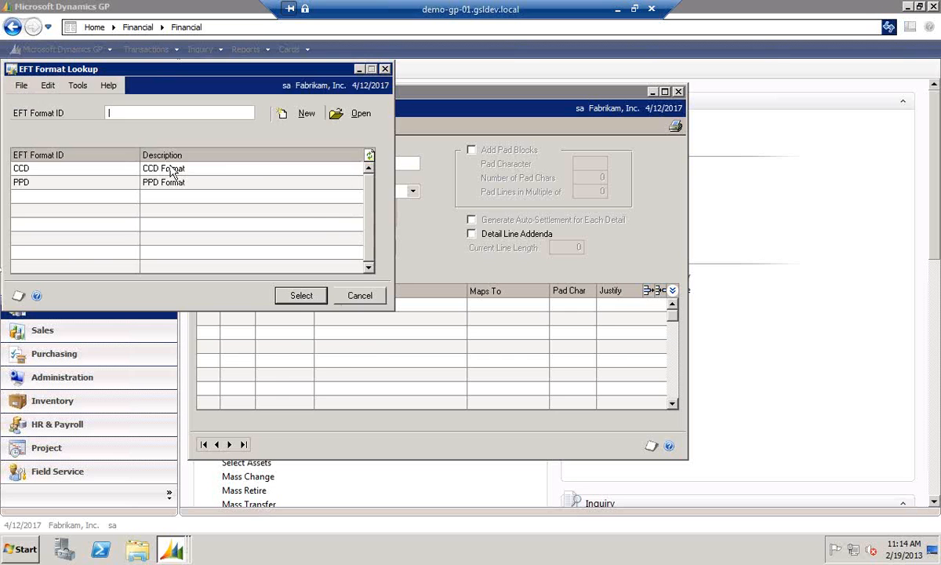
{"action": "left_click", "coordinate": [171, 169]}
{"action": "double_click", "coordinate": [170, 169]}
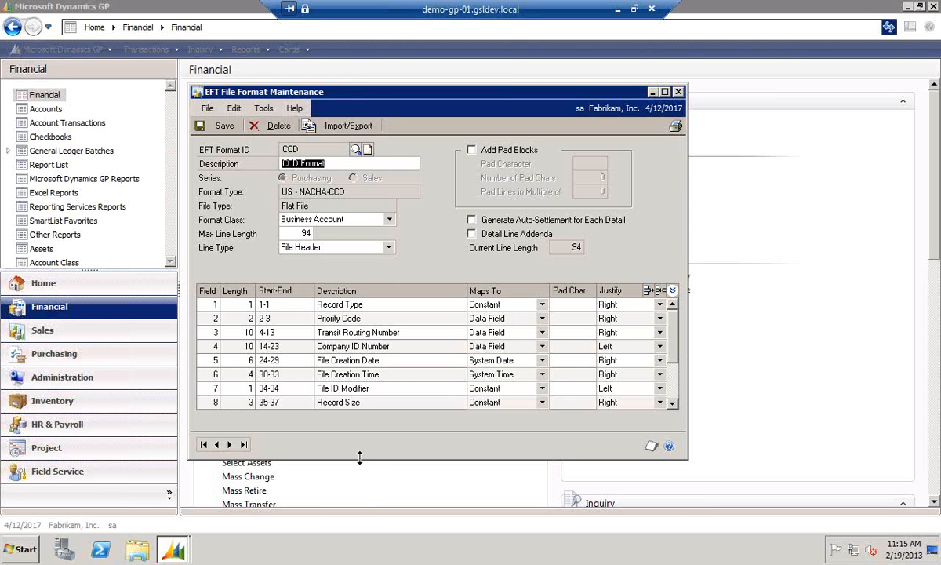
{"action": "left_click_drag", "start_coordinate": [365, 537], "coordinate": [365, 538]}
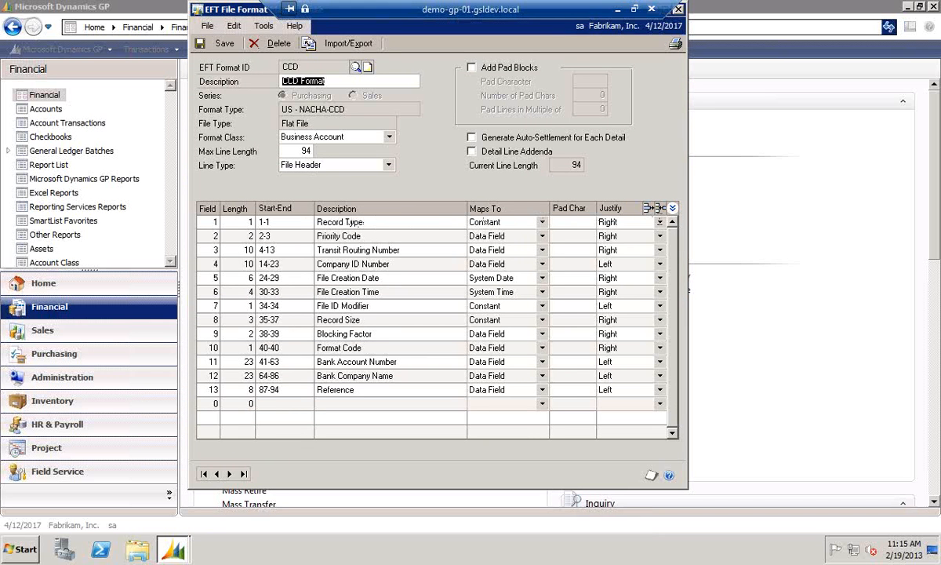
Expand the File Header line details and examine how the Record Type, Priority Code and Transit Routing Number fields are mapped
{"action": "left_click", "coordinate": [672, 208]}
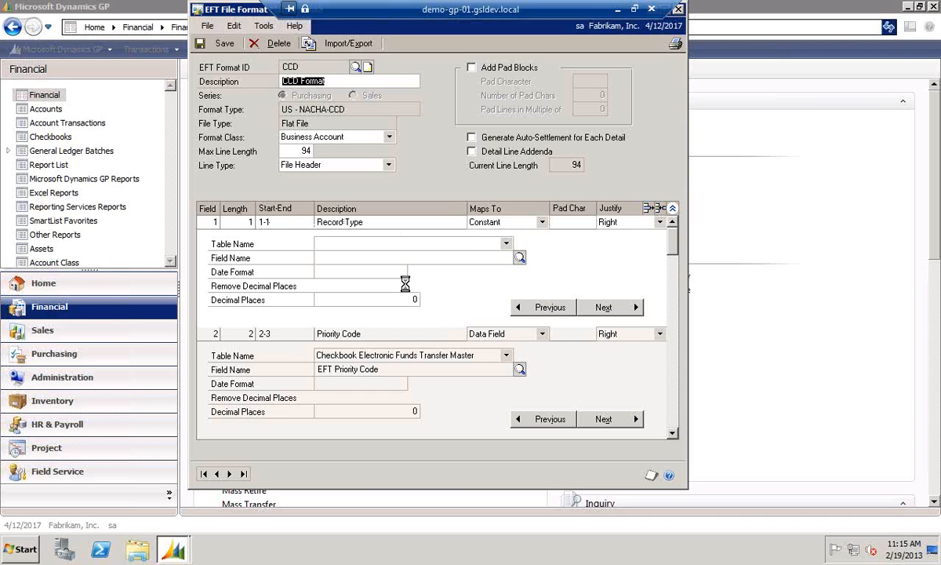
{"action": "left_click", "coordinate": [603, 420]}
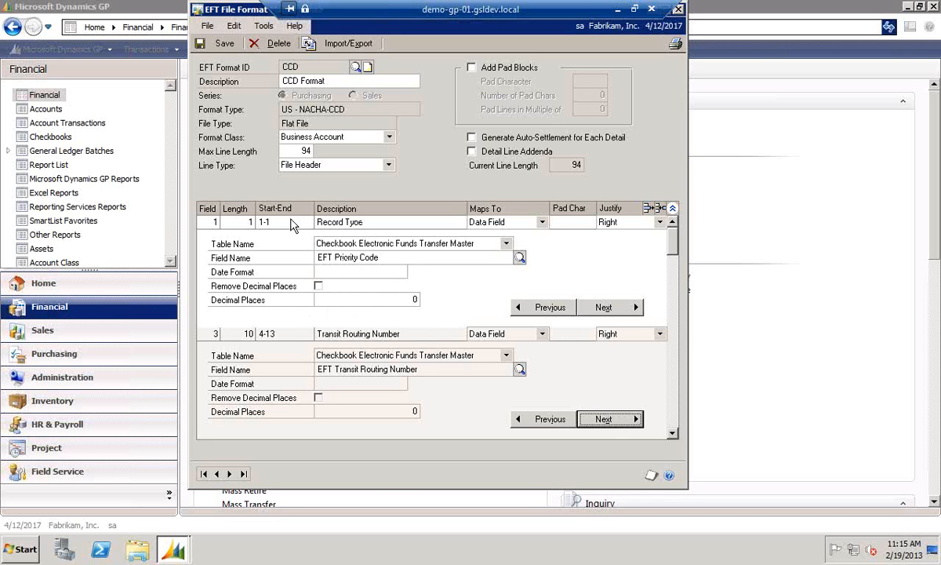
{"action": "left_click", "coordinate": [672, 209]}
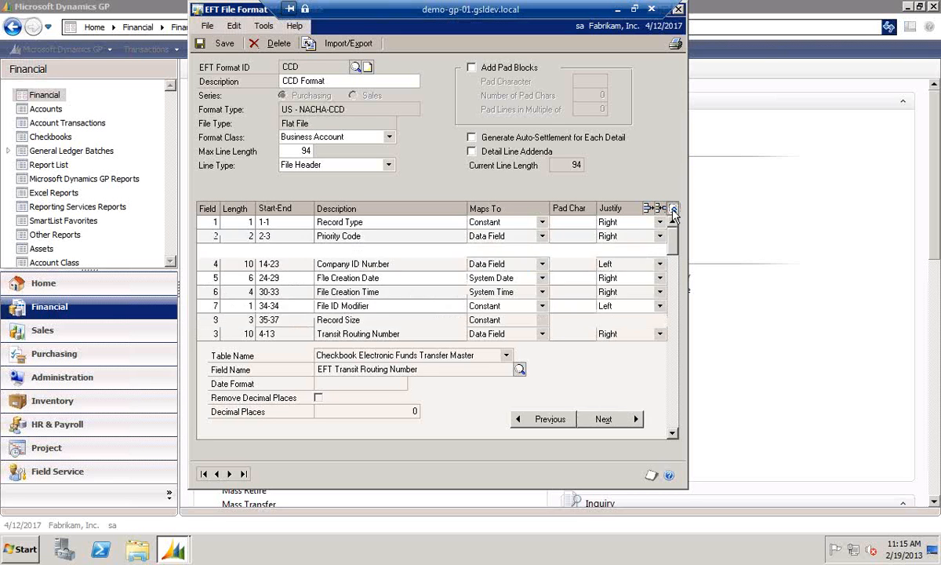
{"action": "left_click", "coordinate": [672, 208]}
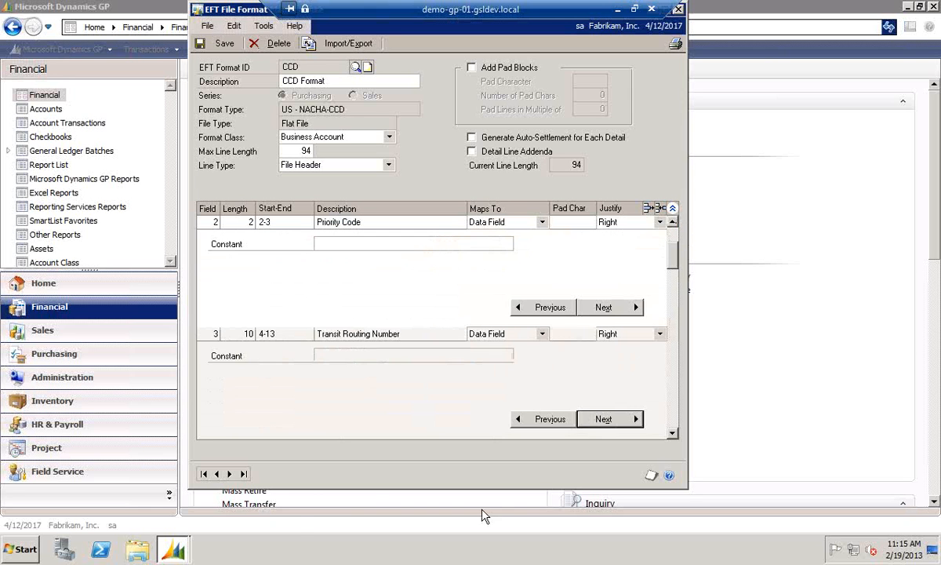
Bring the EFT File Format Maintenance window back to the front and reposition it so its title bar is fully accessible
{"action": "left_click", "coordinate": [380, 496]}
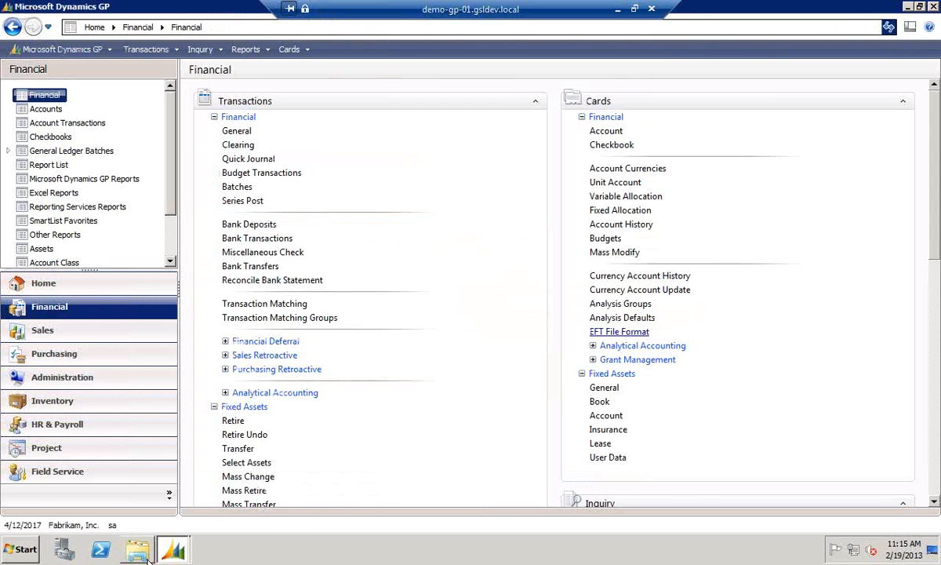
{"action": "left_click", "coordinate": [173, 549]}
{"action": "left_click", "coordinate": [186, 490]}
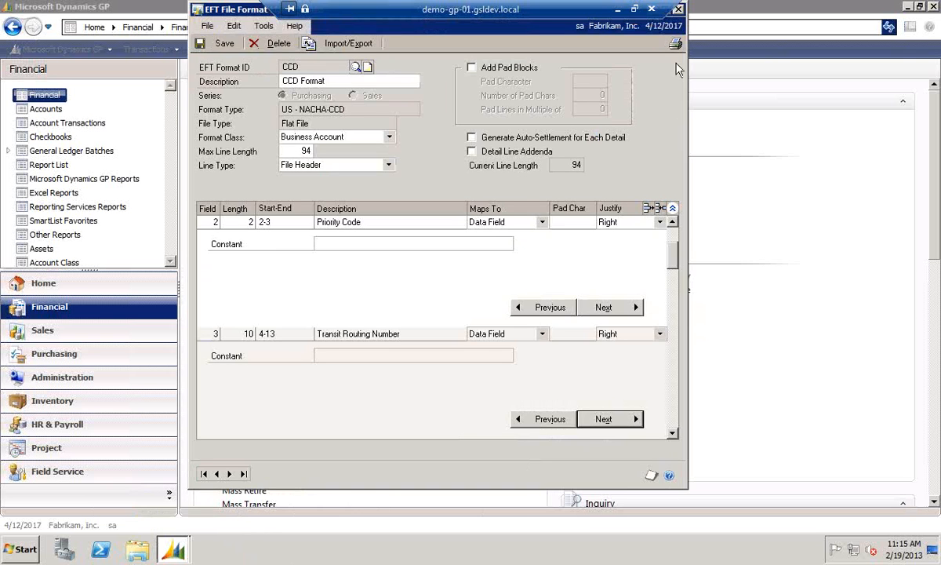
{"action": "left_click_drag", "start_coordinate": [232, 15], "coordinate": [241, 66]}
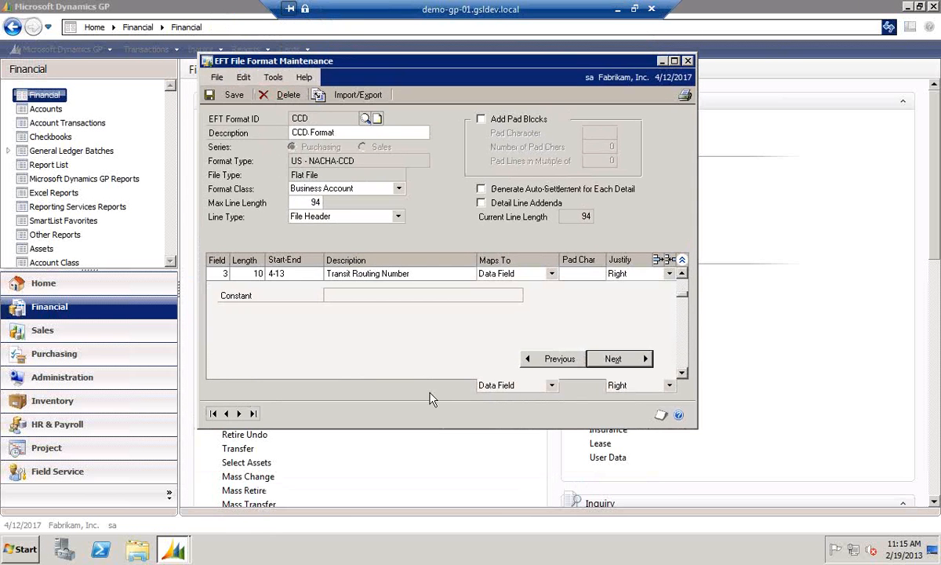
Examine the File Header mapping details for Company ID Number, File Creation Date and File Creation Time
{"action": "left_click", "coordinate": [635, 361]}
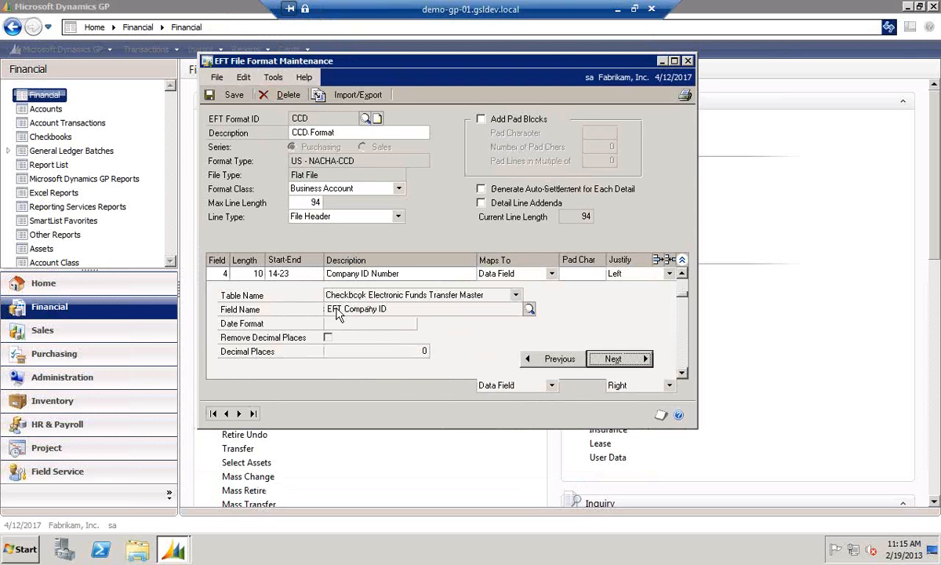
{"action": "left_click", "coordinate": [615, 362]}
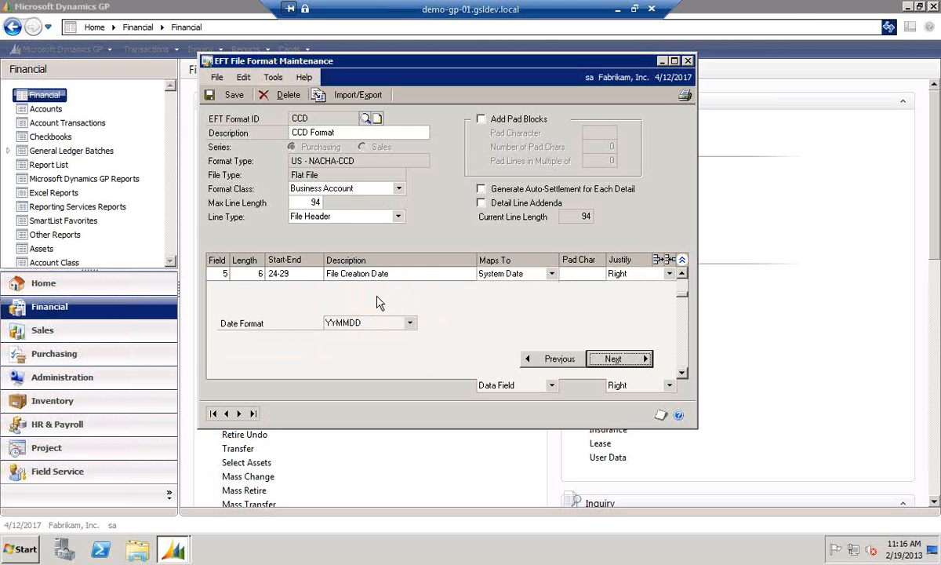
{"action": "left_click", "coordinate": [615, 361]}
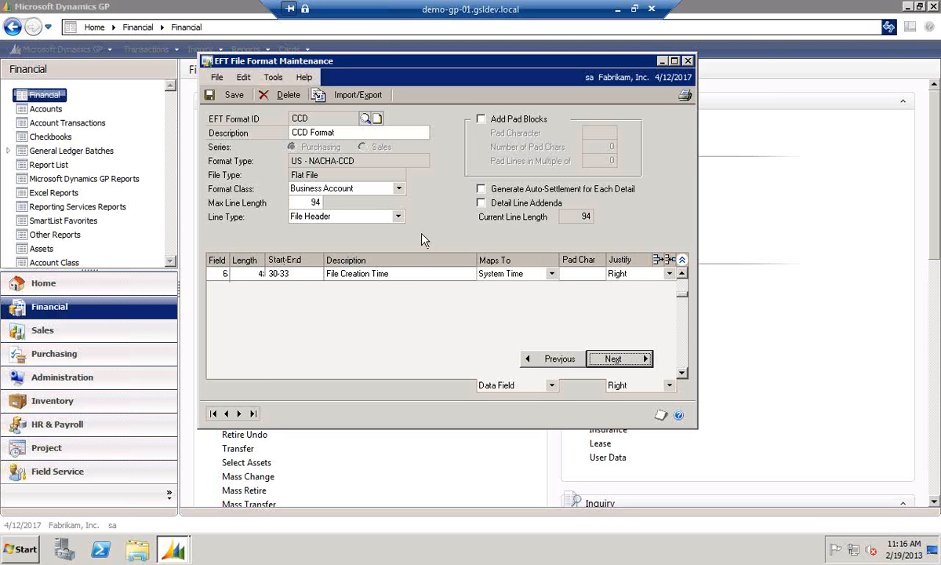
Switch the line type to Detail and examine the table and field mappings from Record Type through Payee Bank Account Number
{"action": "left_click", "coordinate": [398, 216]}
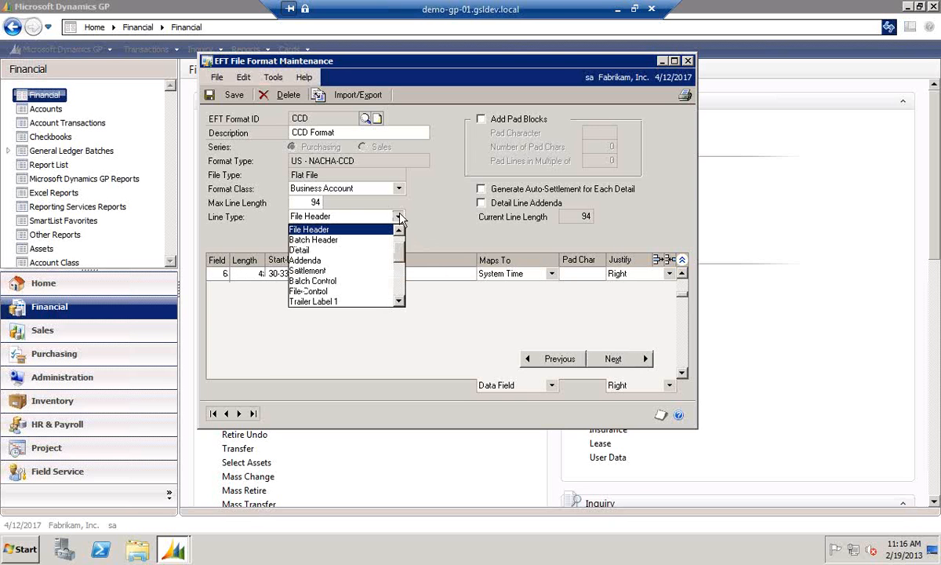
{"action": "left_click", "coordinate": [359, 250]}
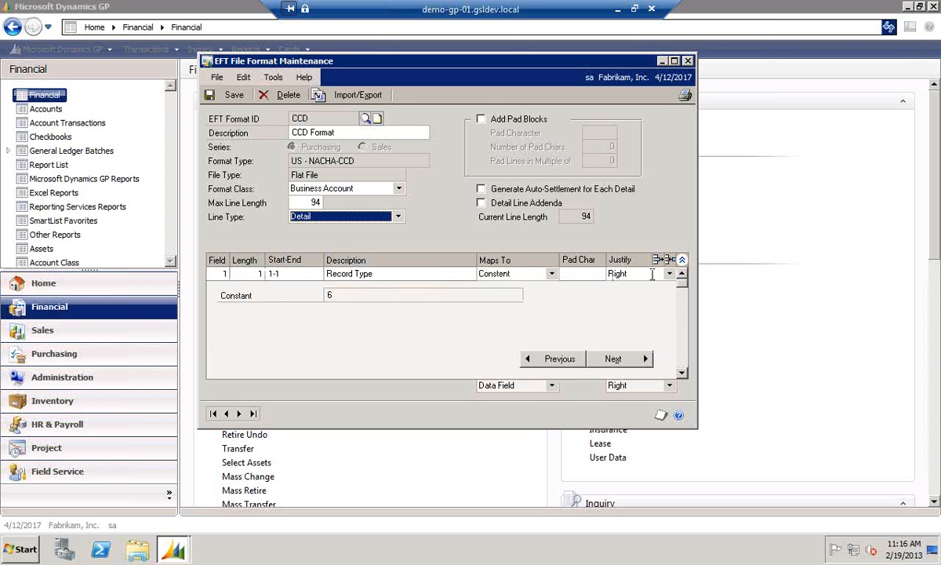
{"action": "left_click", "coordinate": [613, 359]}
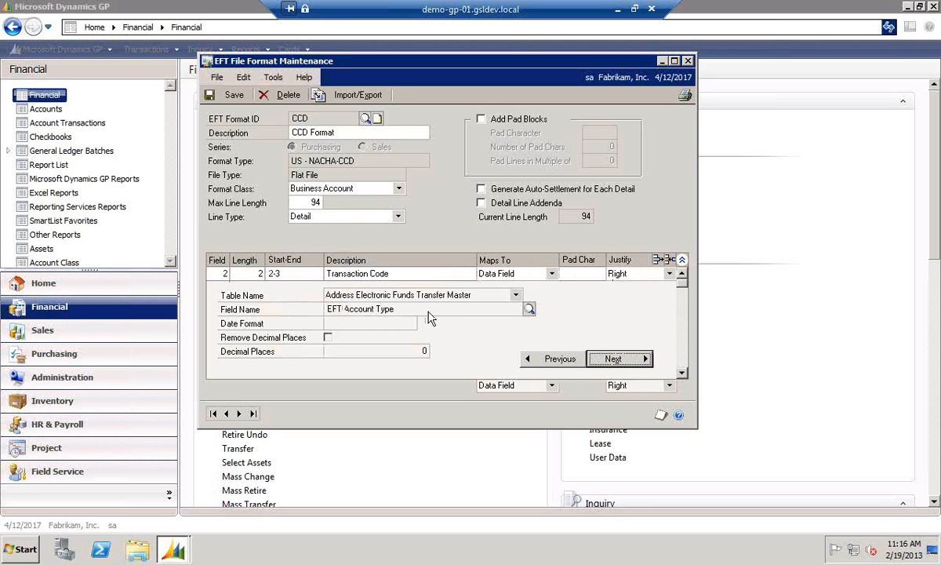
{"action": "left_click", "coordinate": [515, 296]}
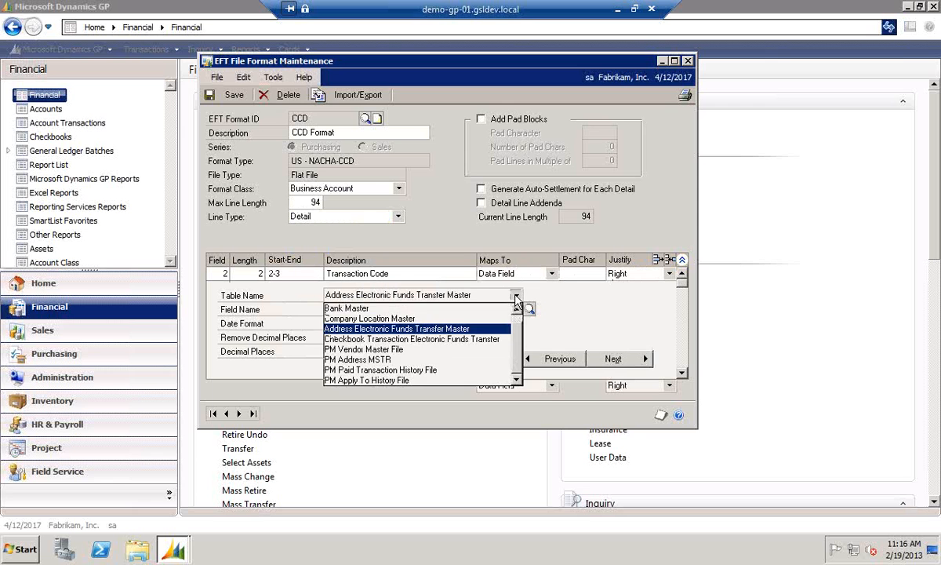
{"action": "left_click", "coordinate": [515, 298]}
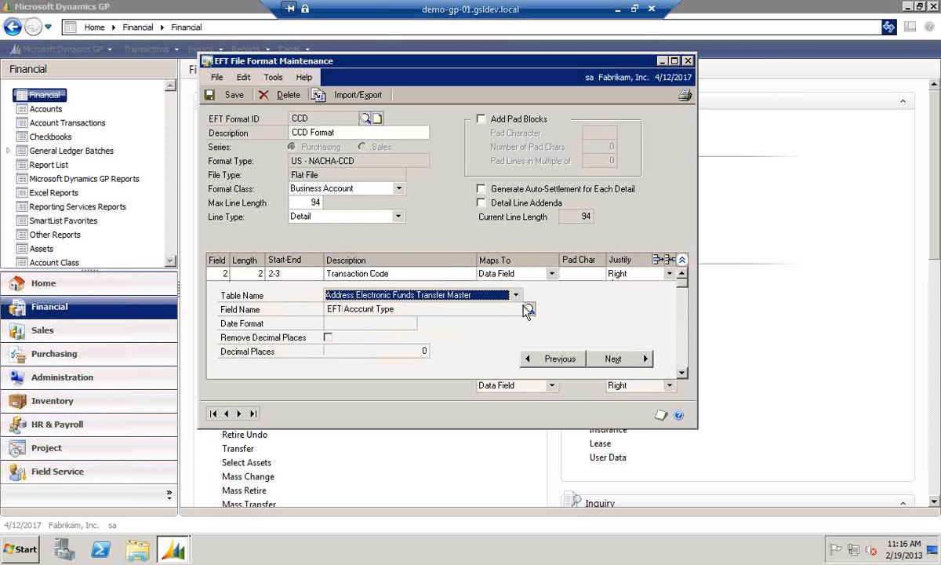
{"action": "left_click", "coordinate": [618, 366]}
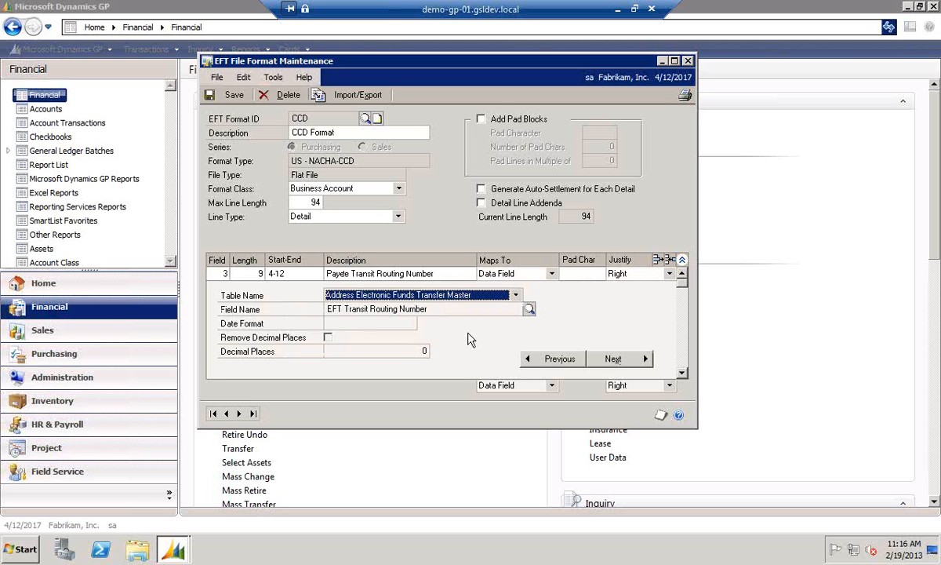
{"action": "left_click", "coordinate": [625, 364]}
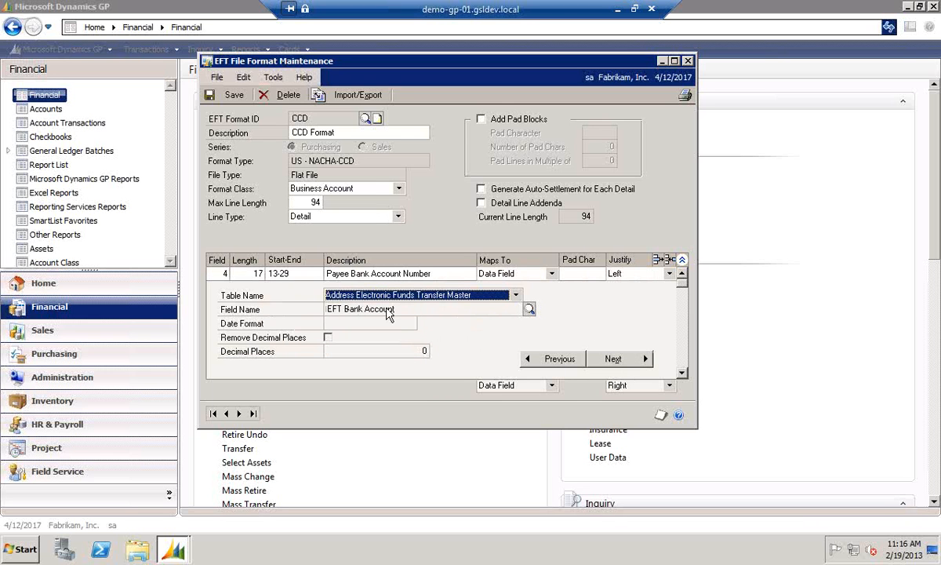
Collapse the CCD line details and load the PPD format, saving the pending changes to the CCD format
{"action": "left_click", "coordinate": [680, 259]}
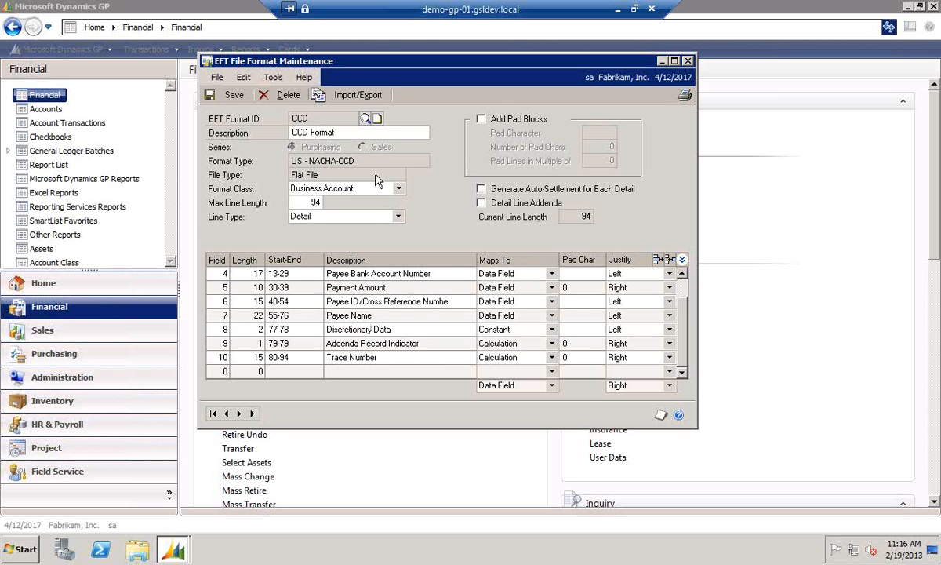
{"action": "left_click", "coordinate": [364, 117]}
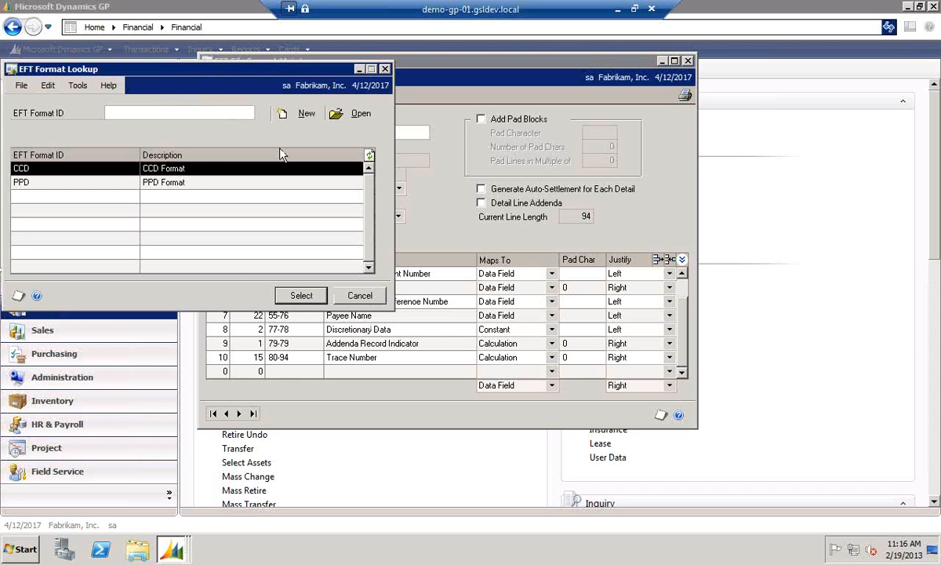
{"action": "double_click", "coordinate": [178, 180]}
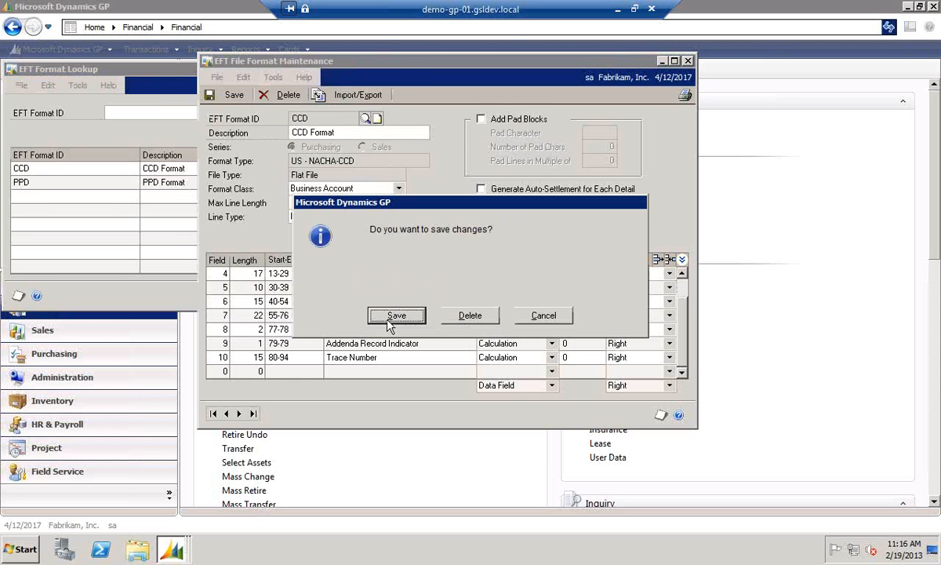
{"action": "left_click", "coordinate": [396, 315]}
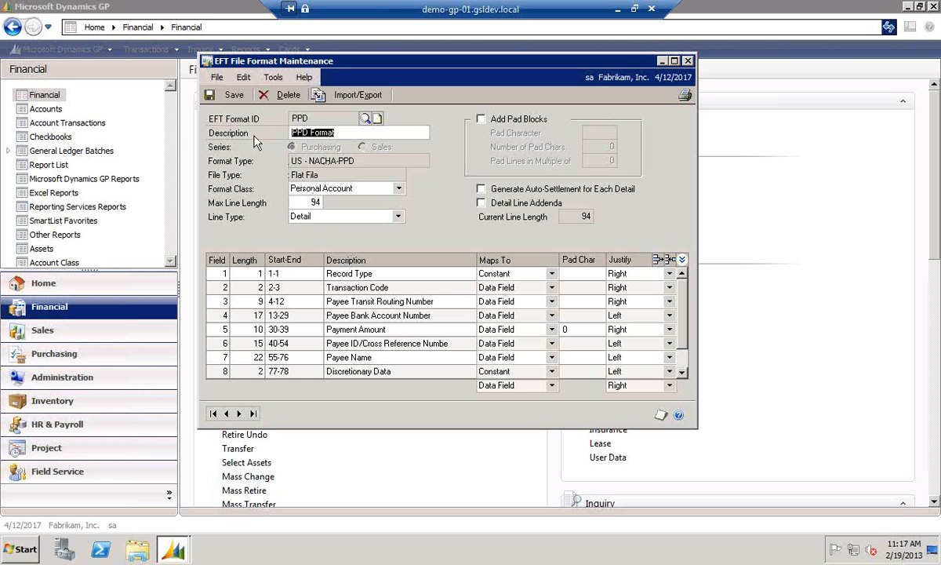
Open the import/export settings for the PPD format and set the import path to a file named PPD in EFT for Payables\EFT Payments
{"action": "left_click", "coordinate": [353, 97]}
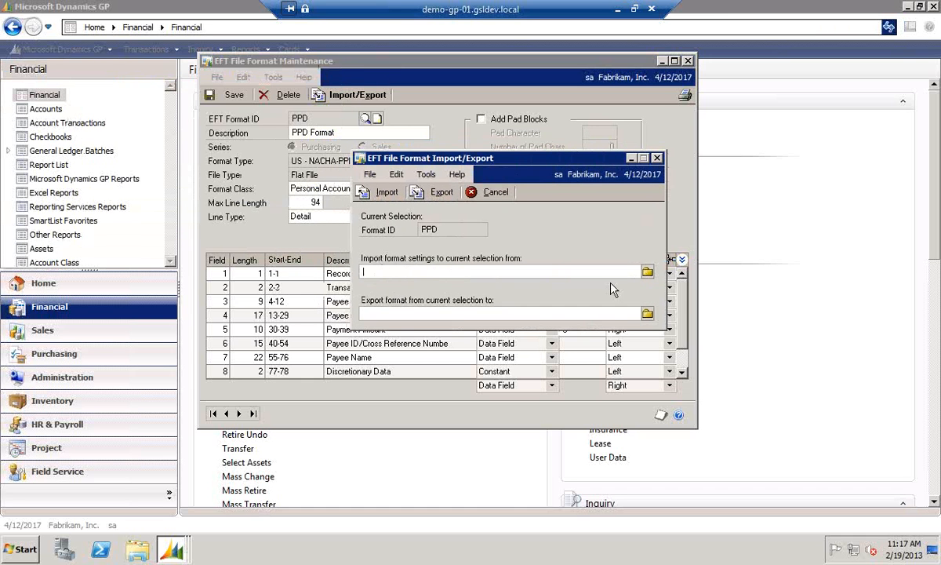
{"action": "left_click", "coordinate": [648, 272]}
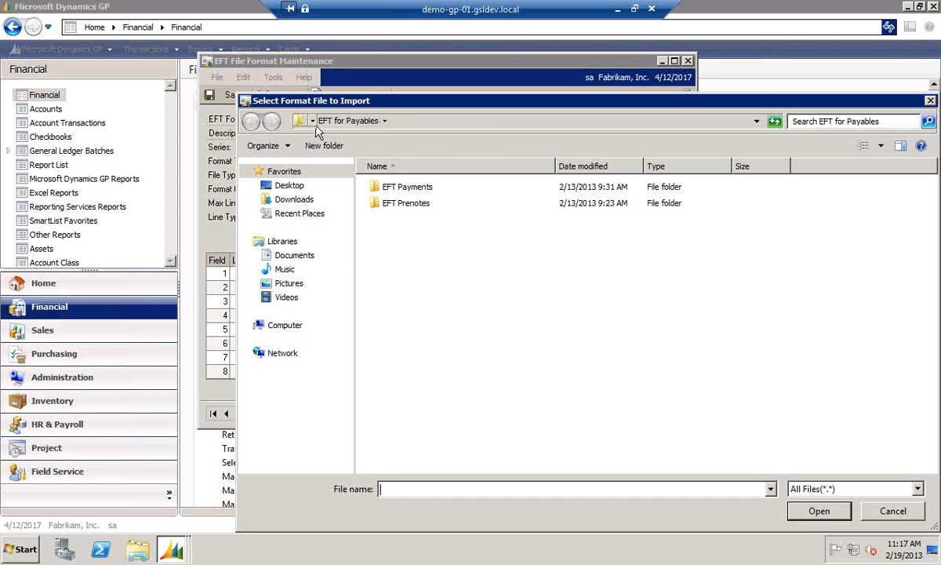
{"action": "left_click", "coordinate": [312, 121]}
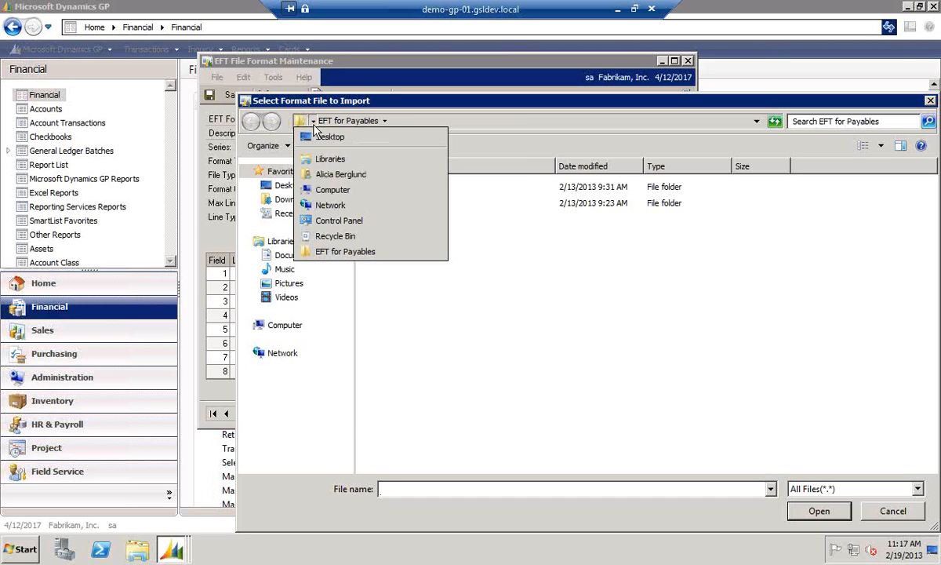
{"action": "left_click", "coordinate": [339, 252]}
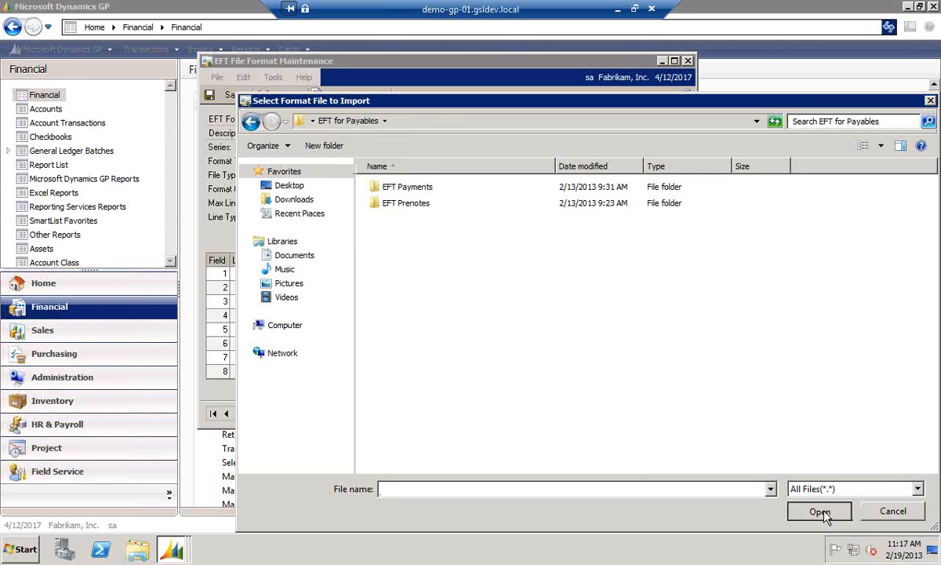
{"action": "left_click", "coordinate": [402, 192]}
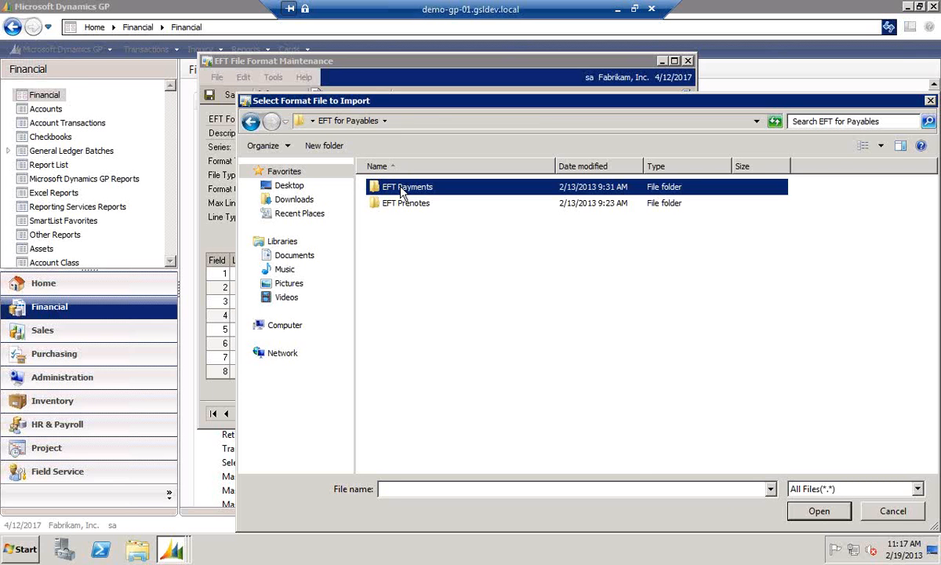
{"action": "double_click", "coordinate": [402, 192]}
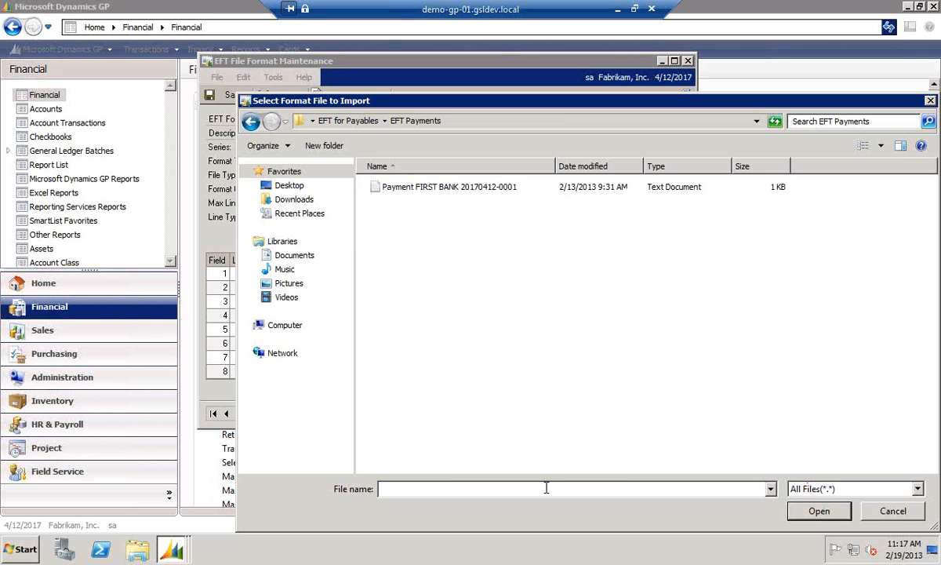
{"action": "left_click", "coordinate": [520, 488]}
{"action": "type", "text": "PPD"}
{"action": "left_click", "coordinate": [818, 510]}
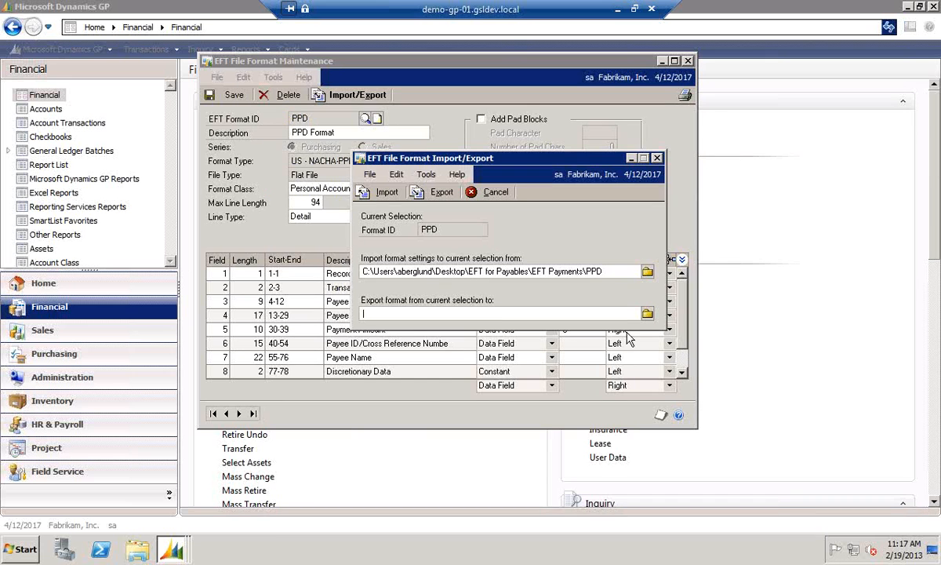
Export the PPD format to a file named PPD in the EFT for Payables folder
{"action": "left_click", "coordinate": [647, 313]}
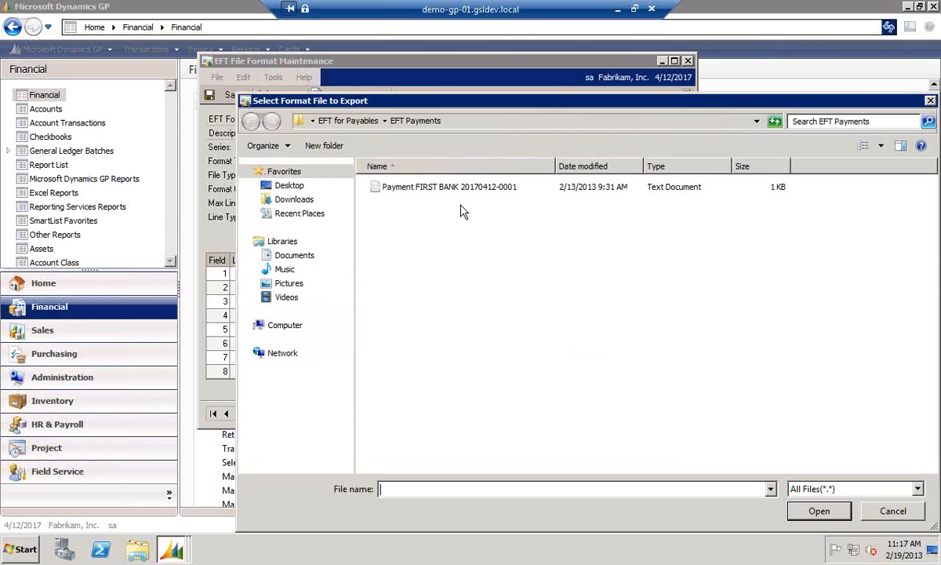
{"action": "left_click", "coordinate": [357, 118]}
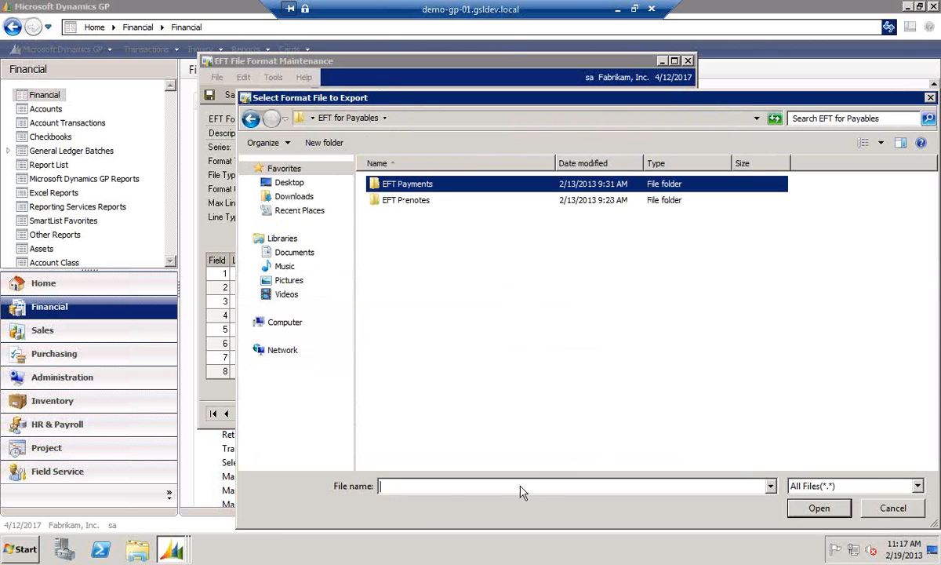
{"action": "type", "text": "PPD"}
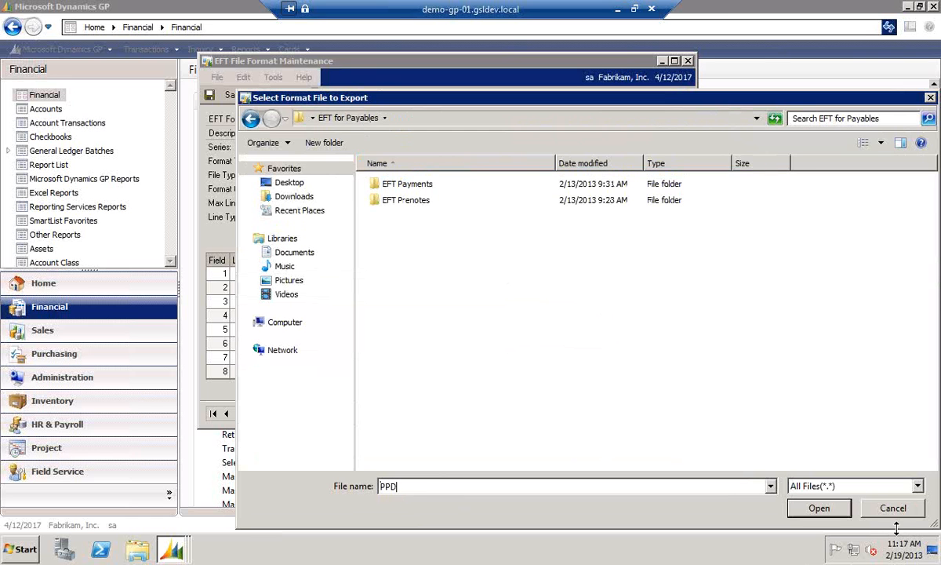
{"action": "left_click", "coordinate": [820, 507]}
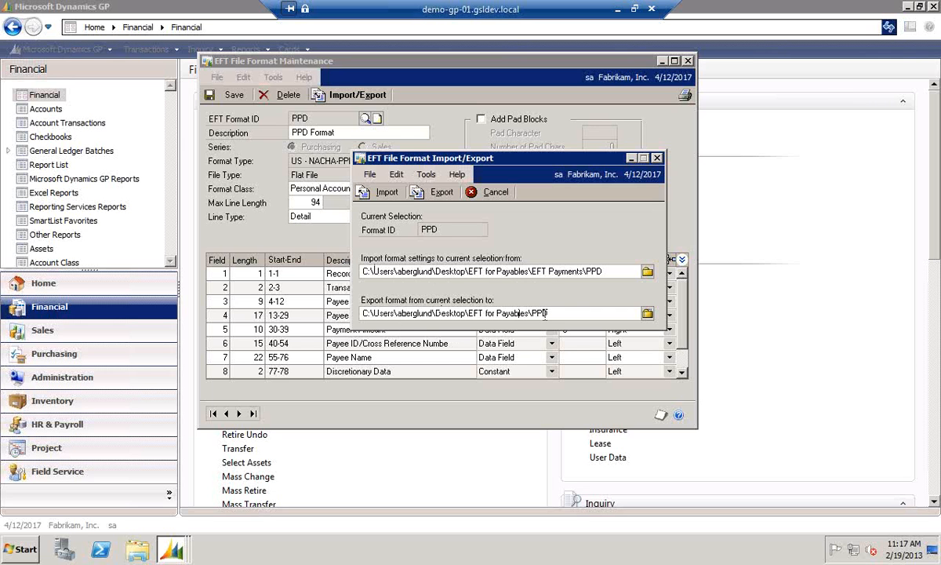
{"action": "left_click", "coordinate": [439, 194]}
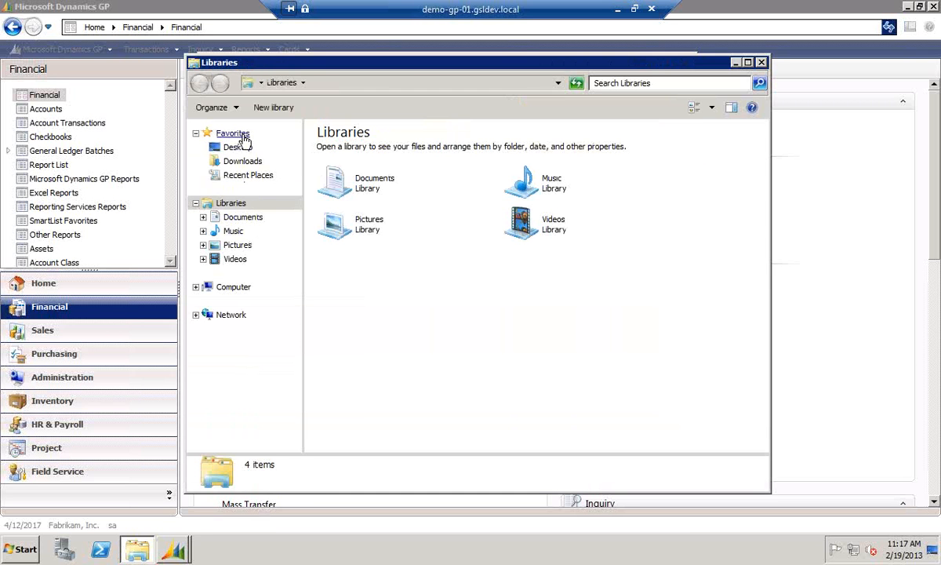
Check the exported PPD file in the desktop's EFT for Payables folder using Windows Explorer, and close the folder window
{"action": "left_click", "coordinate": [240, 149]}
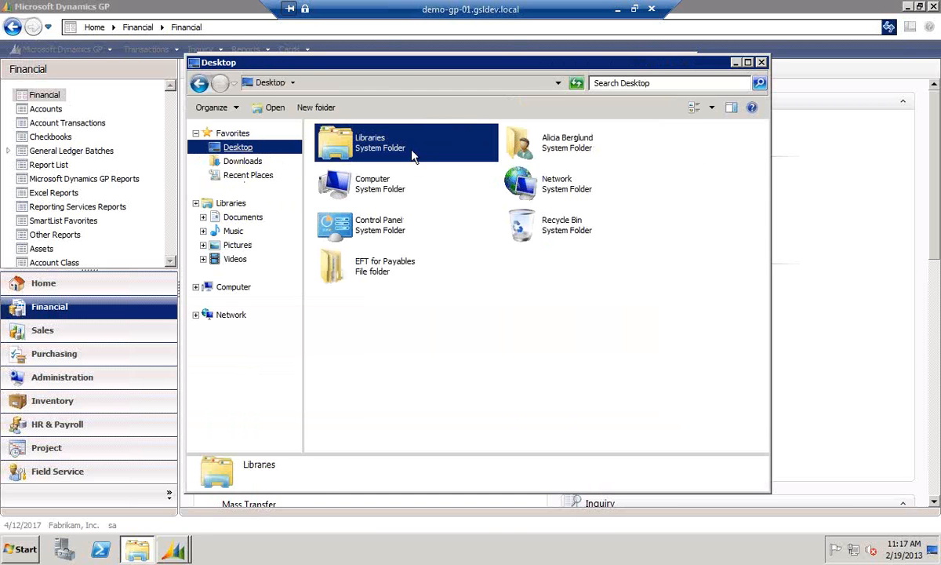
{"action": "double_click", "coordinate": [374, 267]}
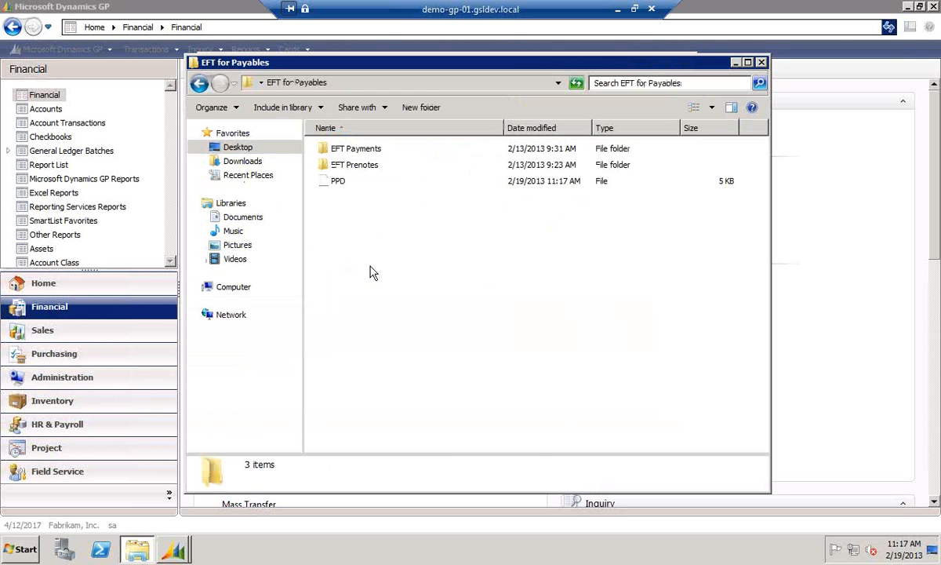
{"action": "left_click", "coordinate": [323, 180]}
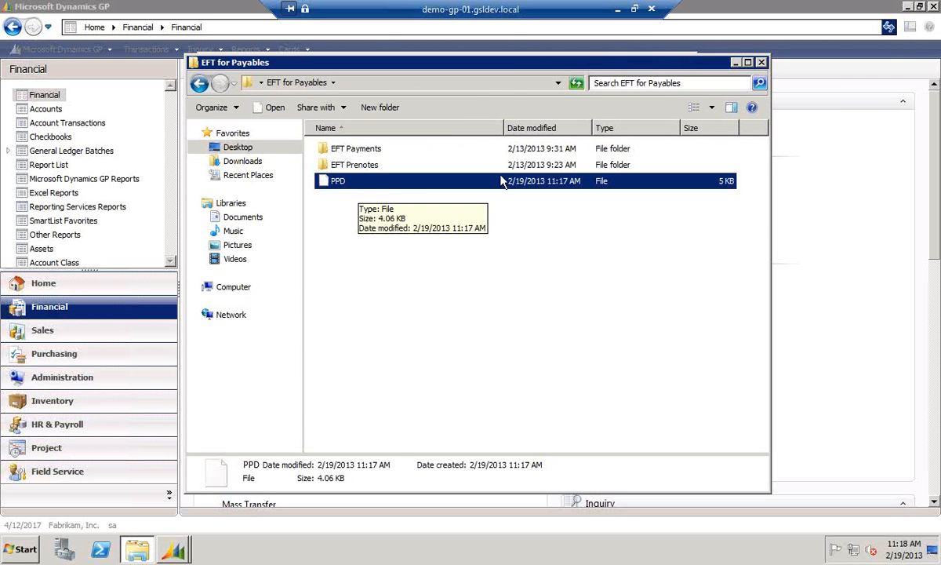
{"action": "left_click", "coordinate": [760, 63]}
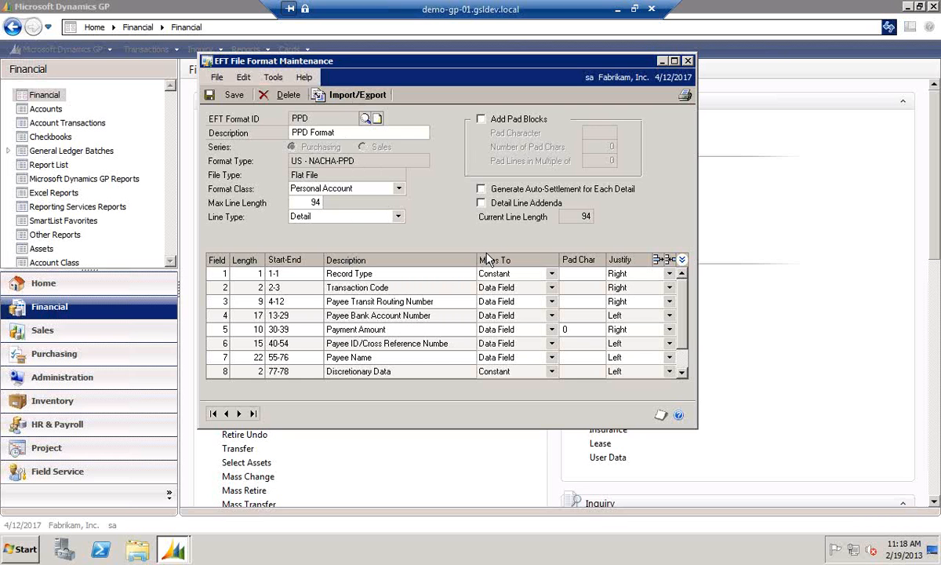
Save the PPD format and minimize the EFT File Format Maintenance window to return to the Financial page
{"action": "left_click", "coordinate": [233, 96]}
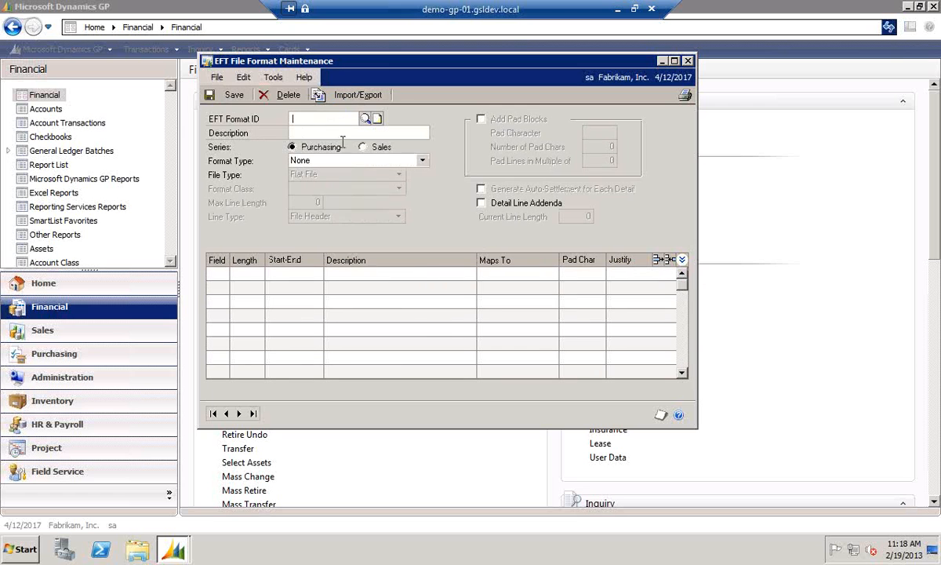
{"action": "left_click", "coordinate": [664, 61]}
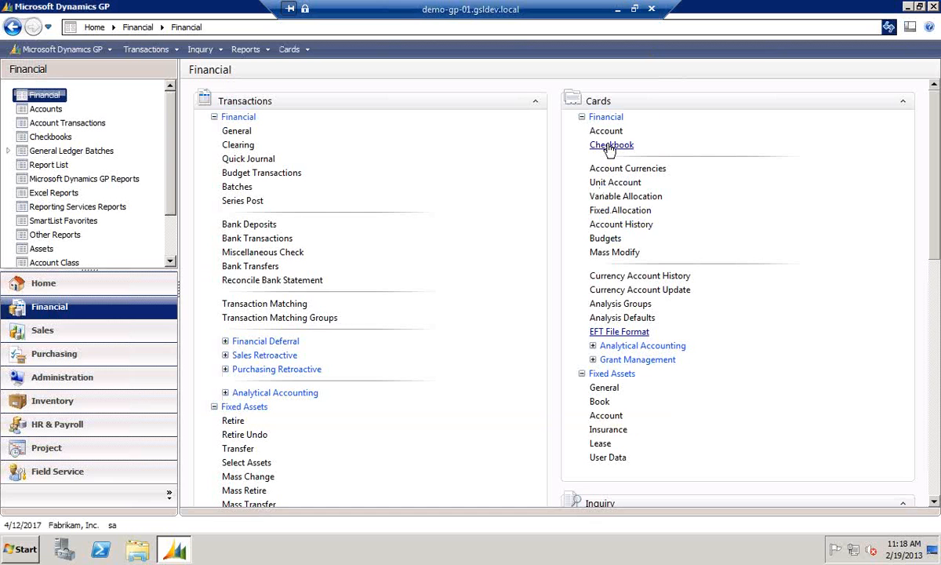
{"action": "left_click", "coordinate": [100, 309]}
Open Checkbook Maintenance and load the FIRST BANK checkbook
{"action": "left_click", "coordinate": [609, 146]}
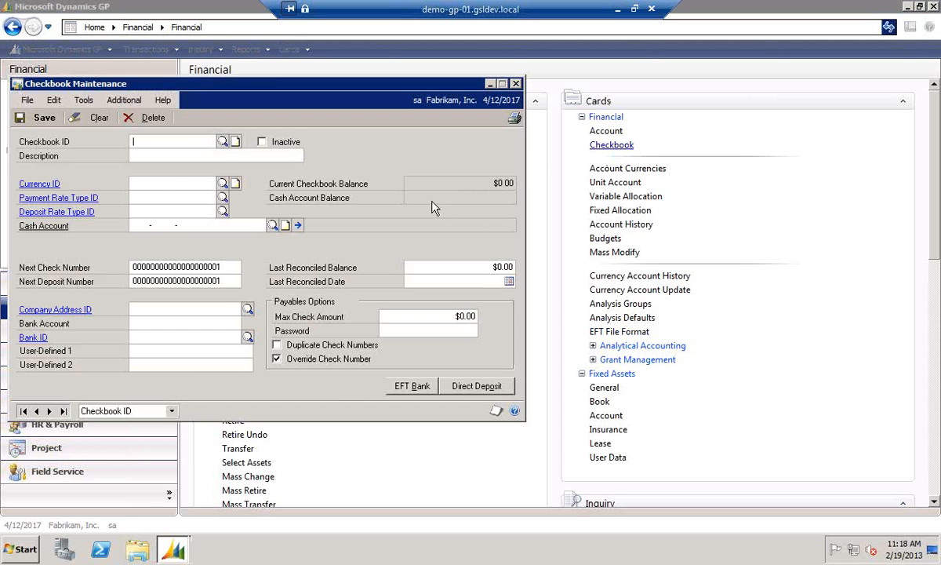
{"action": "left_click", "coordinate": [223, 141]}
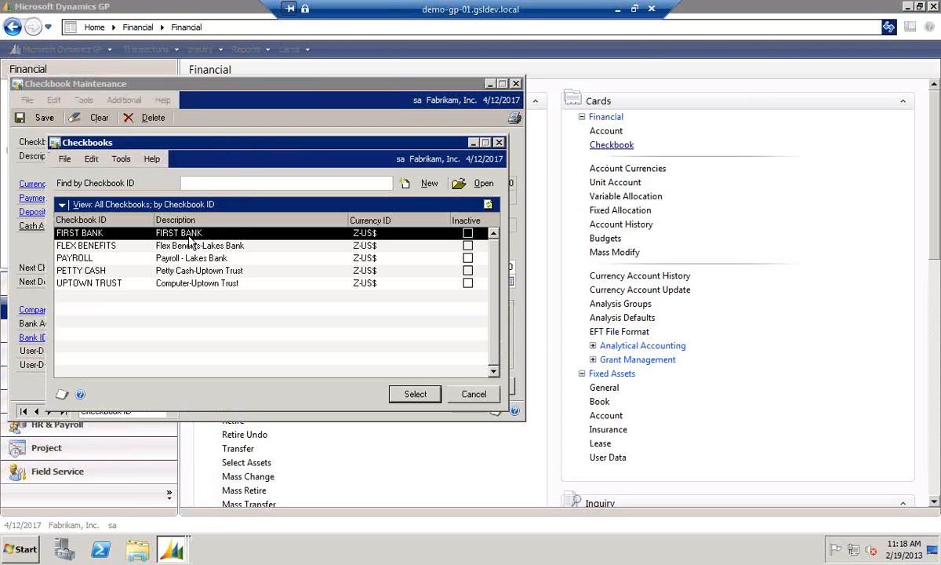
{"action": "double_click", "coordinate": [189, 235]}
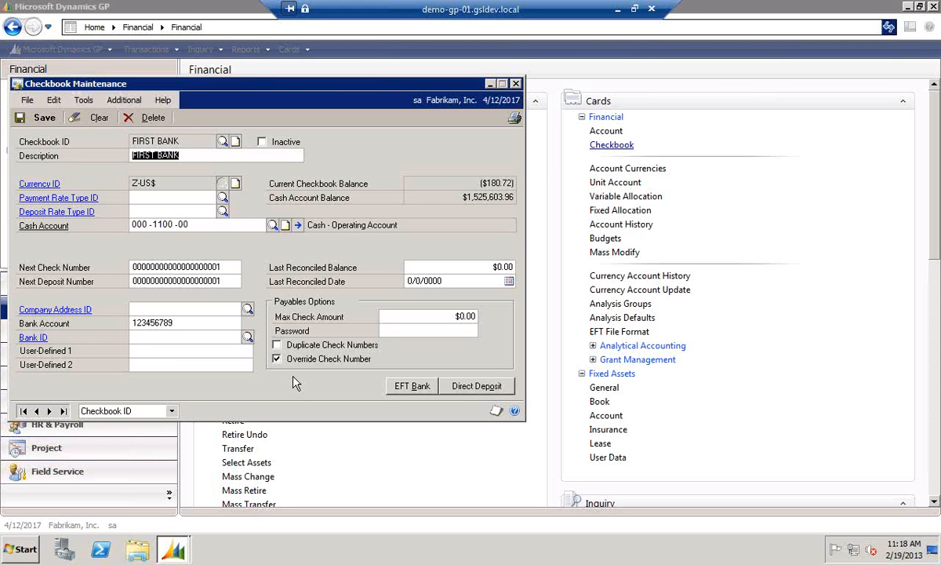
Check the checkbook's bank account number and open its EFT bank details, placing that window so the Bank Account field stays readable
{"action": "double_click", "coordinate": [179, 324]}
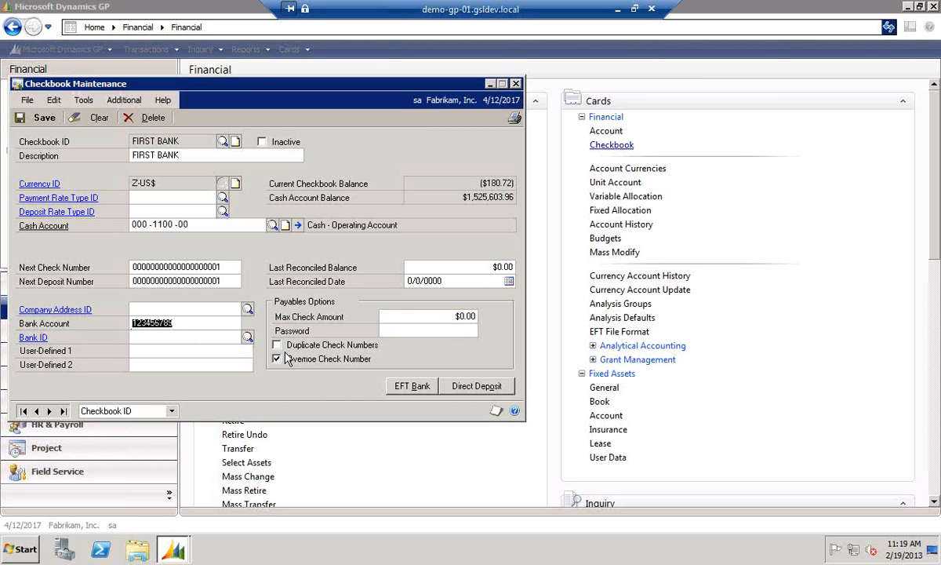
{"action": "left_click", "coordinate": [413, 386]}
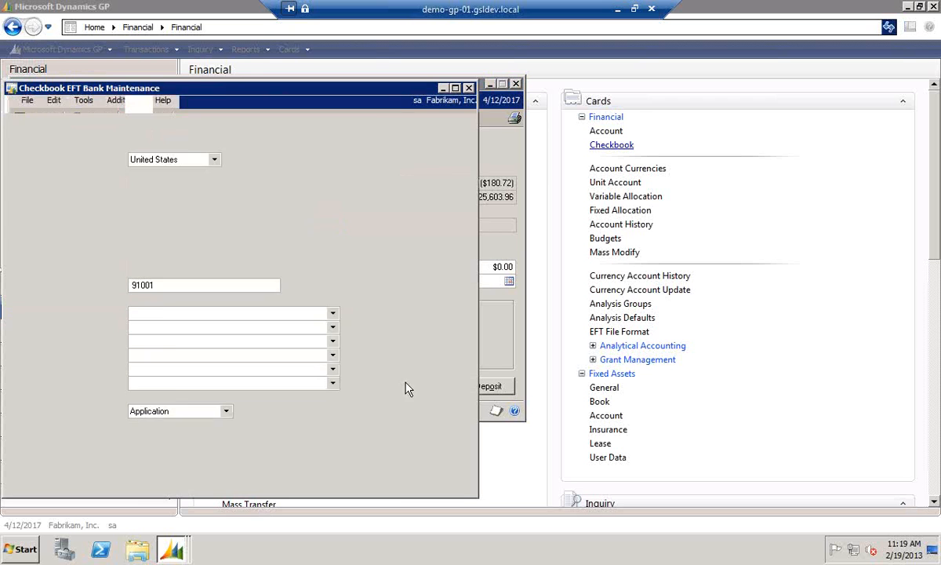
{"action": "left_click_drag", "start_coordinate": [175, 82], "coordinate": [389, 77]}
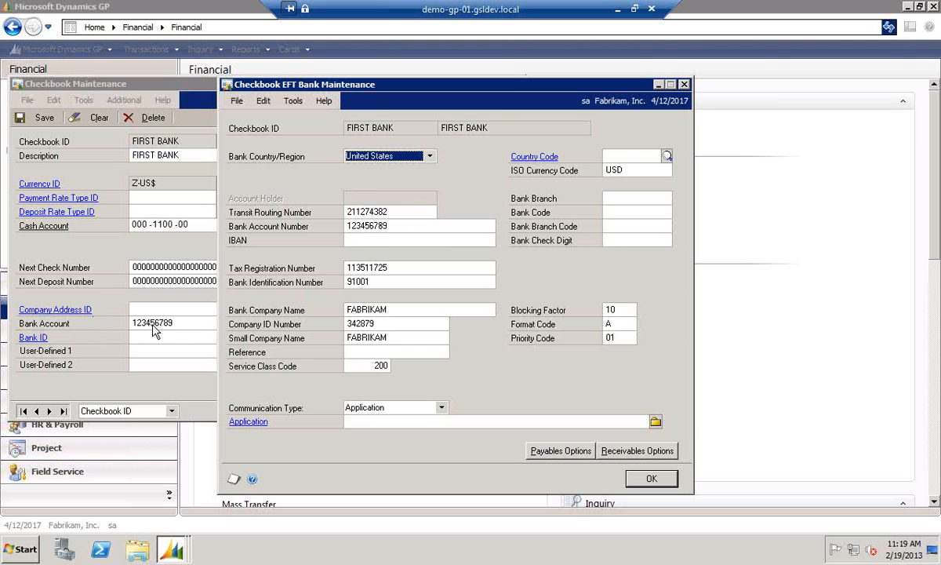
Browse the Bank Country/Region choices, keep United States selected, and examine the Bank Account Number in the EFT bank details
{"action": "left_click", "coordinate": [429, 156]}
{"action": "left_click", "coordinate": [430, 170]}
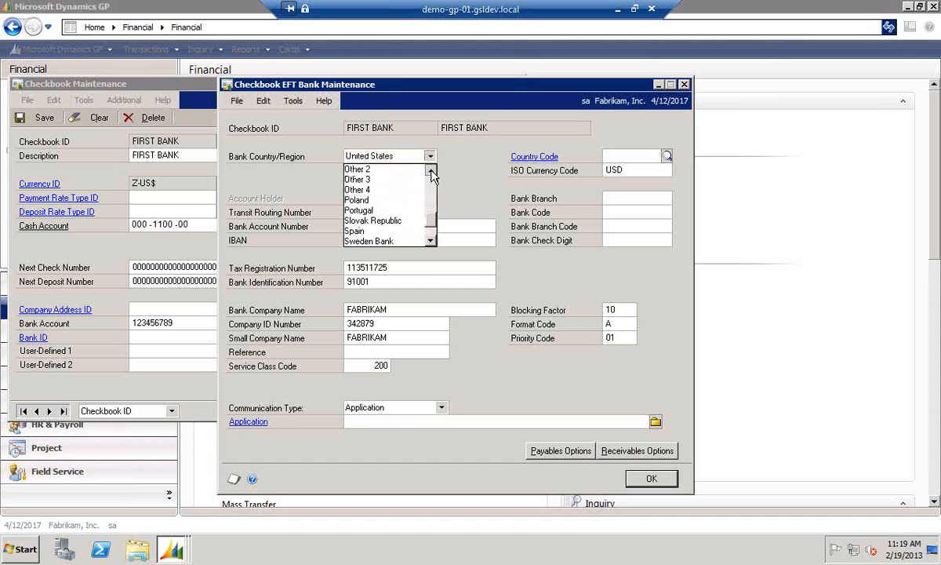
{"action": "scroll", "coordinate": [431, 174], "scroll_direction": "up", "scroll_amount": 7}
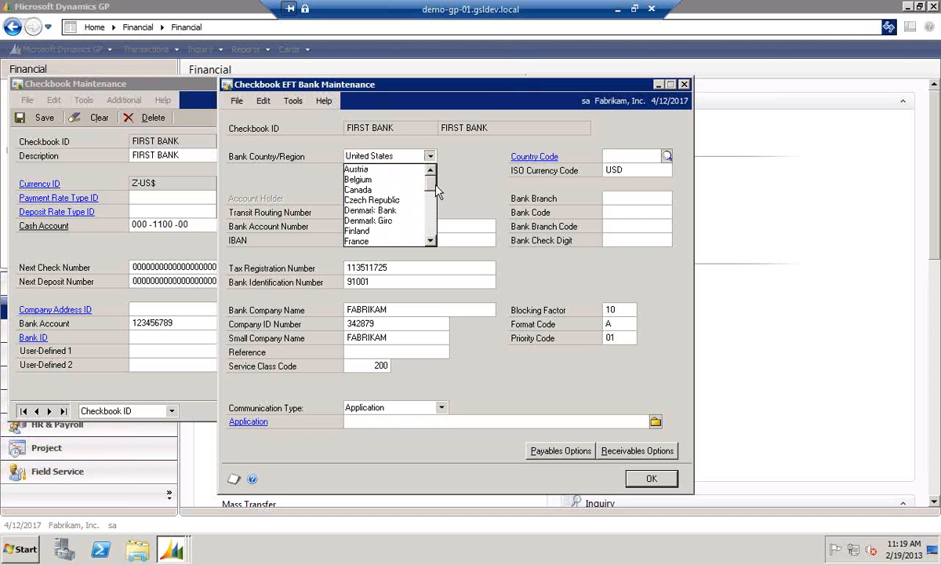
{"action": "scroll", "coordinate": [433, 232], "scroll_direction": "down", "scroll_amount": 3}
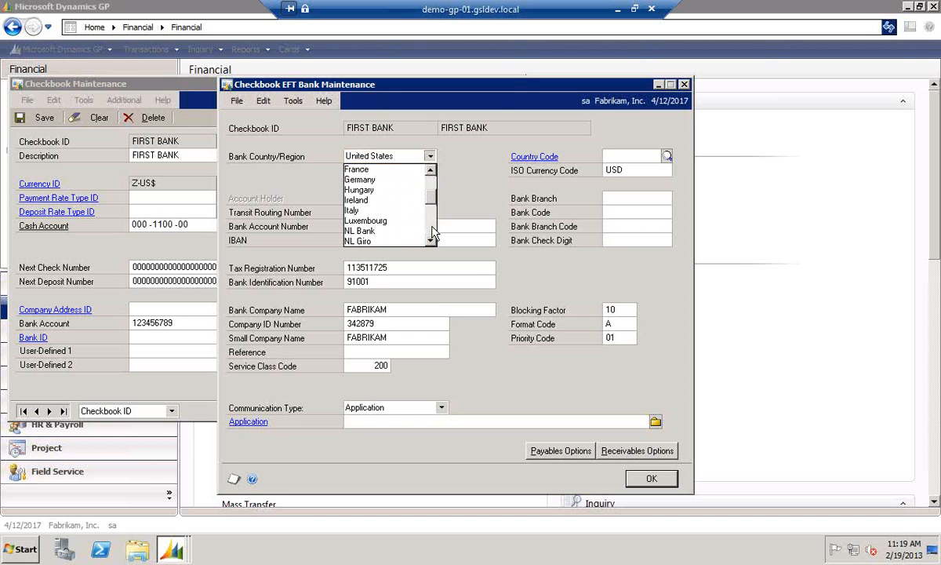
{"action": "scroll", "coordinate": [434, 233], "scroll_direction": "down", "scroll_amount": 3}
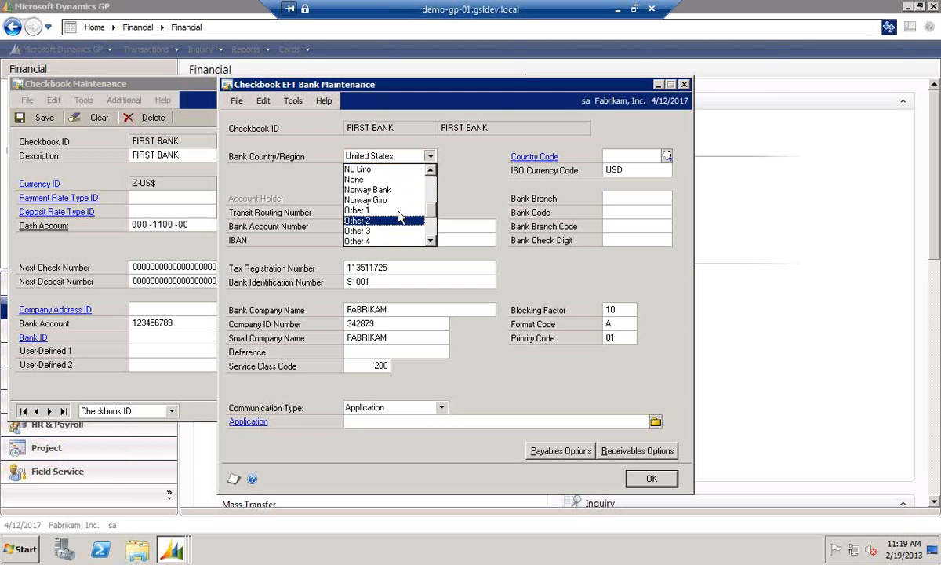
{"action": "left_click", "coordinate": [431, 241]}
{"action": "scroll", "coordinate": [434, 246], "scroll_direction": "down", "scroll_amount": 3}
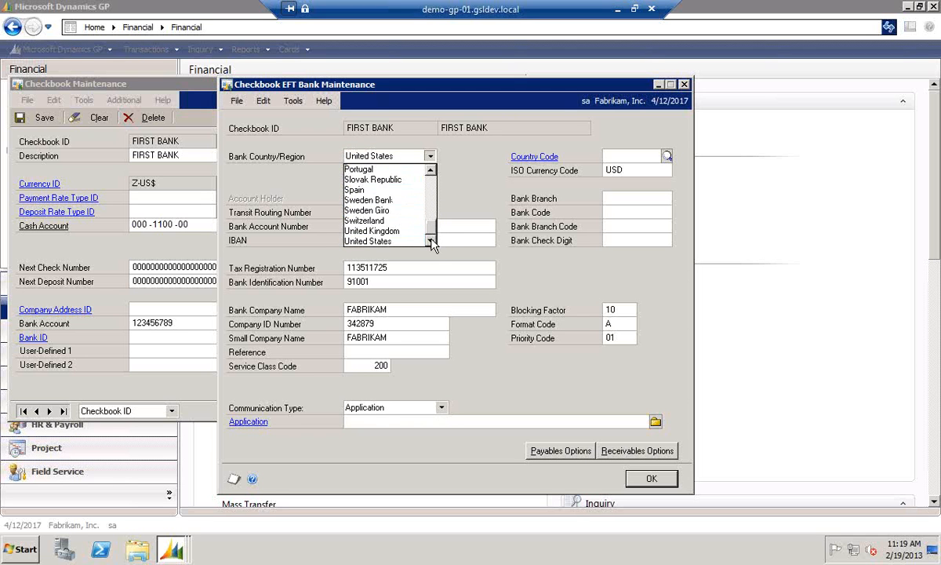
{"action": "left_click", "coordinate": [379, 240]}
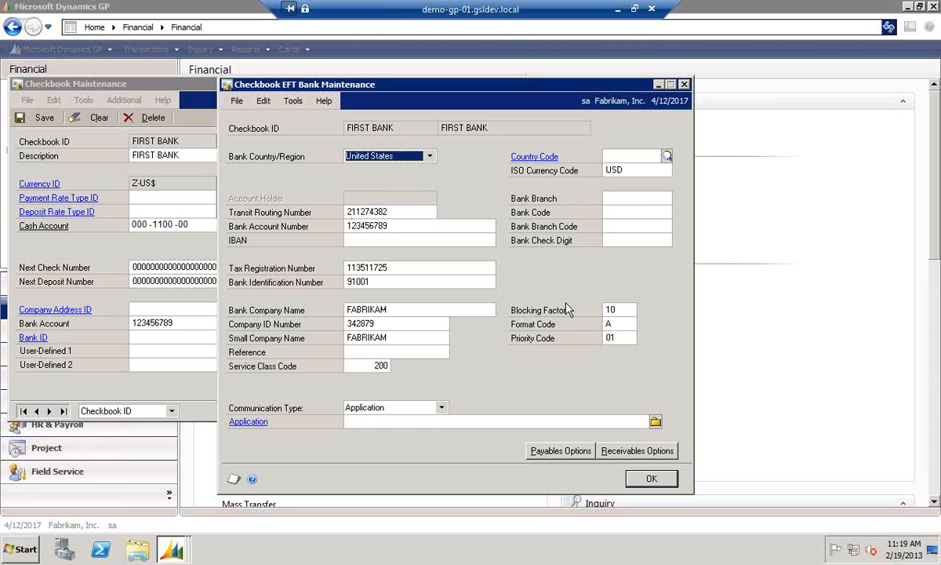
{"action": "double_click", "coordinate": [416, 228]}
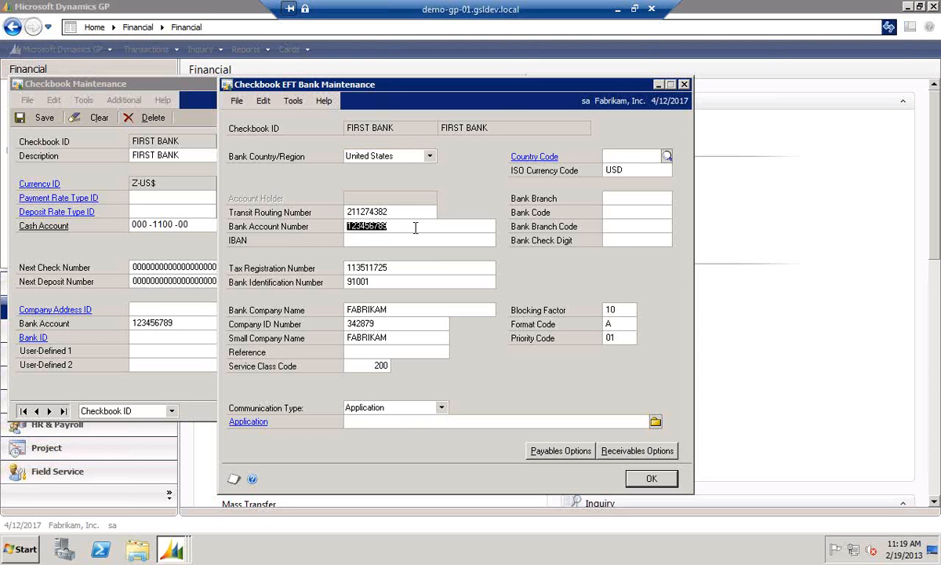
Examine the Tax Registration Number, Bank Identification Number and Company ID Number in the checkbook's EFT bank details
{"action": "left_click", "coordinate": [416, 228]}
{"action": "double_click", "coordinate": [399, 267]}
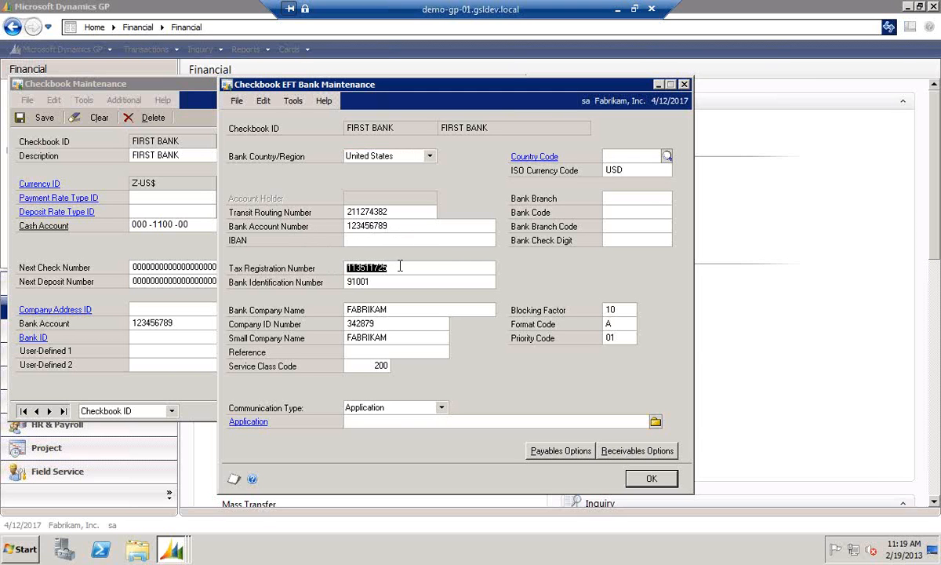
{"action": "double_click", "coordinate": [378, 282]}
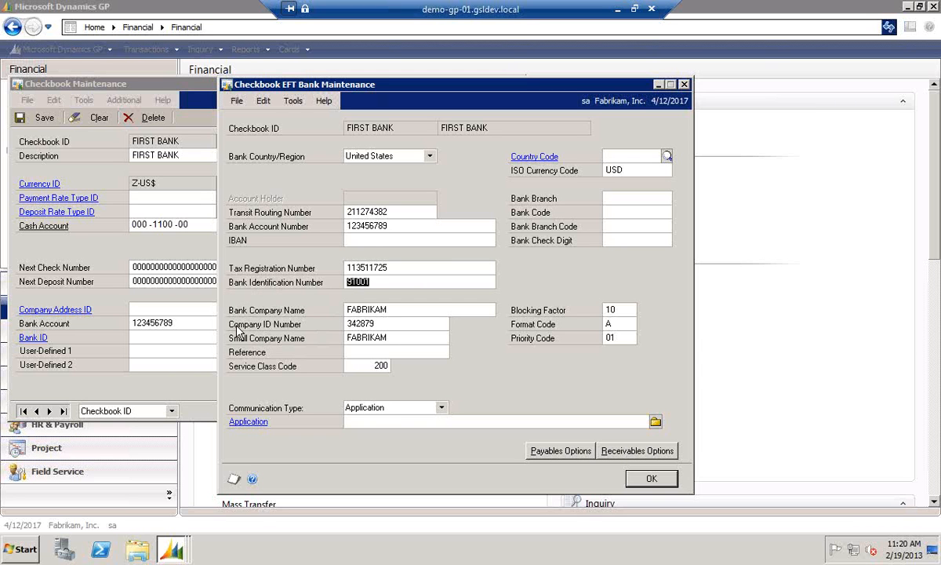
{"action": "left_click", "coordinate": [383, 326]}
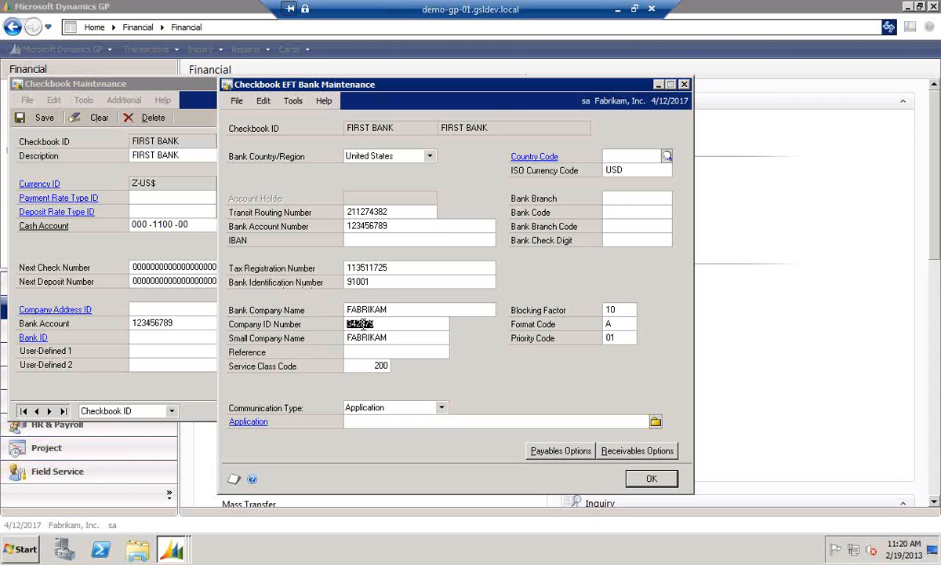
{"action": "left_click", "coordinate": [386, 325]}
In the checkbook's EFT payables options, select PPD as the single file format and leave Payables Prenote Required off
{"action": "left_click", "coordinate": [557, 450]}
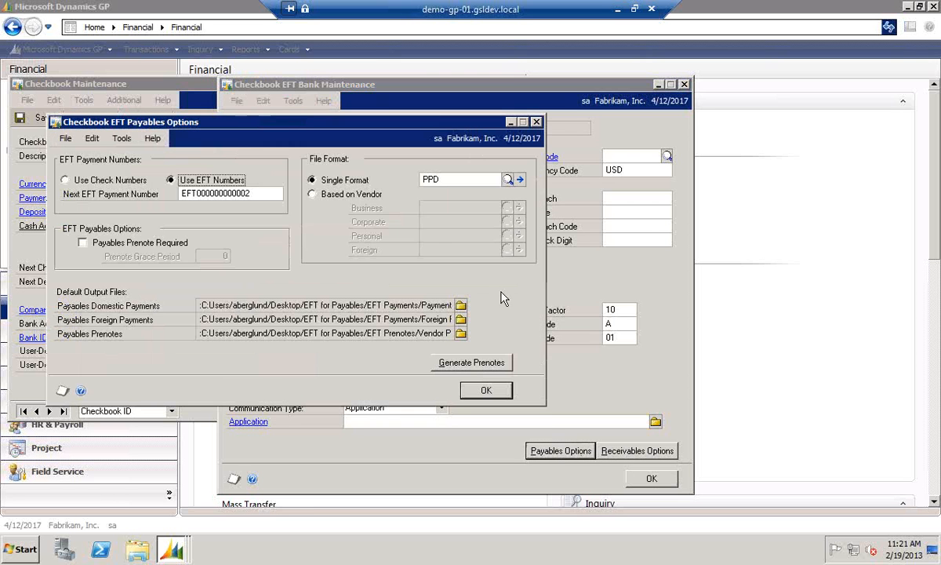
{"action": "left_click_drag", "start_coordinate": [278, 132], "coordinate": [463, 132]}
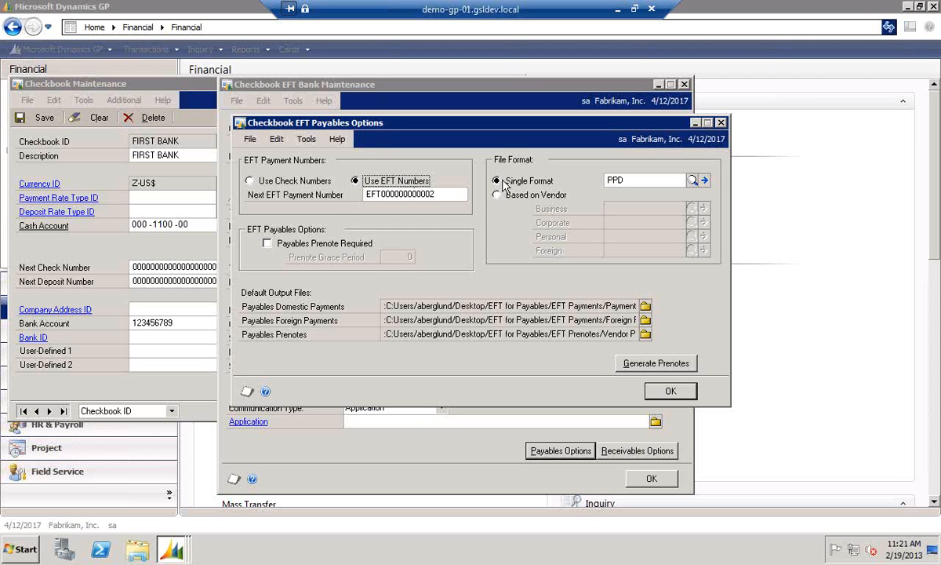
{"action": "left_click", "coordinate": [692, 181]}
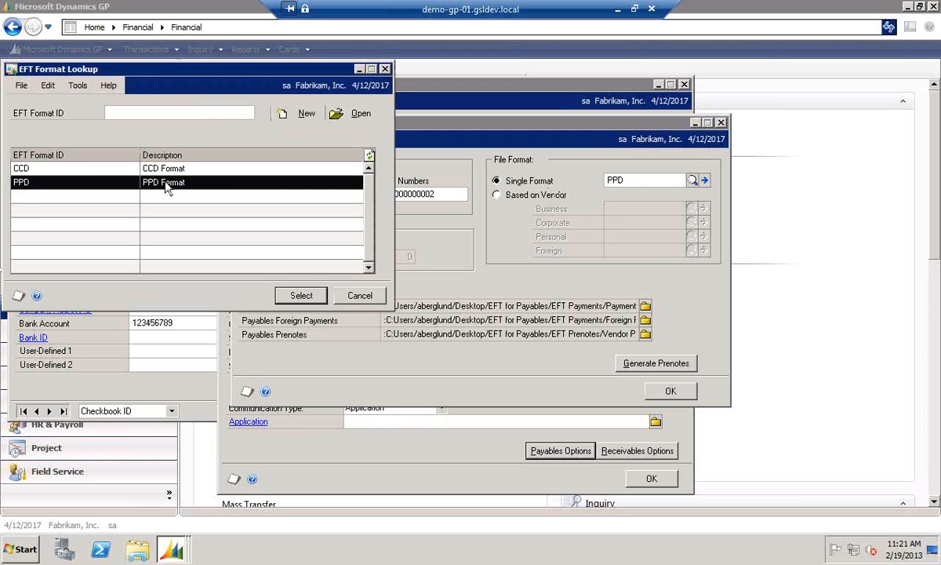
{"action": "double_click", "coordinate": [166, 183]}
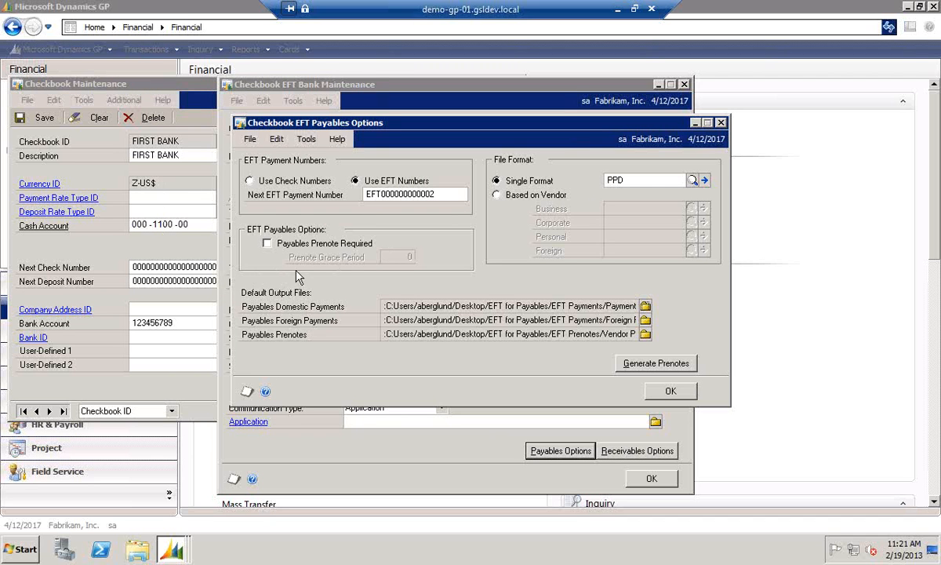
{"action": "left_click", "coordinate": [267, 244]}
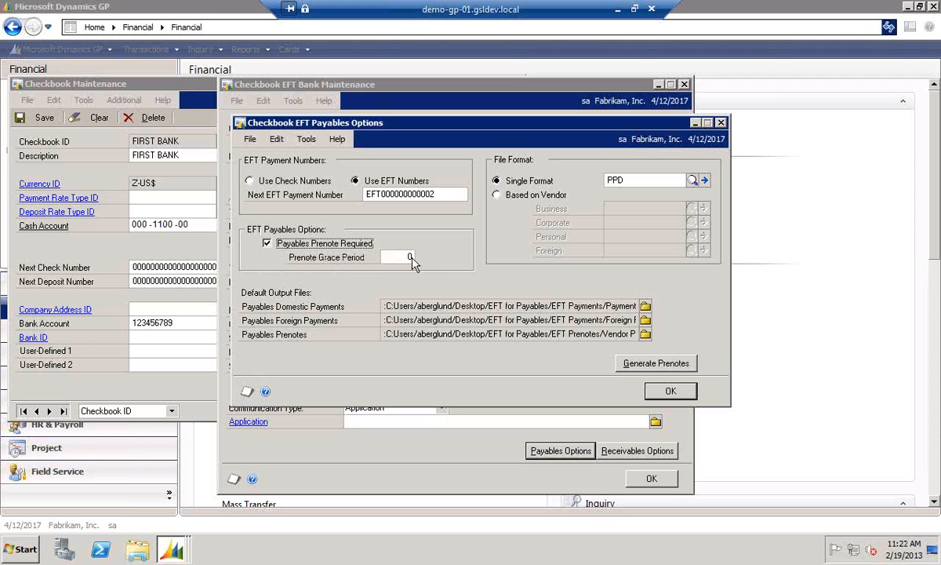
{"action": "left_click", "coordinate": [268, 244]}
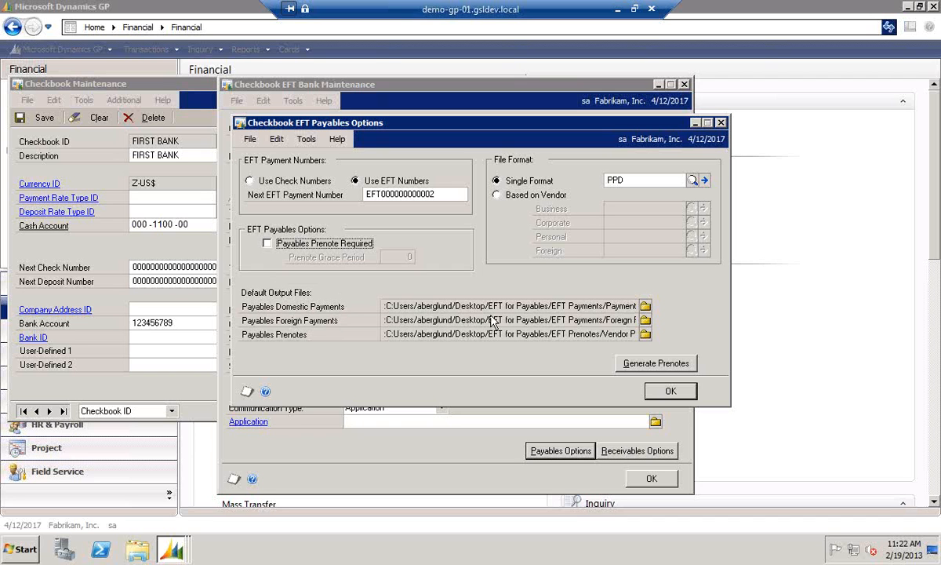
Set the default output file for payables domestic payments to Payment in the EFT Prenotes folder
{"action": "left_click", "coordinate": [644, 307]}
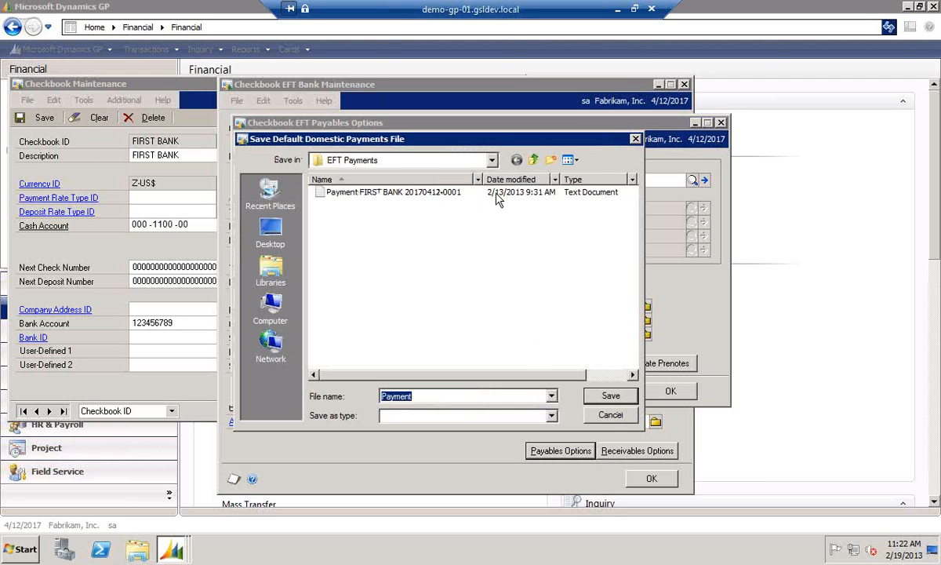
{"action": "left_click", "coordinate": [619, 414]}
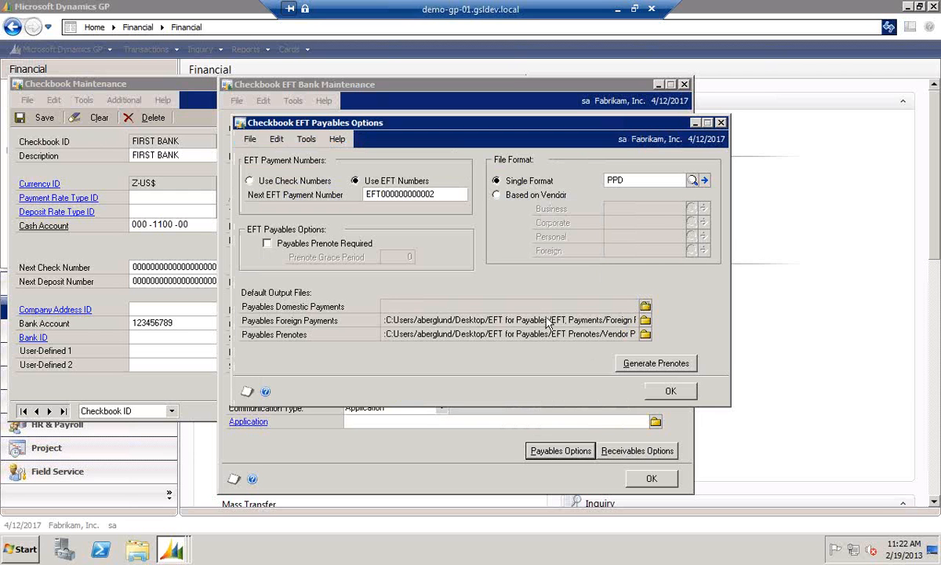
{"action": "left_click", "coordinate": [645, 306]}
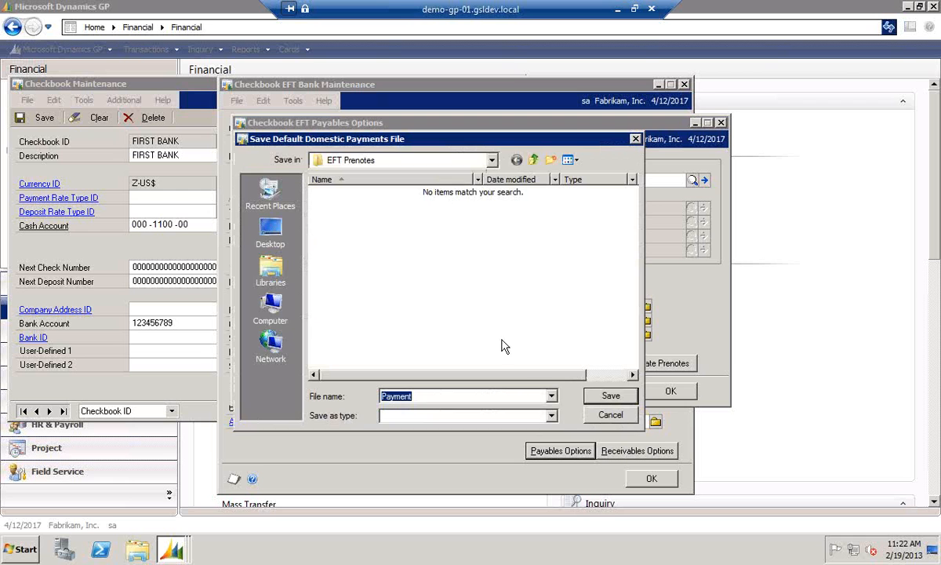
{"action": "left_click", "coordinate": [608, 396]}
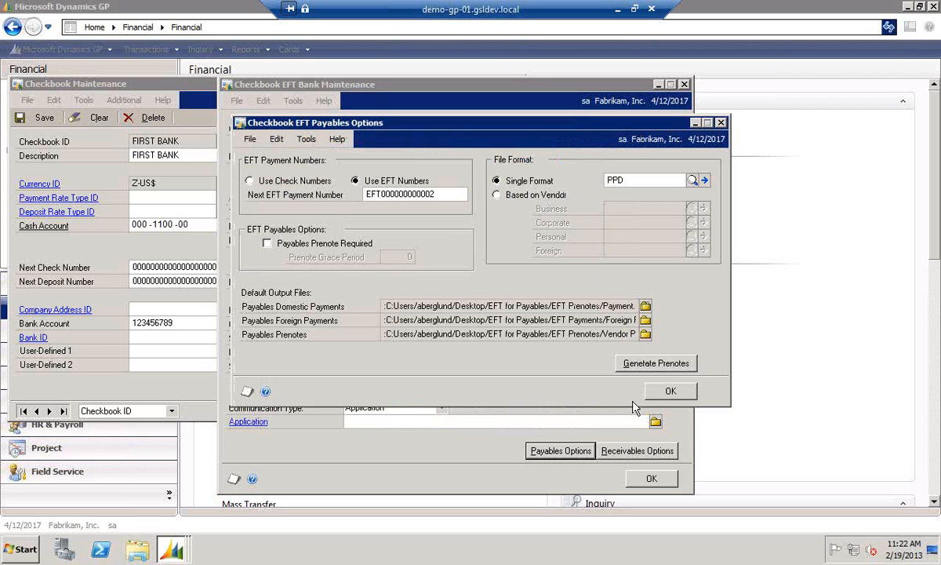
{"action": "left_click", "coordinate": [645, 306]}
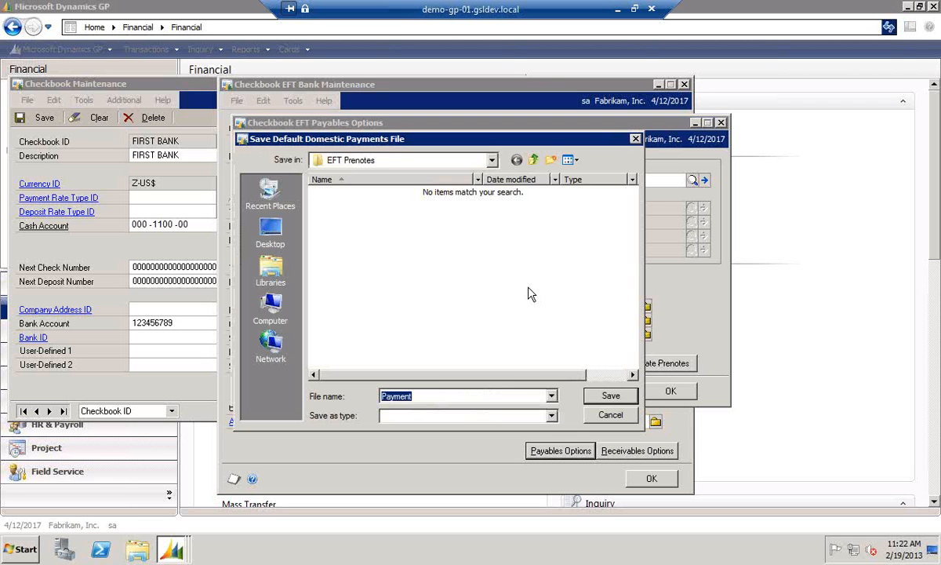
{"action": "left_click", "coordinate": [595, 396]}
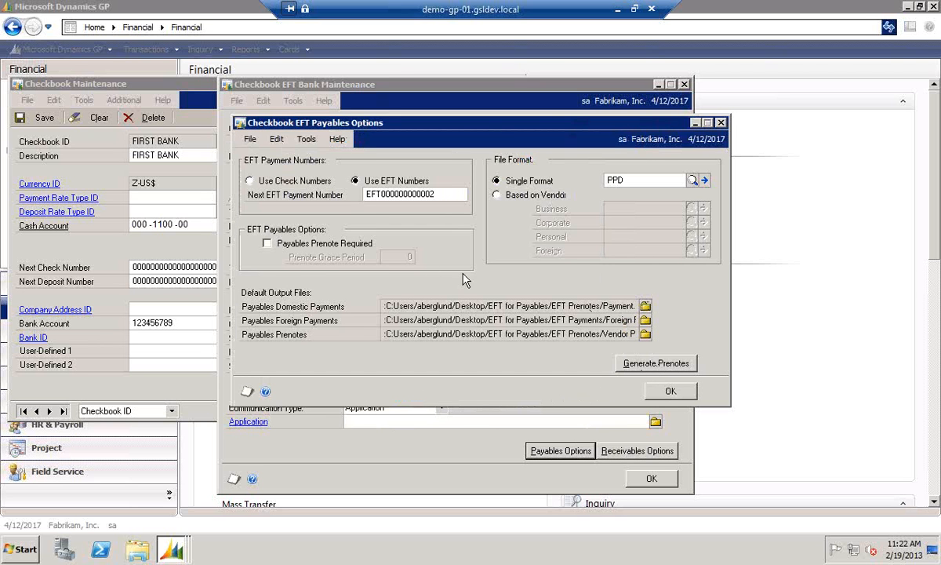
Generate EFT prenotes for the FIRST BANK checkbook in PPD format, recreating prenotes for records dated on or before 2/19/2013
{"action": "left_click", "coordinate": [648, 365]}
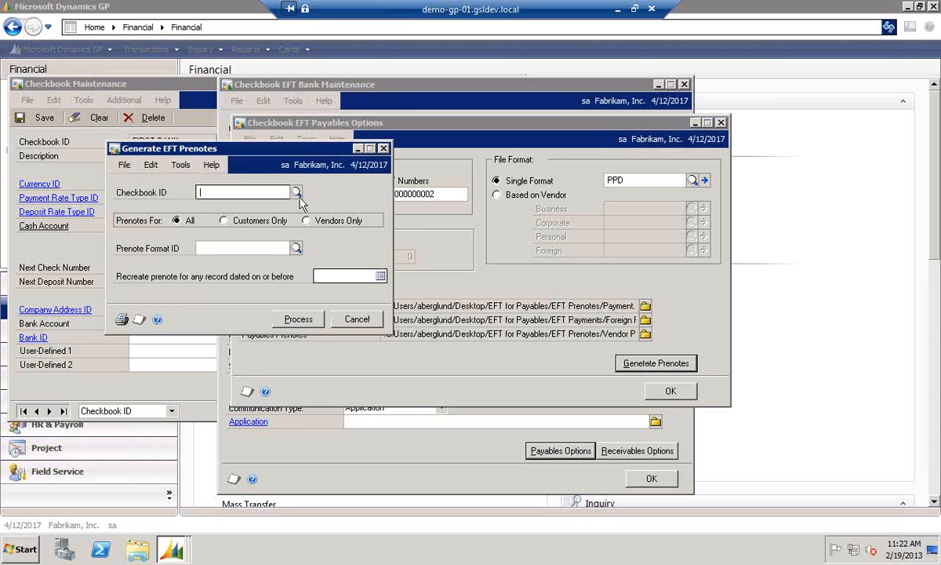
{"action": "left_click", "coordinate": [297, 194]}
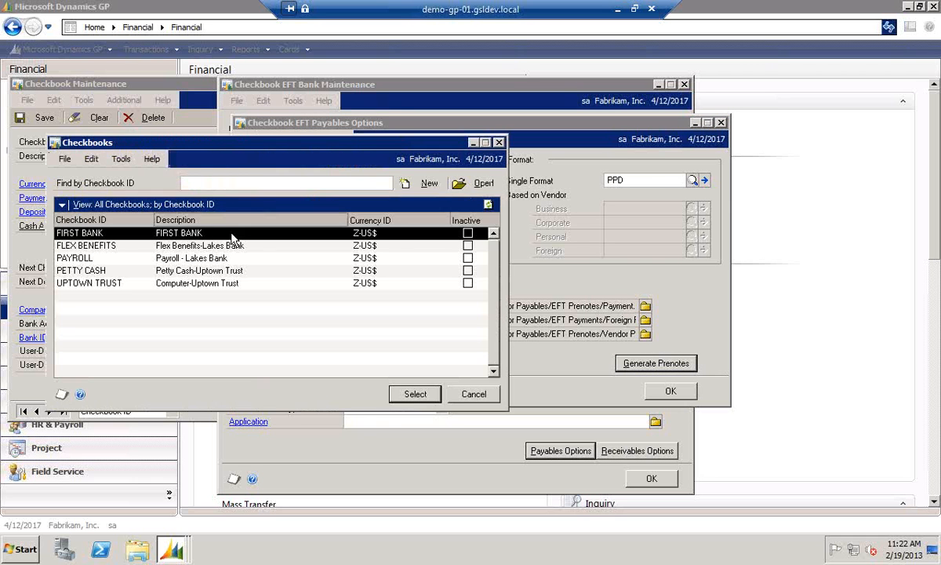
{"action": "double_click", "coordinate": [215, 232]}
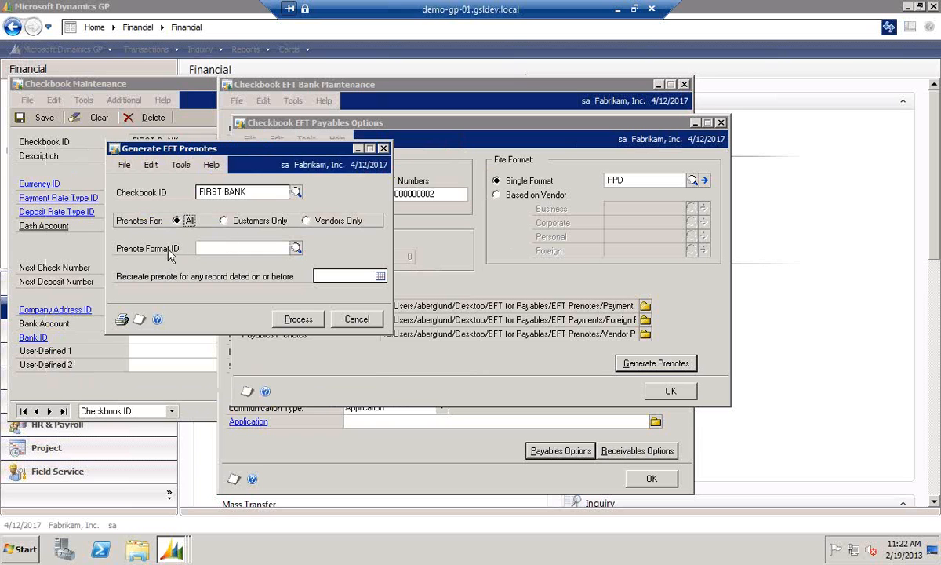
{"action": "left_click", "coordinate": [295, 247]}
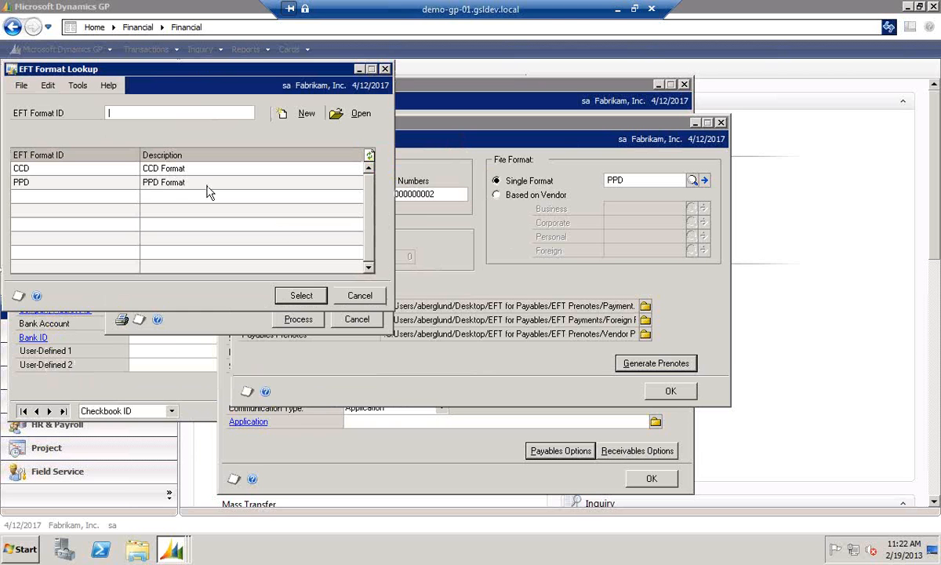
{"action": "double_click", "coordinate": [189, 187]}
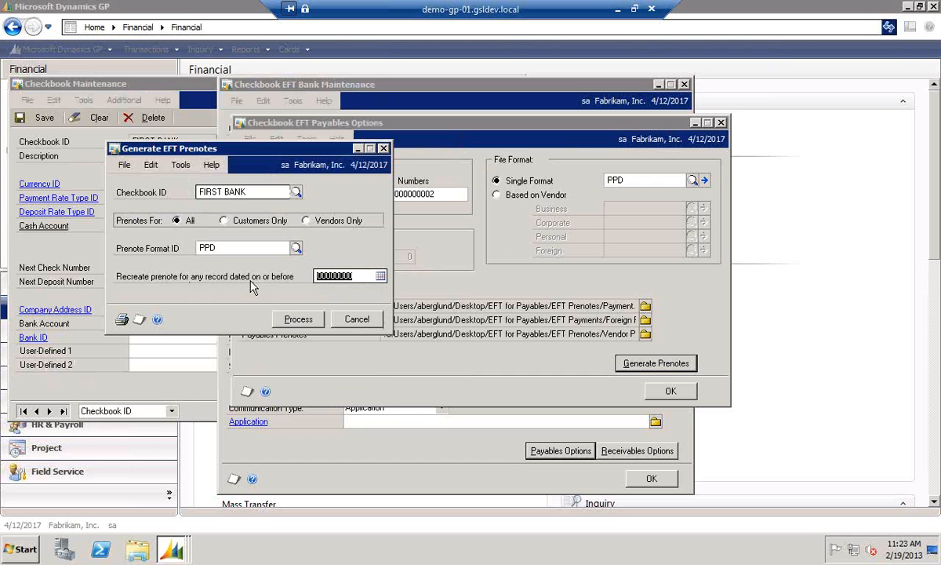
{"action": "left_click", "coordinate": [380, 276]}
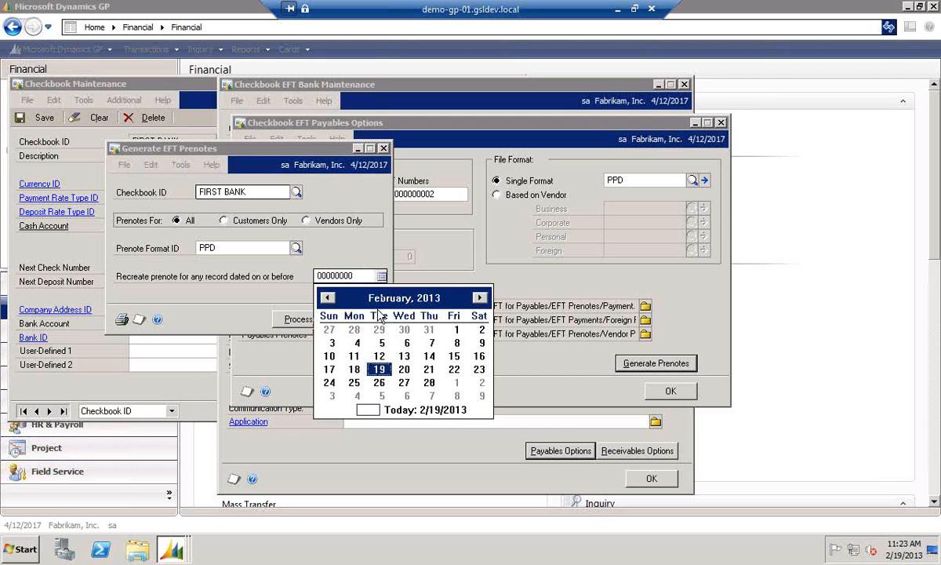
{"action": "left_click", "coordinate": [379, 372]}
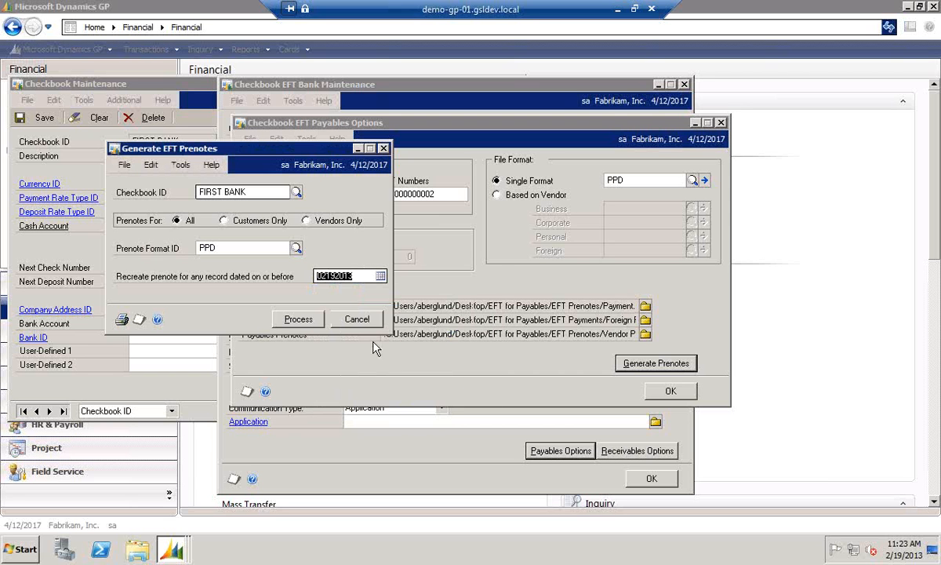
{"action": "left_click", "coordinate": [298, 320]}
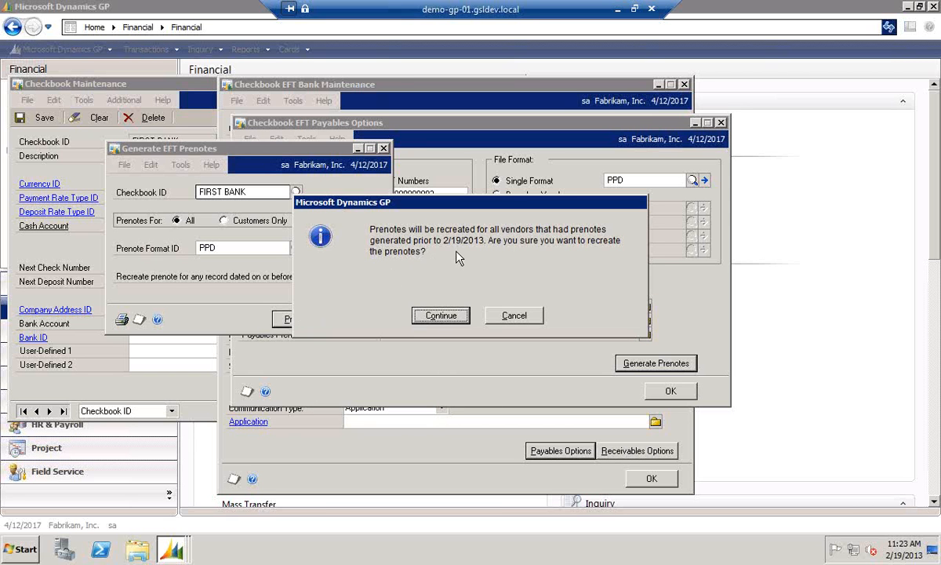
{"action": "left_click", "coordinate": [430, 320]}
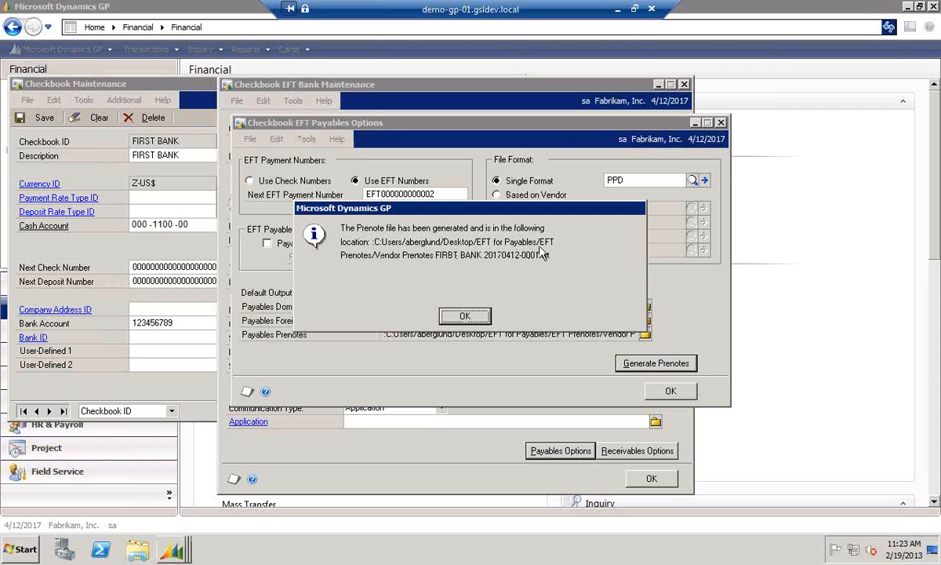
Switch to Windows Explorer and search the Documents library and the mapped C drive for the generated prenote file
{"action": "left_click", "coordinate": [137, 549]}
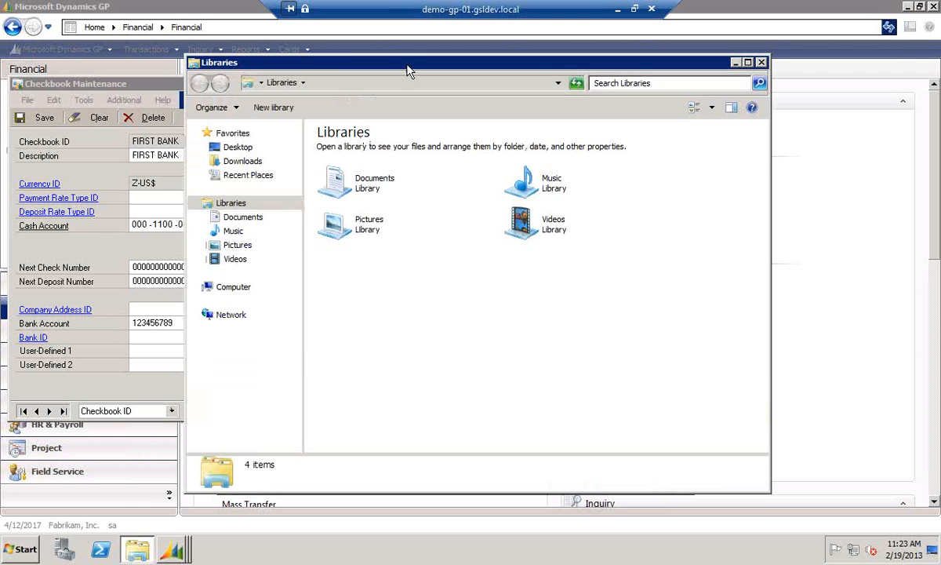
{"action": "left_click_drag", "start_coordinate": [407, 72], "coordinate": [366, 318]}
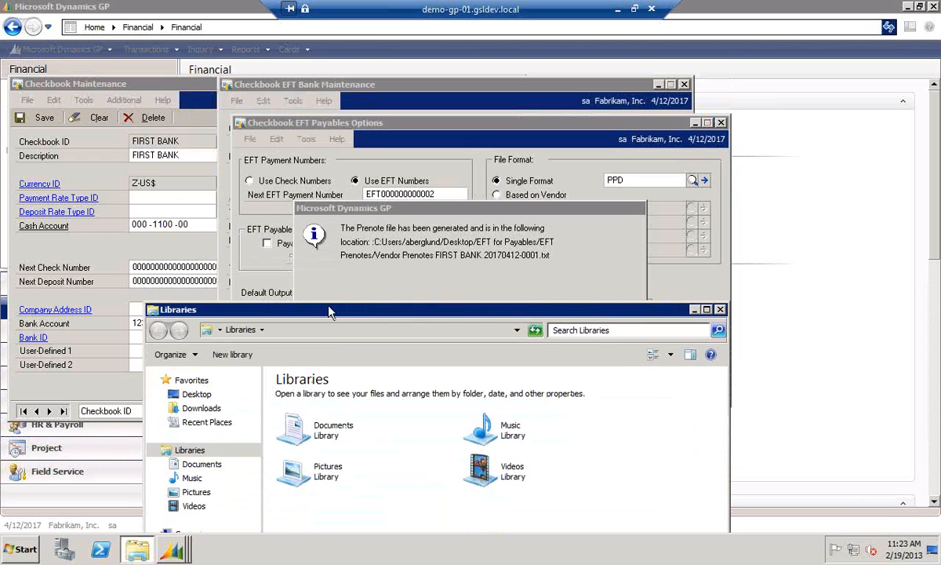
{"action": "left_click", "coordinate": [517, 330]}
{"action": "left_click", "coordinate": [516, 330]}
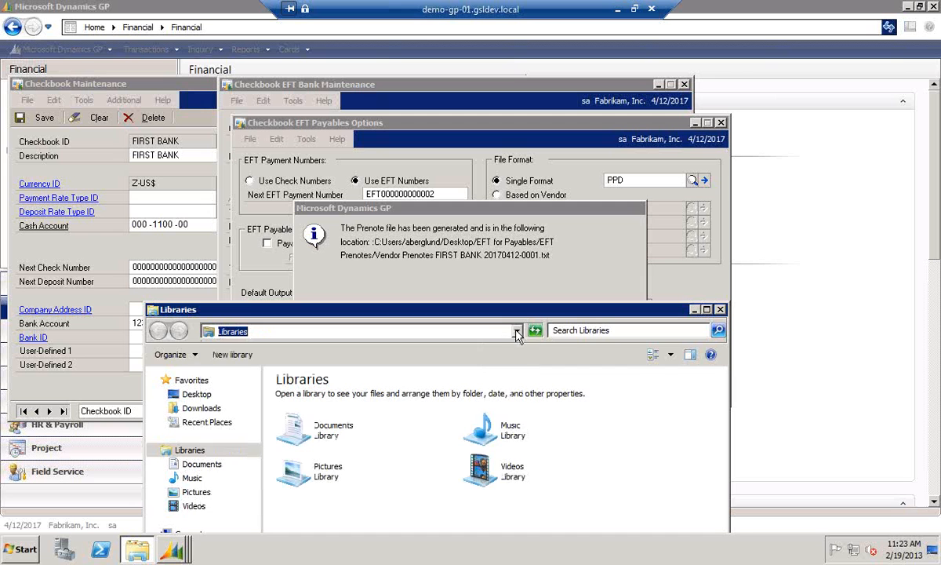
{"action": "left_click", "coordinate": [202, 464]}
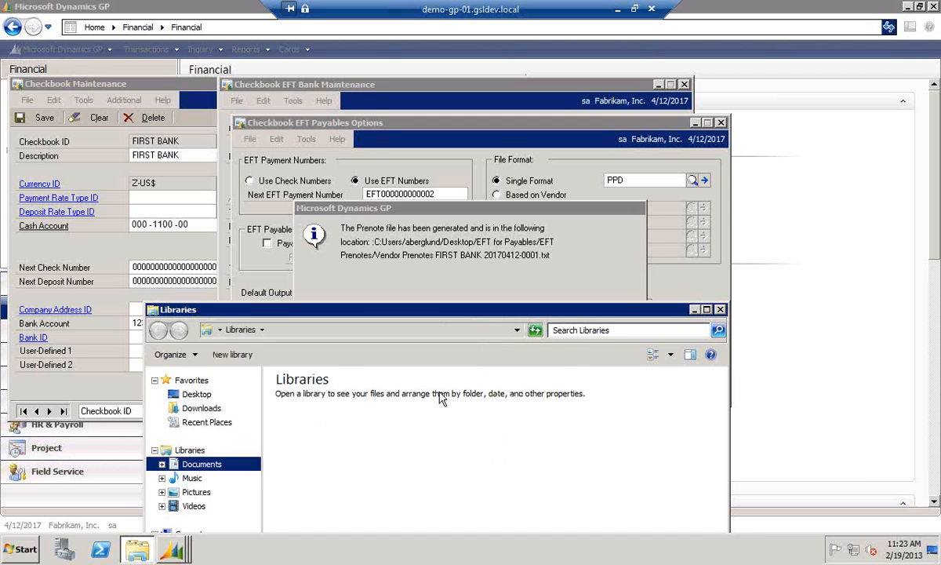
{"action": "left_click", "coordinate": [517, 331]}
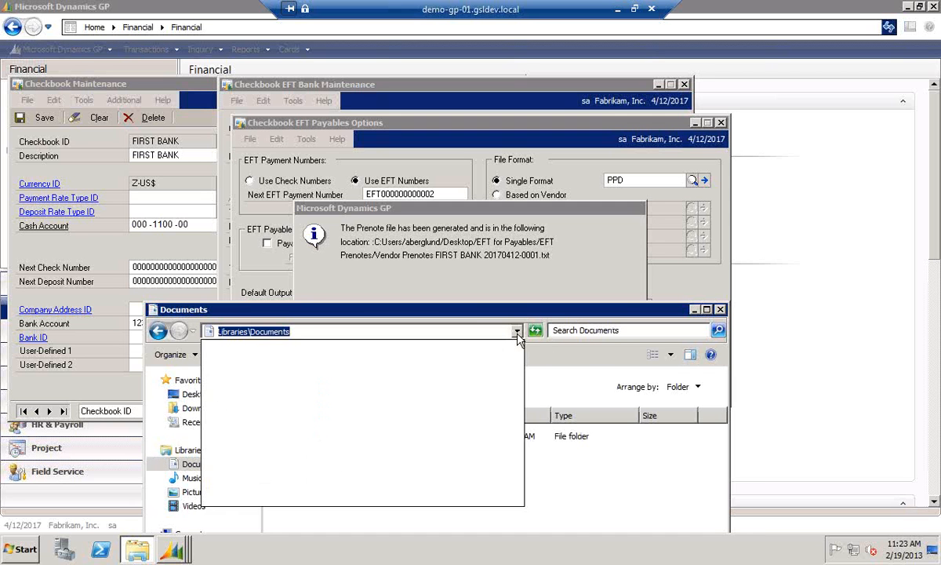
{"action": "left_click", "coordinate": [516, 331]}
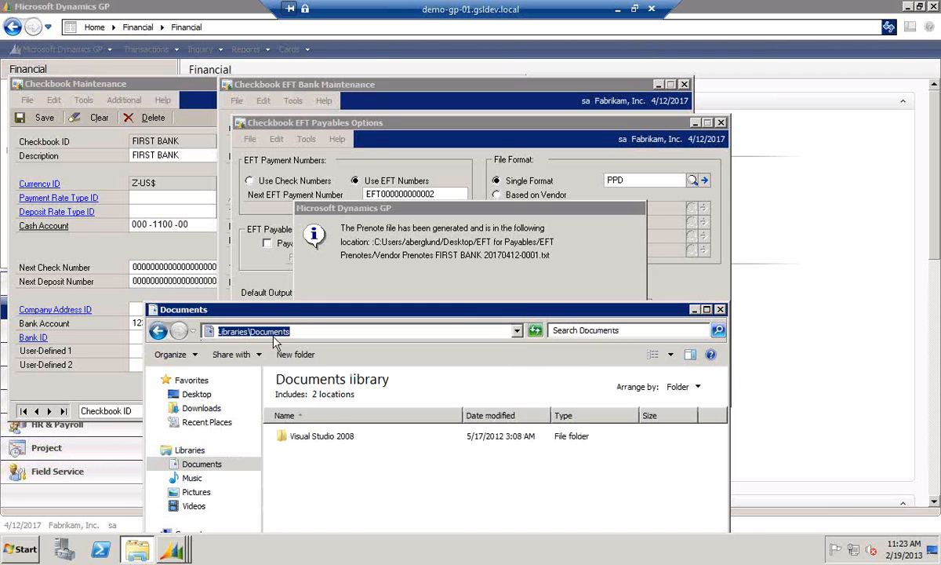
{"action": "left_click_drag", "start_coordinate": [295, 307], "coordinate": [308, 75]}
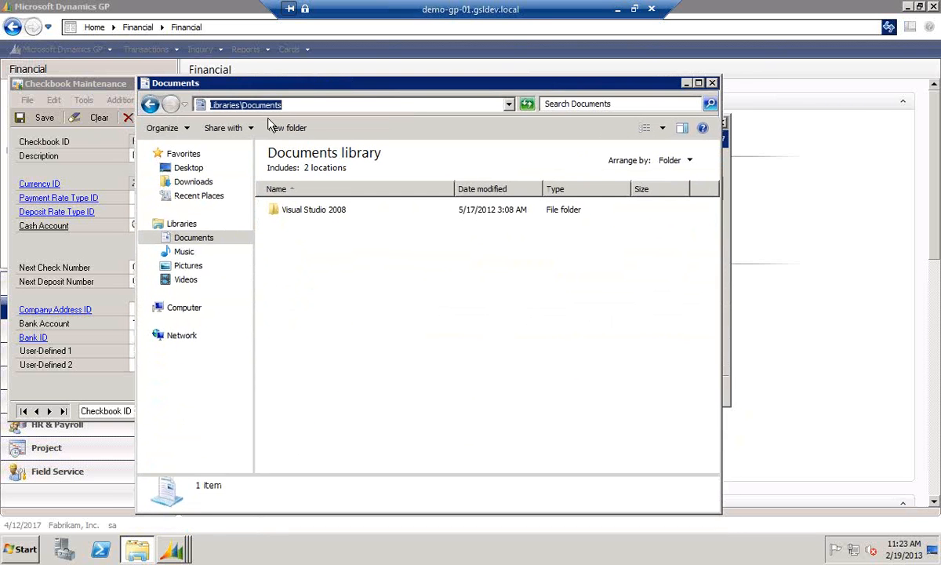
{"action": "left_click", "coordinate": [184, 308]}
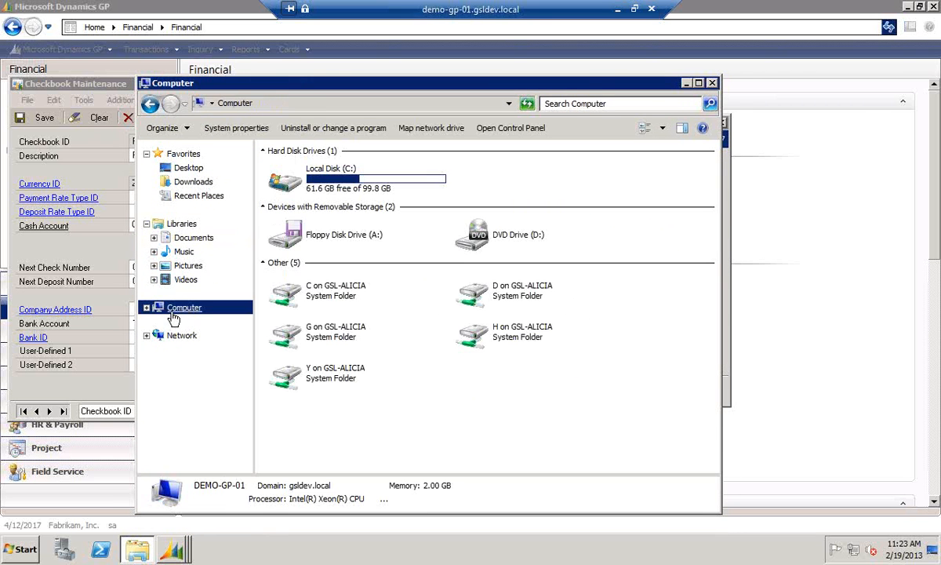
{"action": "double_click", "coordinate": [329, 290]}
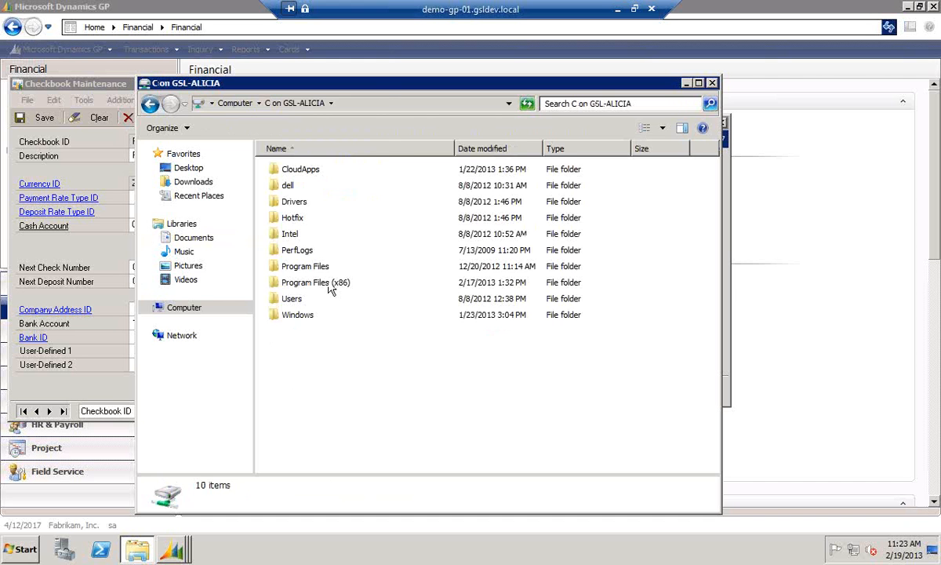
Check the EFT Payments folder in EFT for Payables on the Desktop, and locate the FIRST BANK vendor prenotes file in EFT Prenotes
{"action": "left_click_drag", "start_coordinate": [371, 89], "coordinate": [390, 294]}
{"action": "left_click_drag", "start_coordinate": [390, 294], "coordinate": [387, 220]}
{"action": "left_click", "coordinate": [202, 300]}
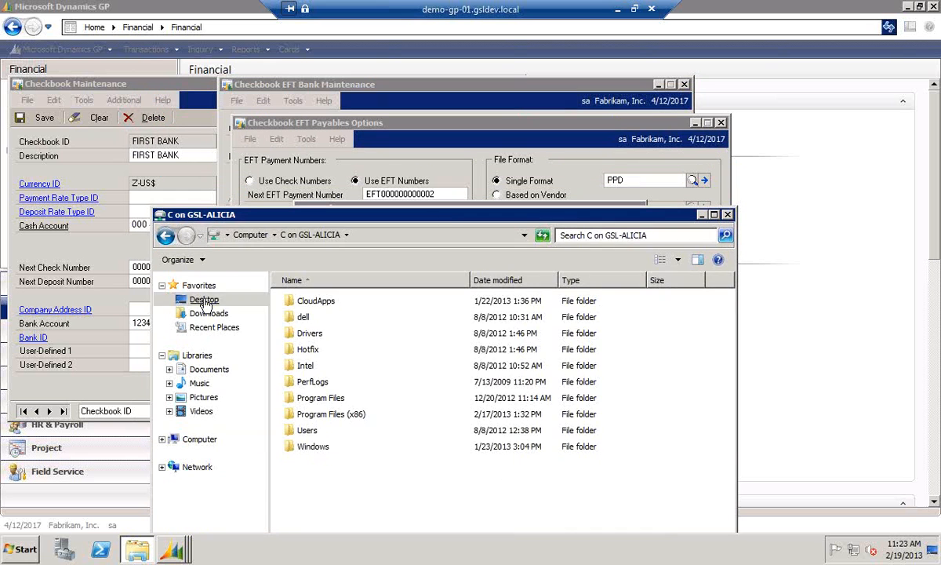
{"action": "double_click", "coordinate": [322, 405]}
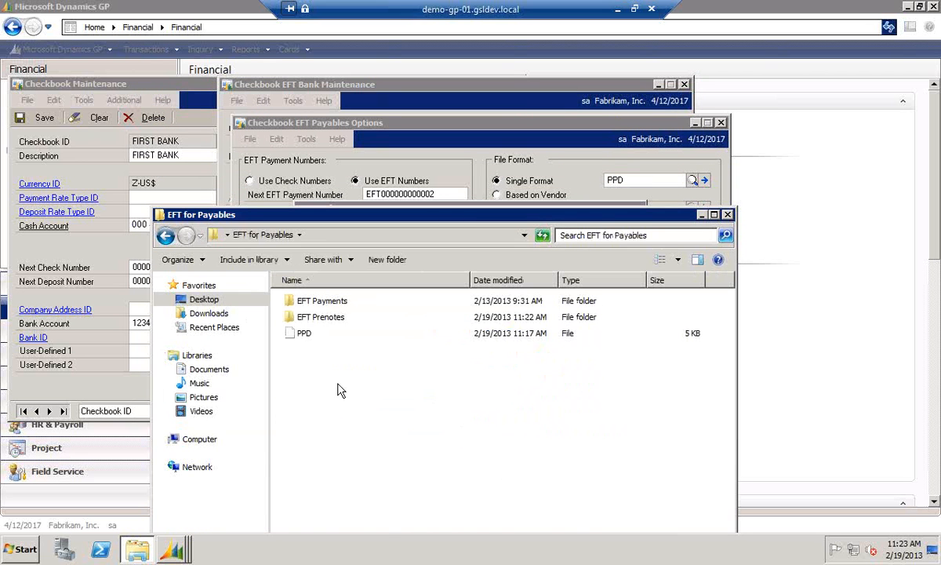
{"action": "left_click", "coordinate": [333, 304]}
{"action": "double_click", "coordinate": [334, 304]}
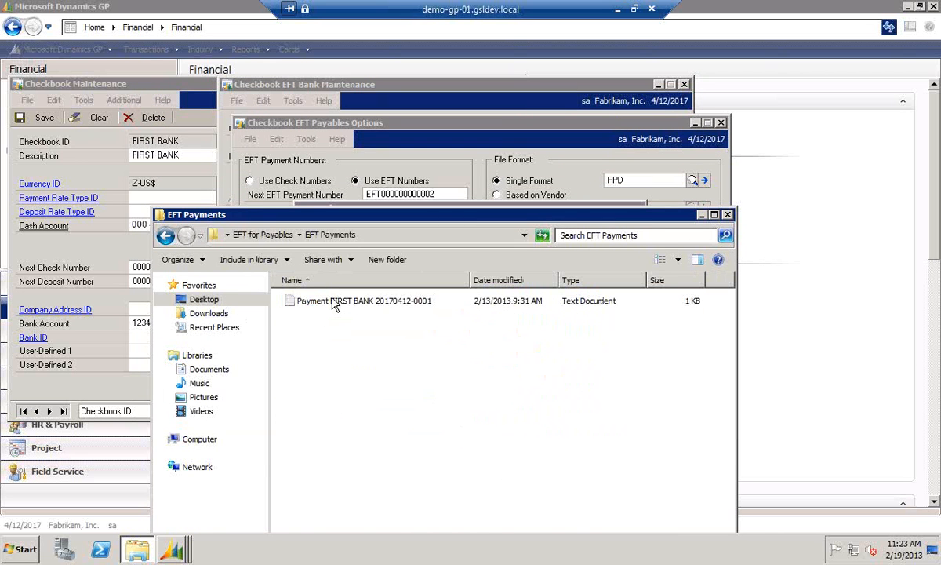
{"action": "left_click", "coordinate": [275, 235]}
{"action": "double_click", "coordinate": [317, 315]}
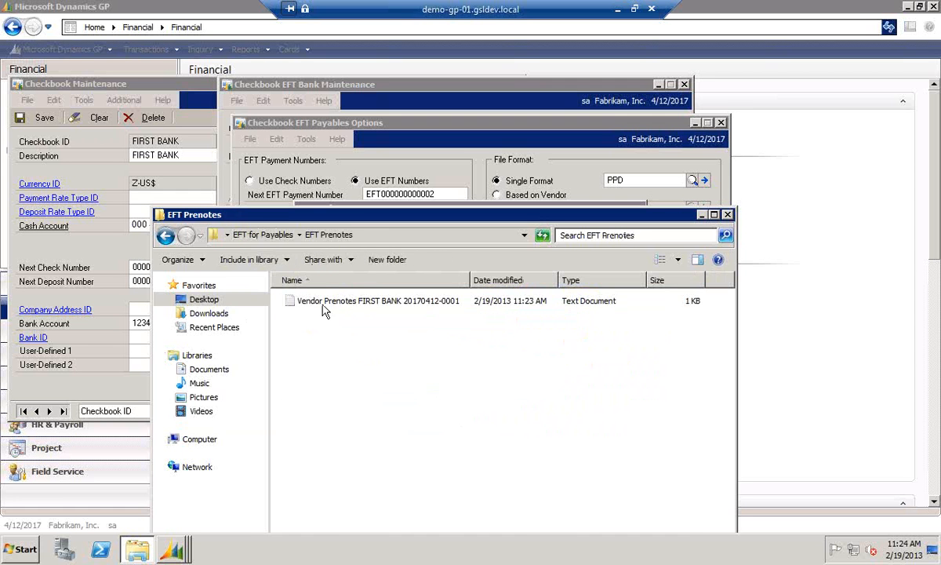
{"action": "left_click", "coordinate": [311, 301]}
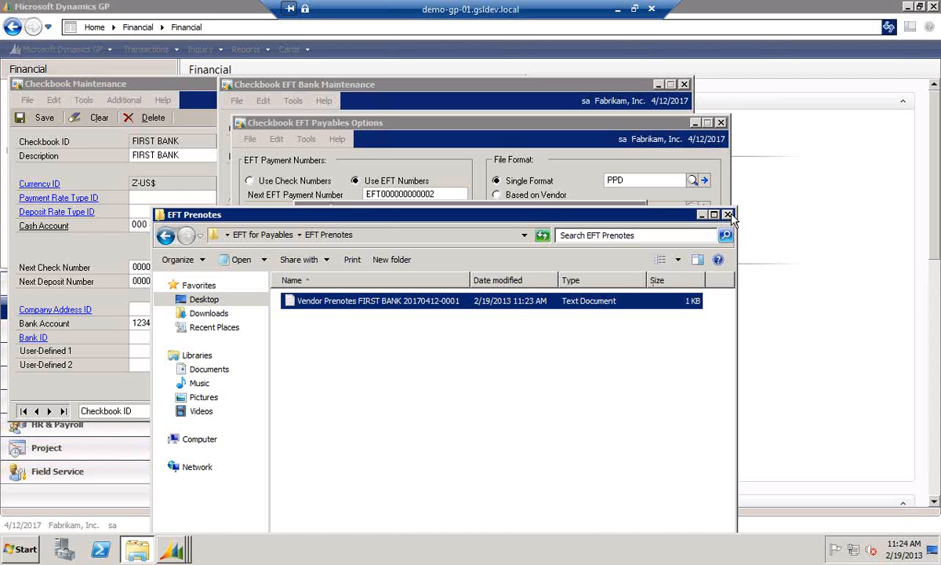
Return to the checkbook setup, save the FIRST BANK EFT payables options and EFT bank settings, and close the checkbook
{"action": "left_click", "coordinate": [687, 203]}
{"action": "left_click", "coordinate": [463, 317]}
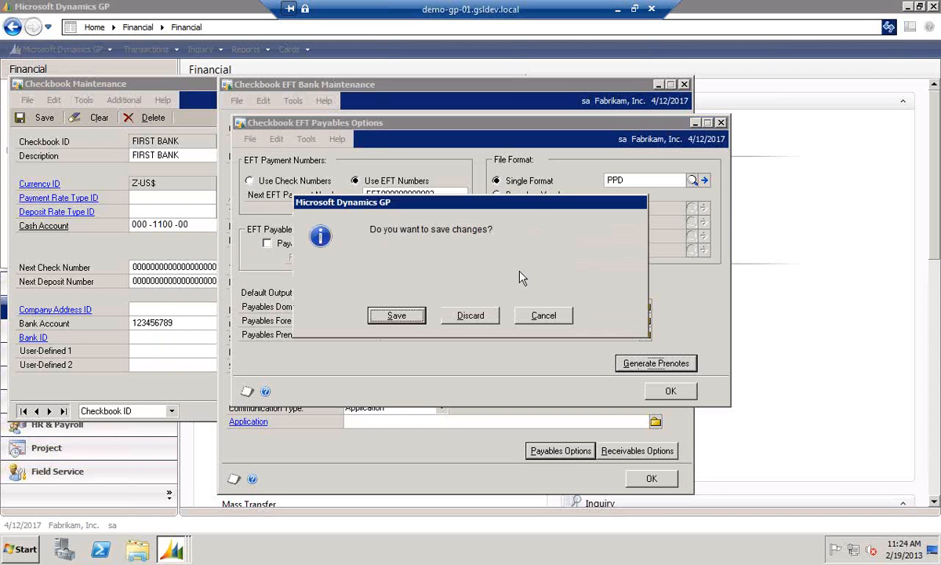
{"action": "left_click", "coordinate": [396, 316]}
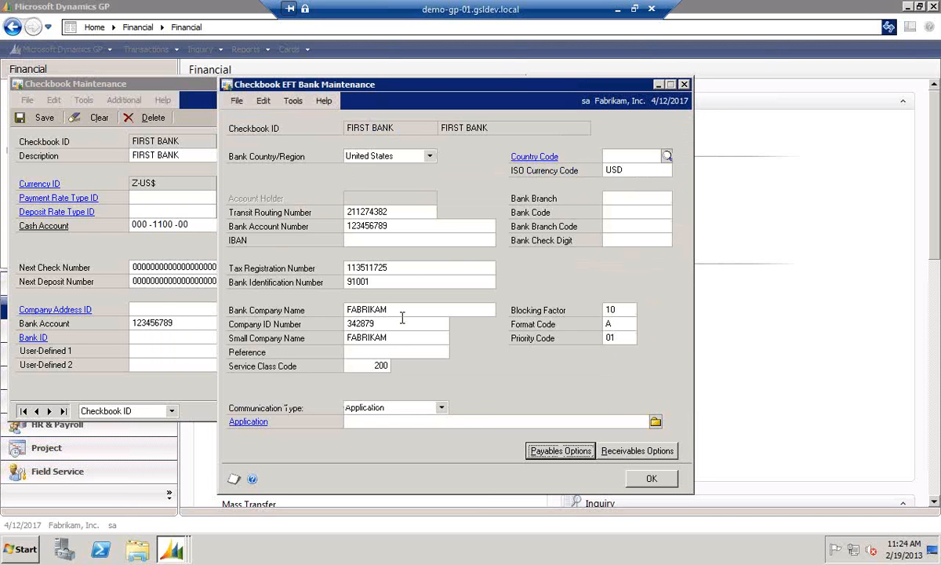
{"action": "left_click", "coordinate": [684, 84]}
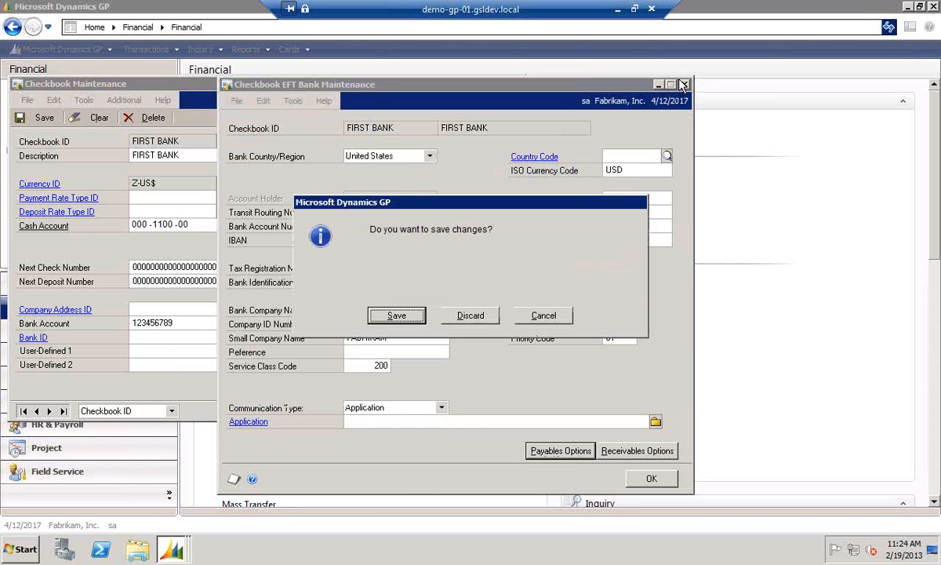
{"action": "left_click", "coordinate": [392, 315]}
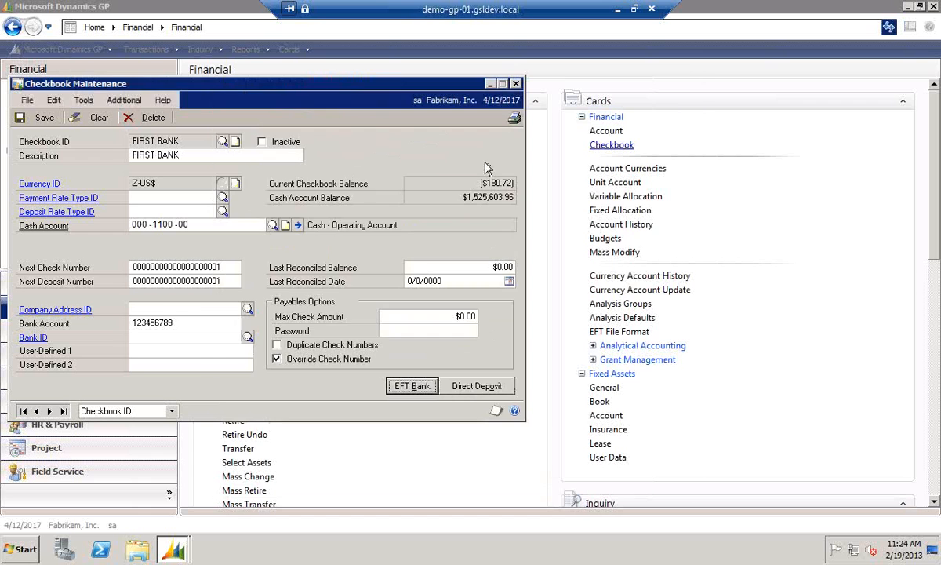
{"action": "left_click", "coordinate": [515, 84]}
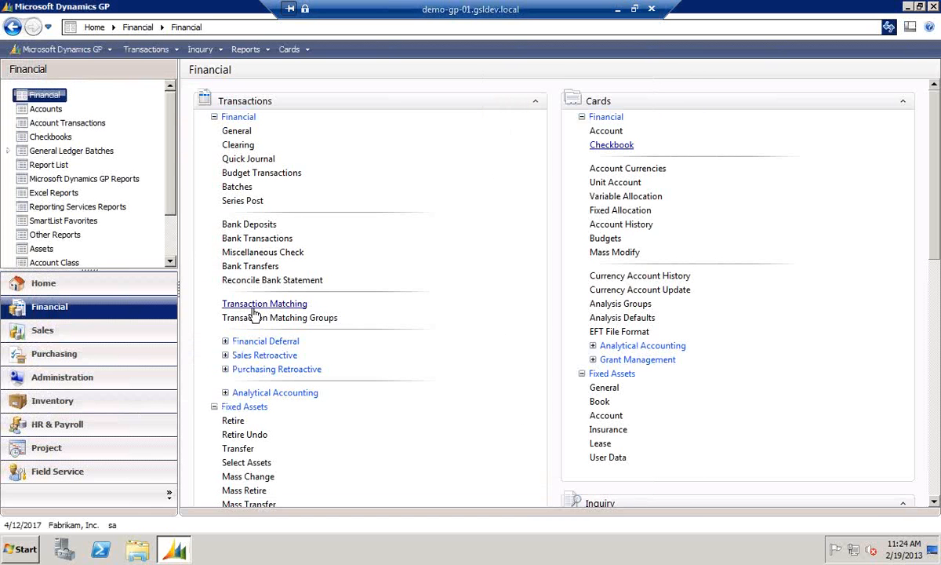
Open the Purchasing vendor card for ACETRAVE0001
{"action": "left_click", "coordinate": [49, 354]}
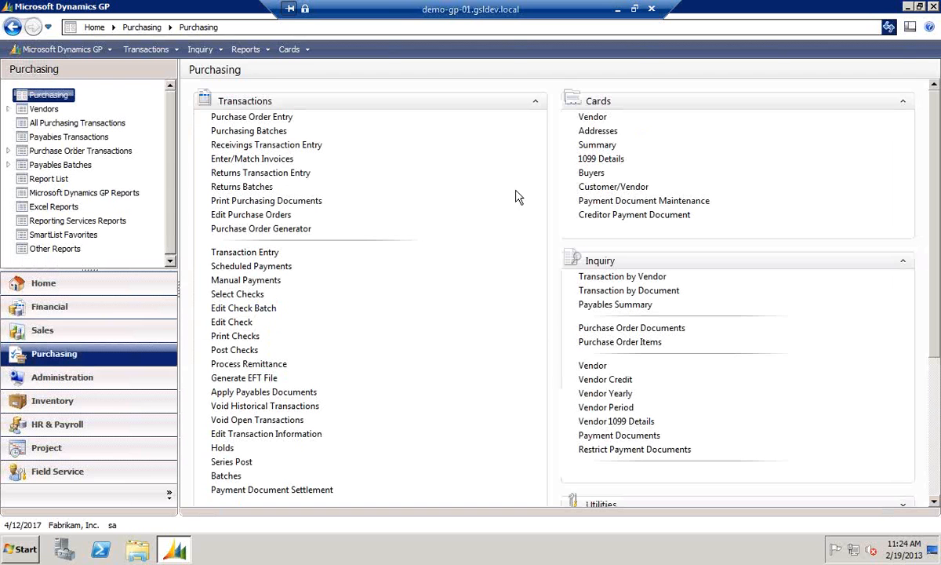
{"action": "left_click", "coordinate": [593, 117]}
{"action": "type", "text": "A"}
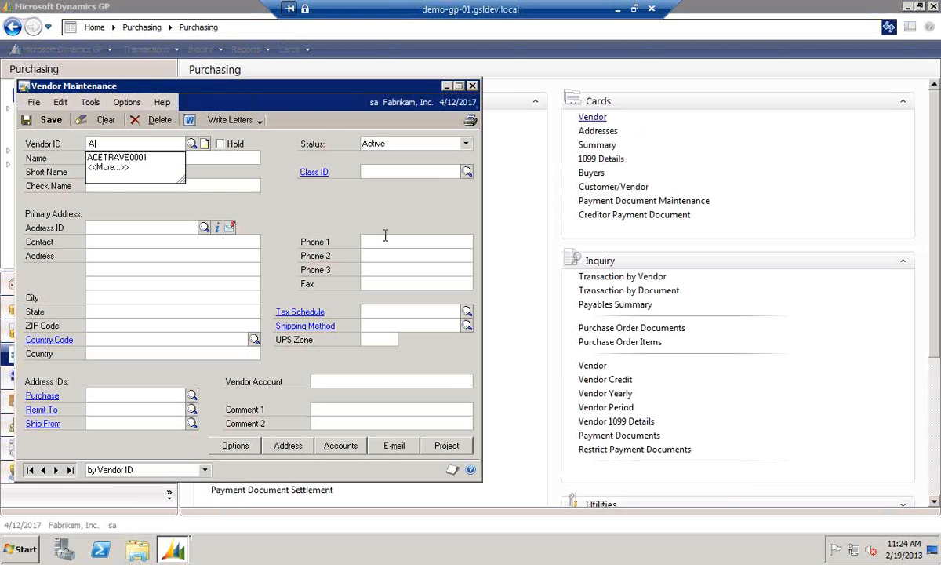
{"action": "key", "text": "Down"}
{"action": "key", "text": "Tab"}
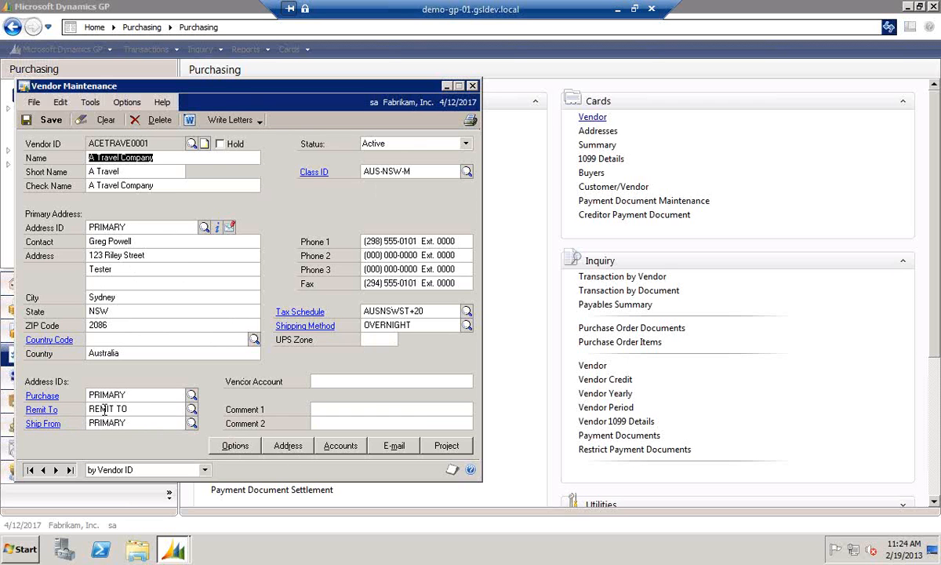
{"action": "left_click", "coordinate": [138, 409]}
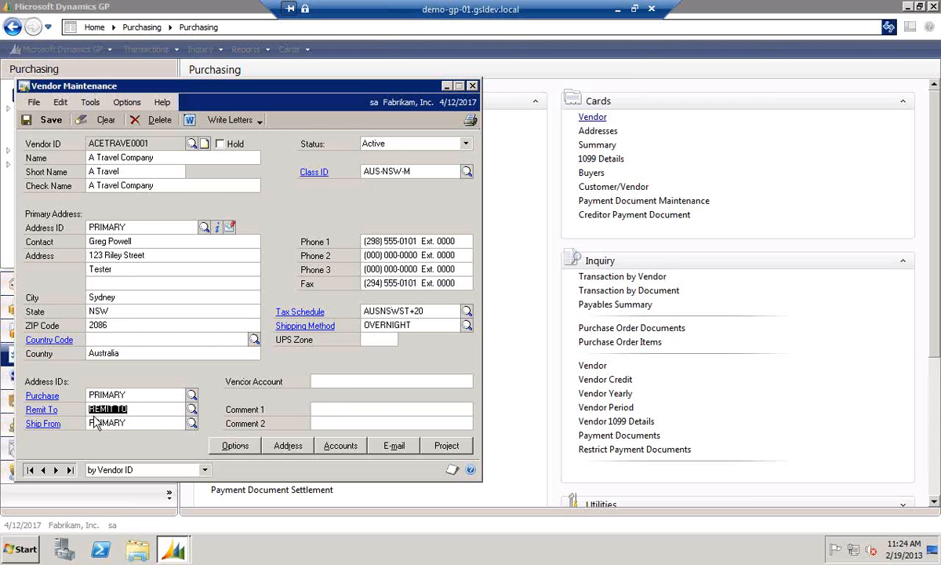
{"action": "left_click", "coordinate": [41, 409]}
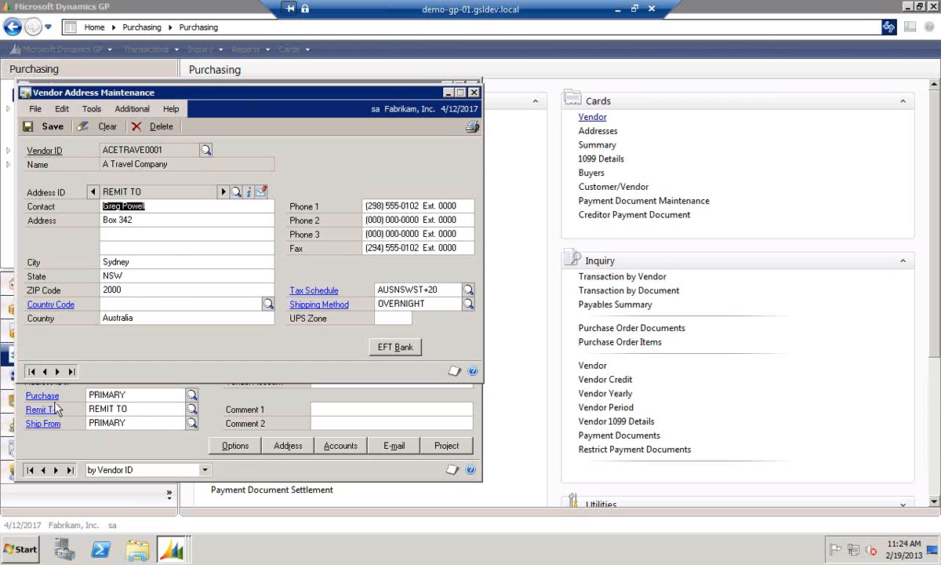
{"action": "left_click", "coordinate": [474, 93]}
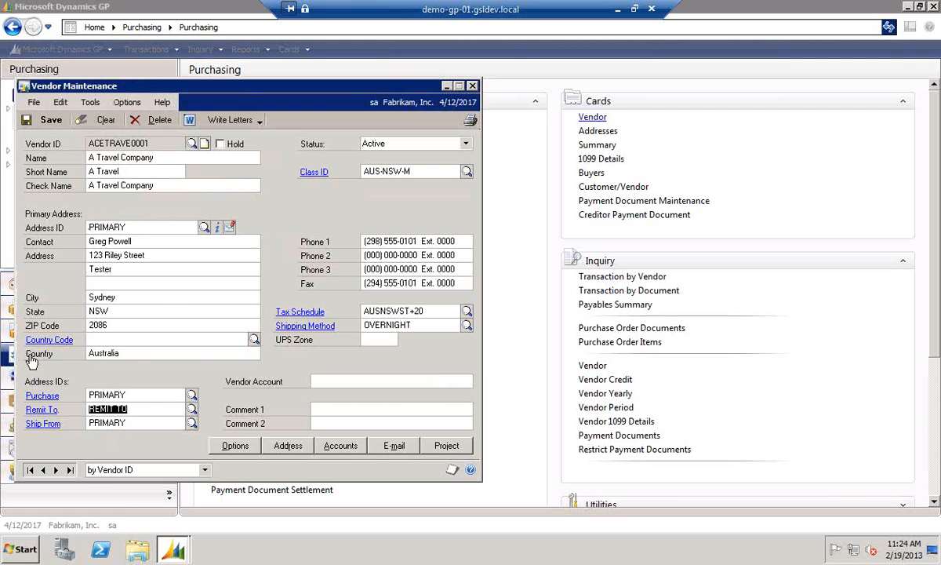
Open the vendor's address maintenance, look up the REMIT TO address, and place its window clear of the vendor card
{"action": "left_click", "coordinate": [279, 445]}
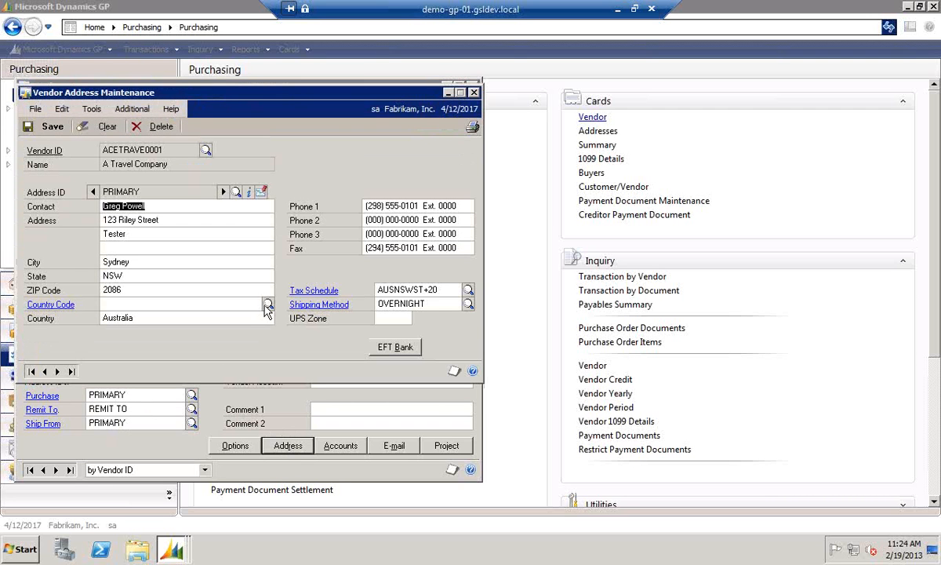
{"action": "left_click", "coordinate": [235, 191]}
{"action": "double_click", "coordinate": [164, 239]}
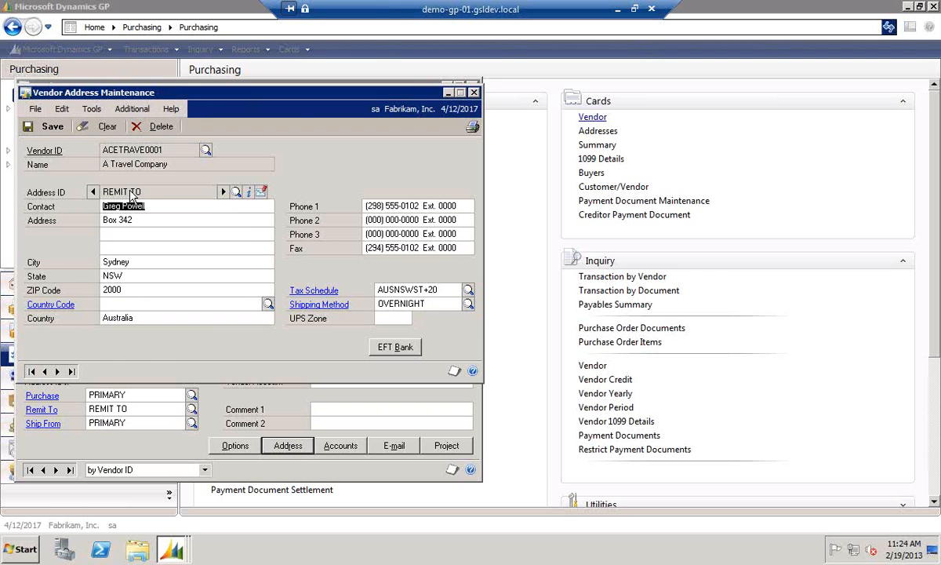
{"action": "left_click_drag", "start_coordinate": [164, 96], "coordinate": [389, 124]}
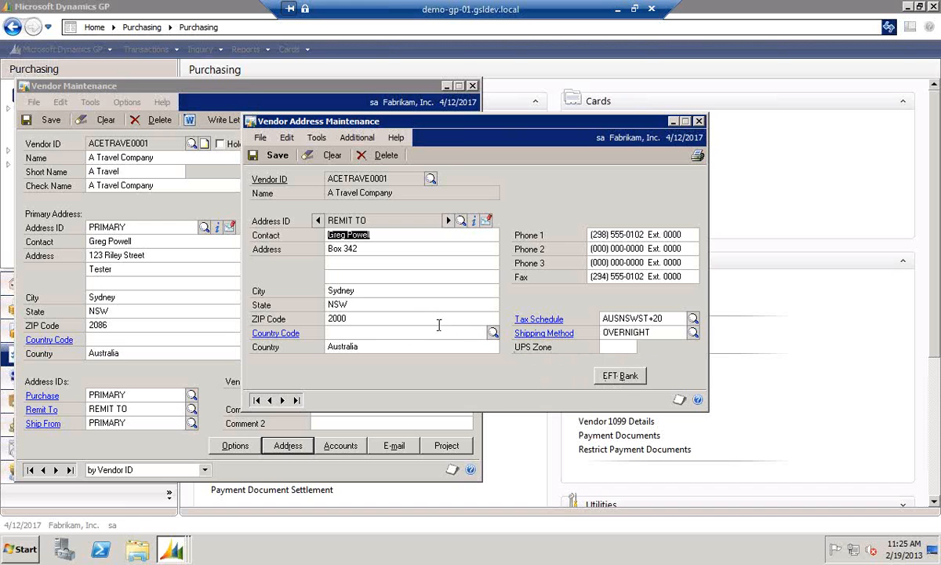
Open the REMIT TO address's EFT bank details and review the country and account type options, keeping United States and Checking
{"action": "left_click", "coordinate": [619, 376]}
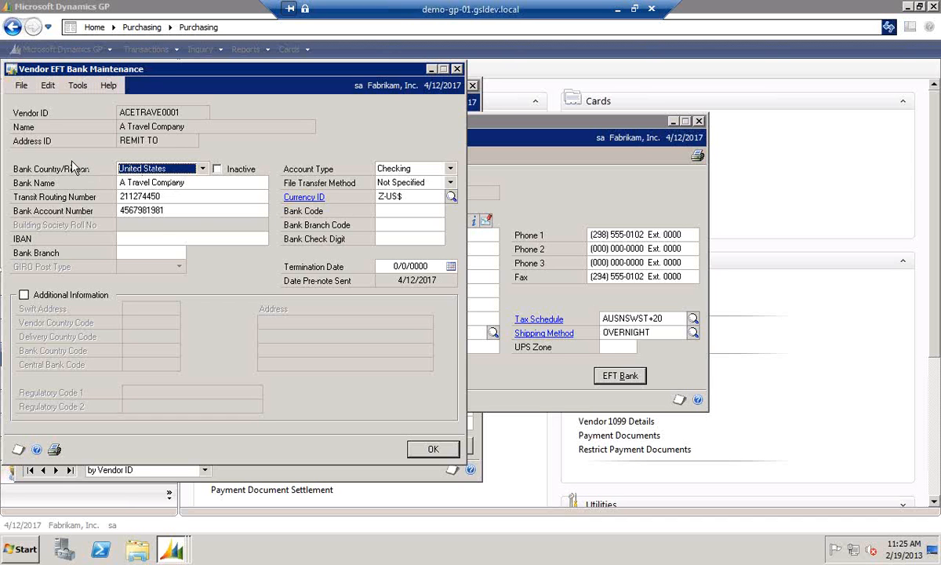
{"action": "left_click", "coordinate": [203, 168]}
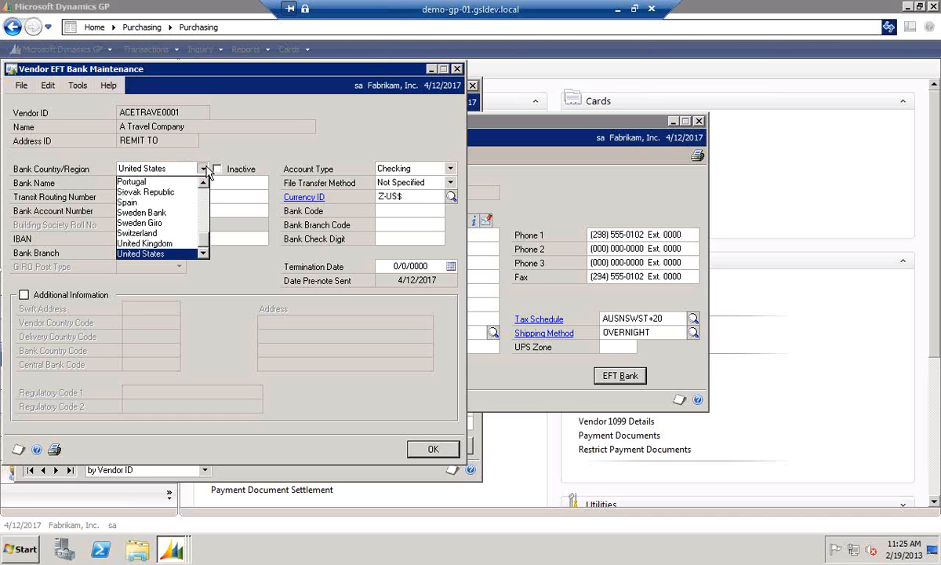
{"action": "left_click", "coordinate": [207, 167]}
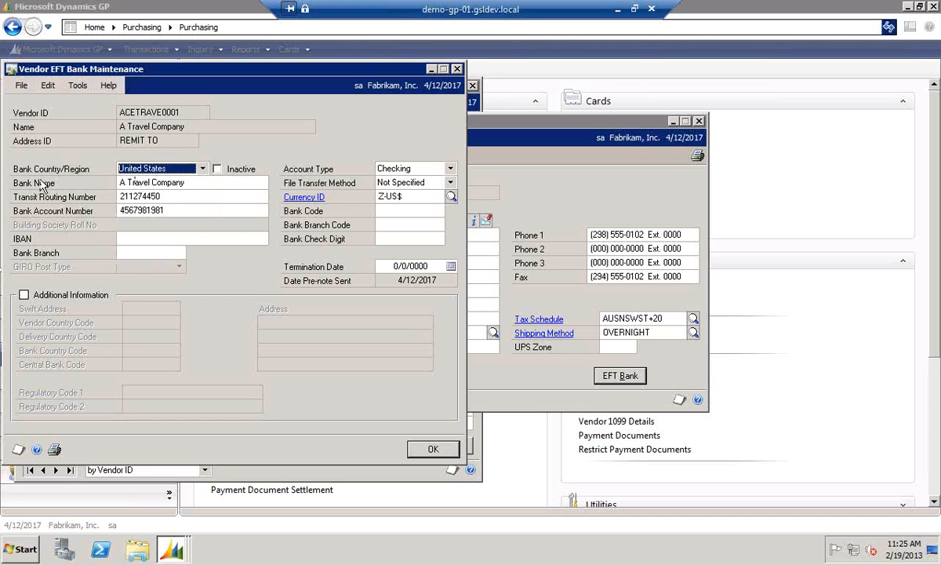
{"action": "left_click", "coordinate": [207, 182]}
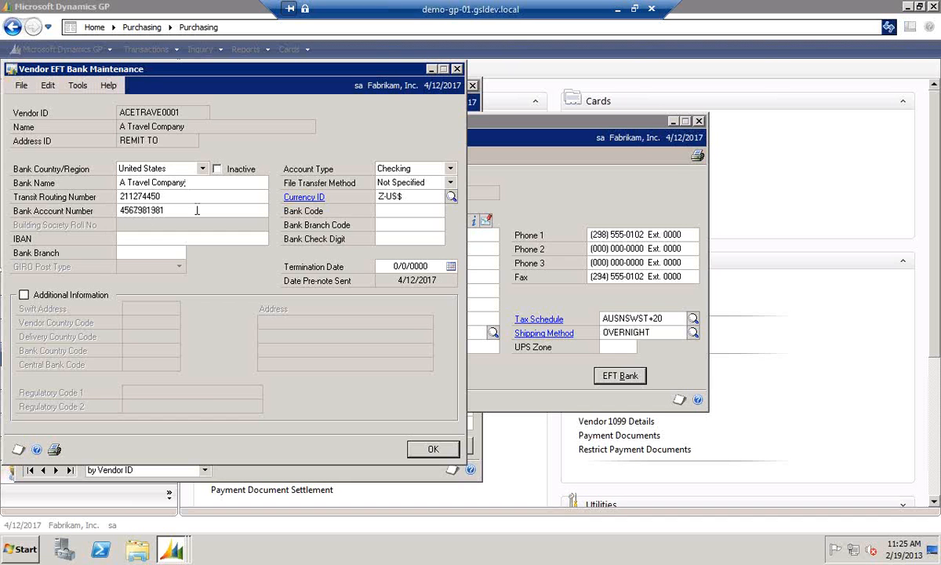
{"action": "left_click", "coordinate": [451, 169]}
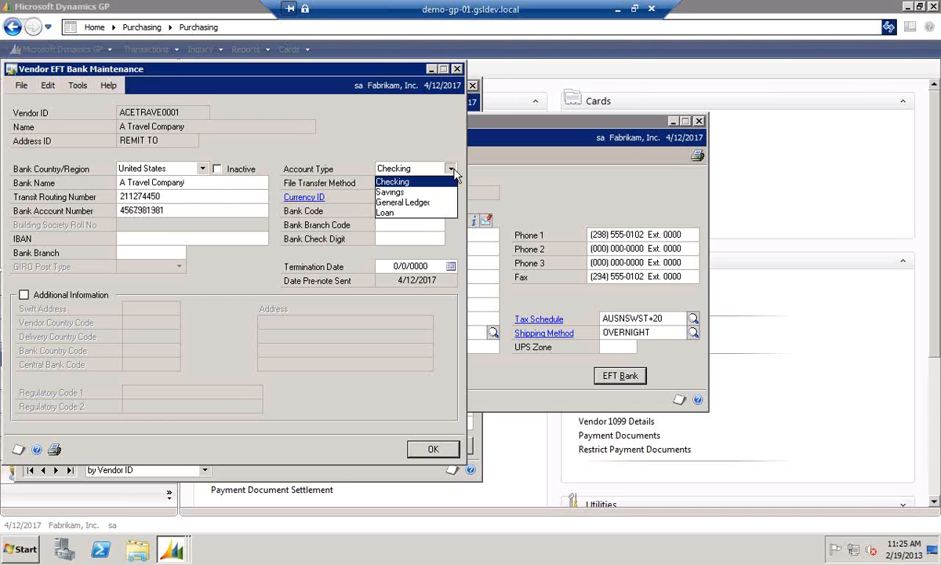
{"action": "left_click", "coordinate": [380, 181]}
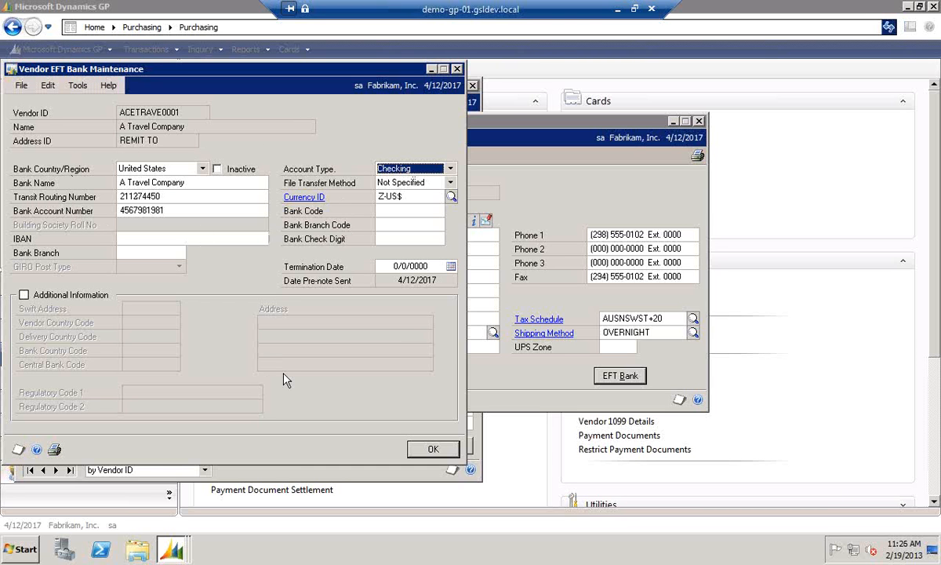
Accept the vendor's EFT bank details, save the REMIT TO address and the vendor record, and close the vendor card
{"action": "left_click", "coordinate": [430, 452]}
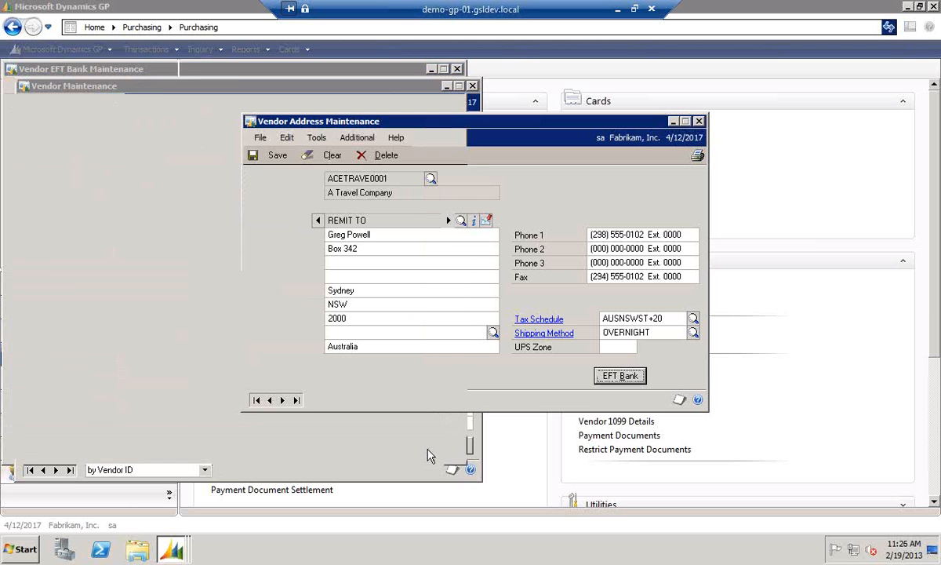
{"action": "left_click", "coordinate": [273, 156]}
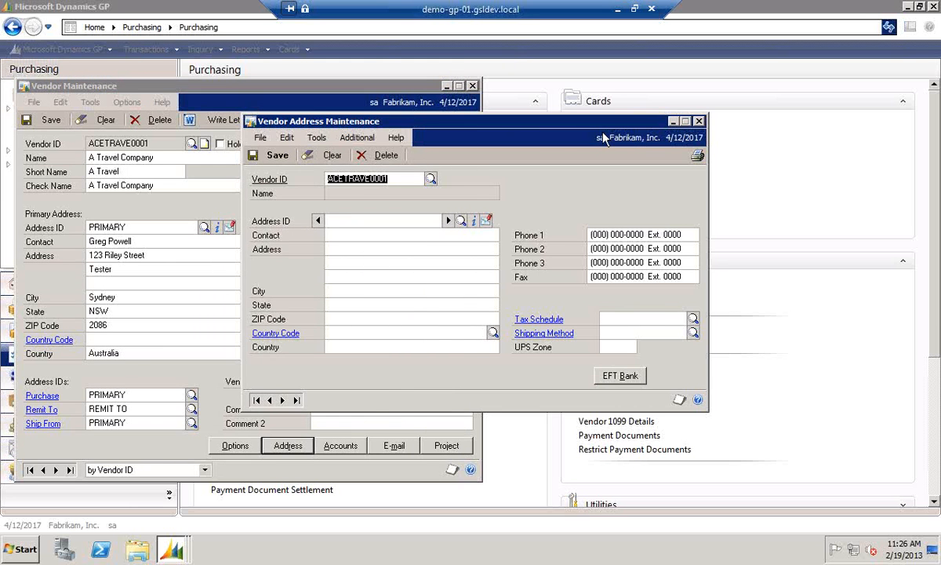
{"action": "left_click", "coordinate": [49, 119]}
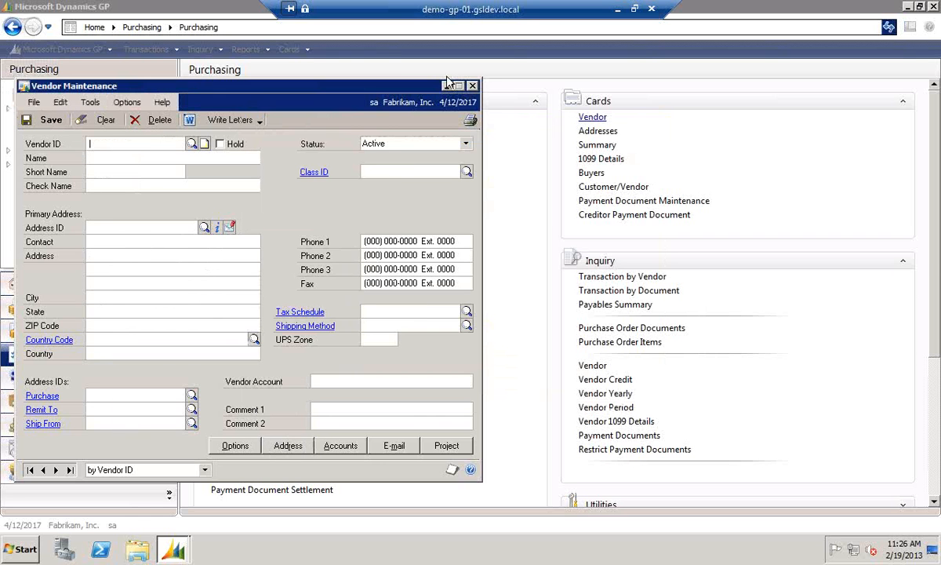
{"action": "left_click", "coordinate": [472, 86]}
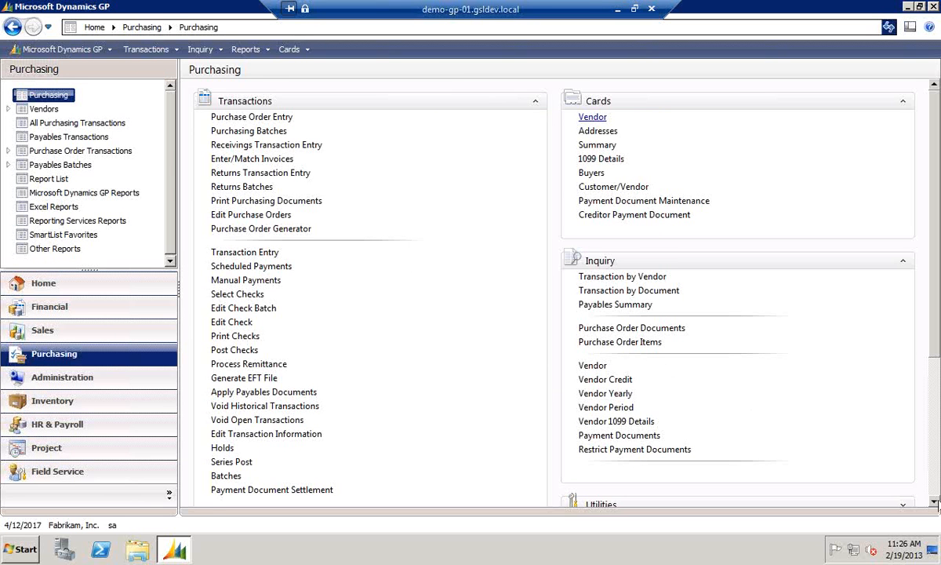
Open Payables Batch Entry in Purchasing and start a new batch with the ID EFT PAYMENTS
{"action": "scroll", "coordinate": [560, 291], "scroll_direction": "down", "scroll_amount": 5}
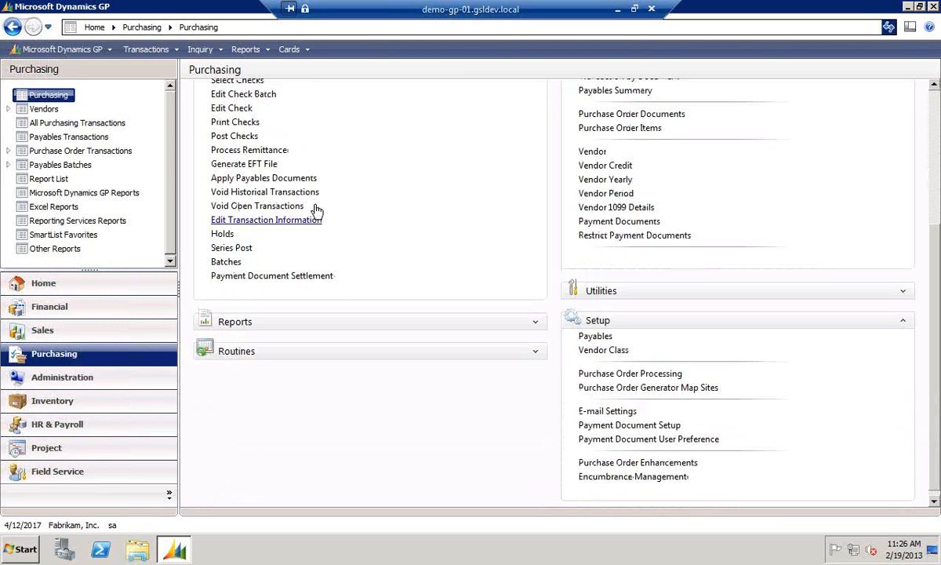
{"action": "left_click", "coordinate": [227, 263]}
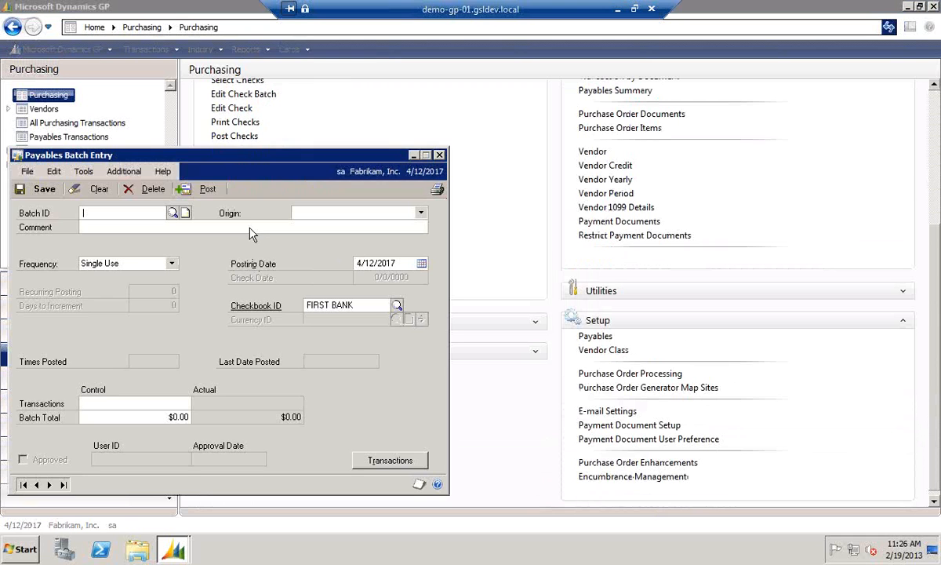
{"action": "left_click_drag", "start_coordinate": [227, 159], "coordinate": [476, 154]}
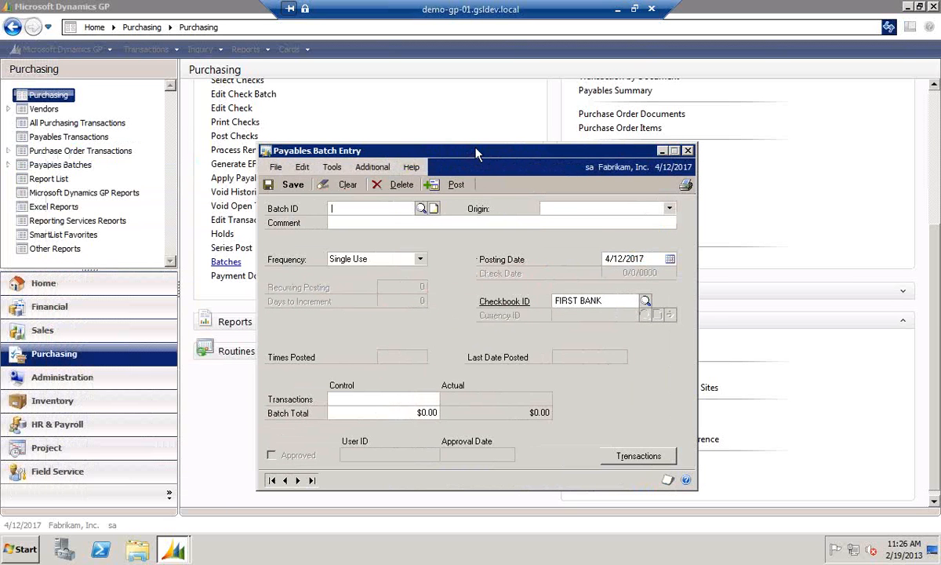
{"action": "type", "text": "E"}
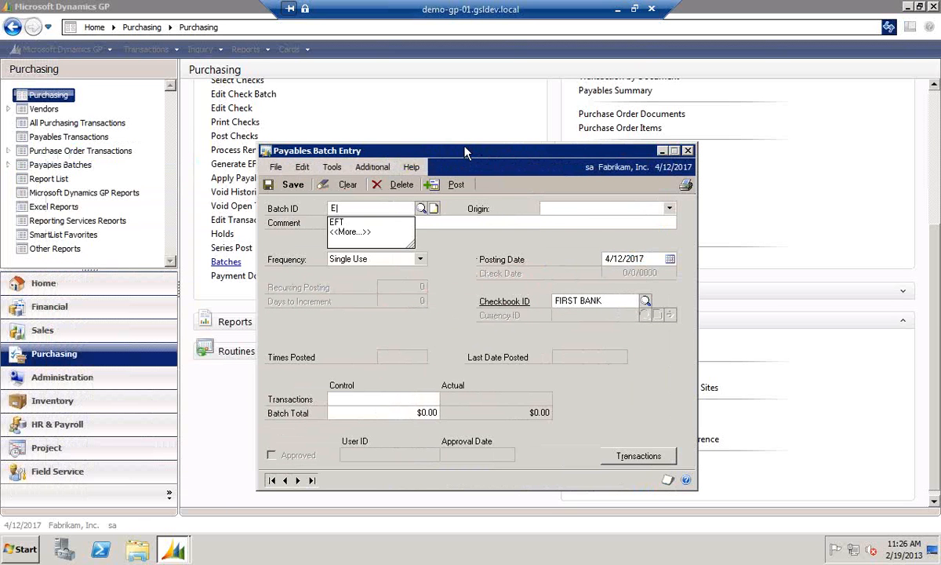
{"action": "type", "text": "FT PAYMENTS"}
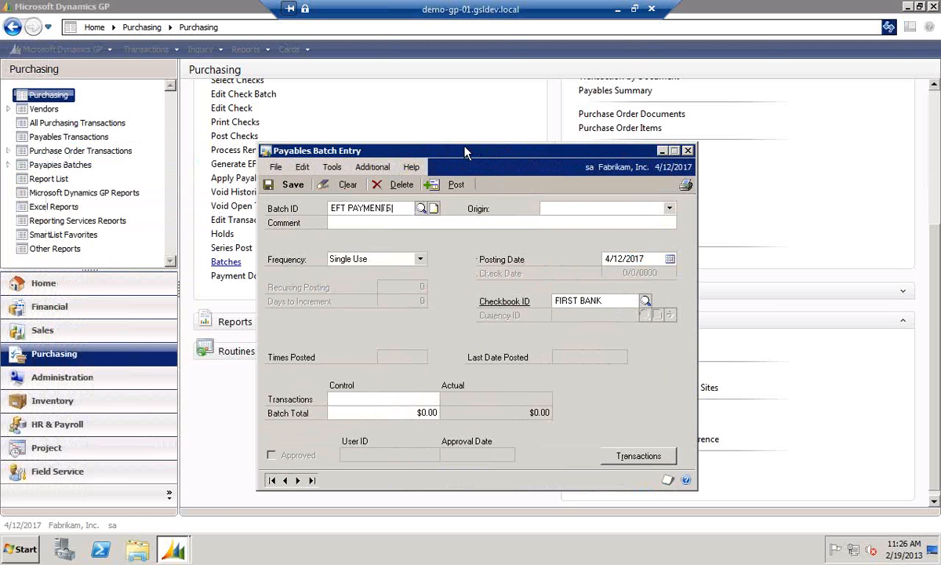
{"action": "key", "text": "Tab"}
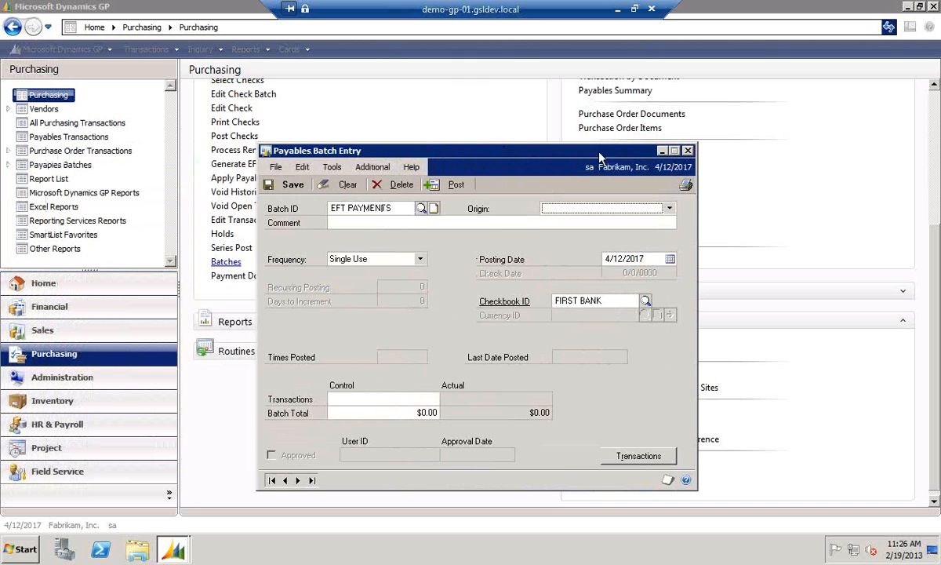
Set the batch origin to Computer Check, the payment method to EFT and the checkbook to FIRST BANK
{"action": "left_click", "coordinate": [658, 210]}
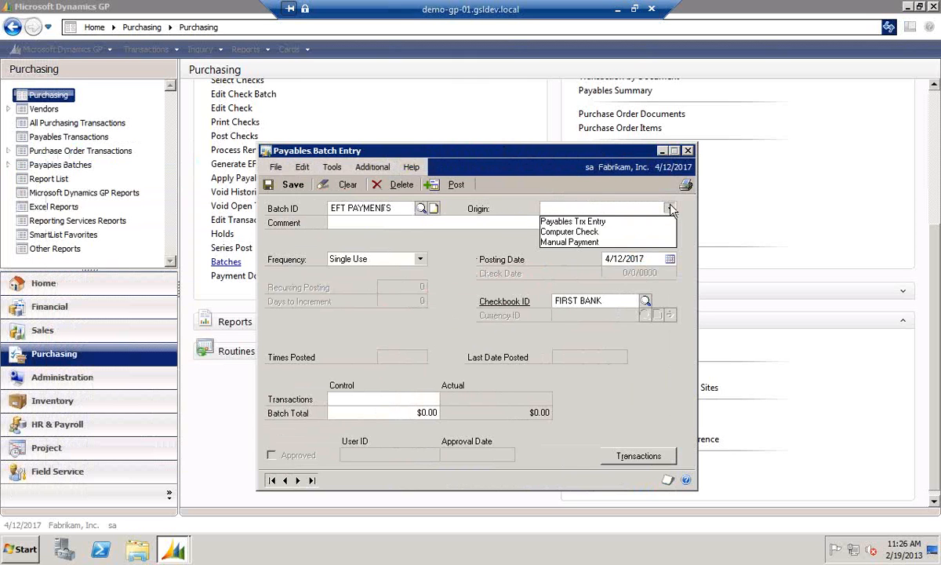
{"action": "left_click", "coordinate": [564, 232]}
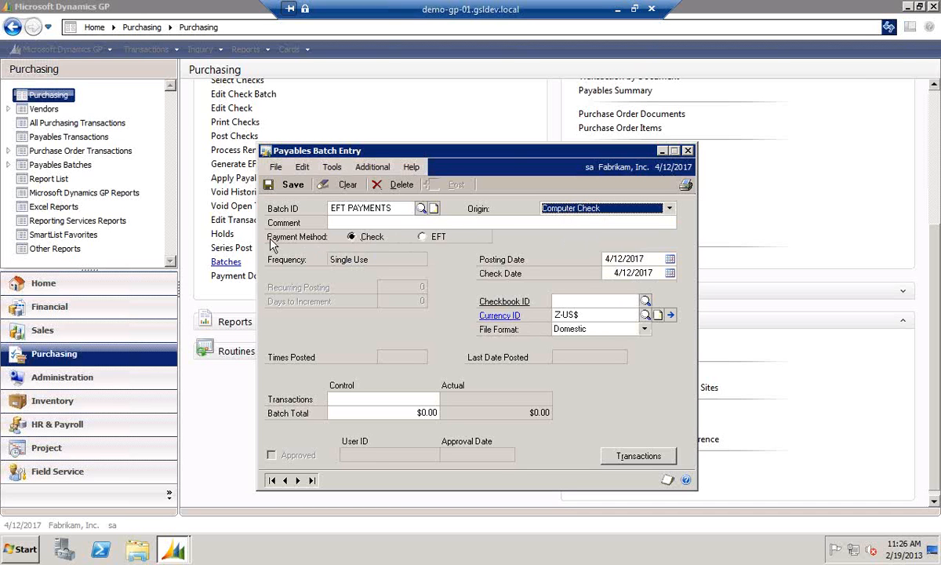
{"action": "left_click", "coordinate": [422, 237]}
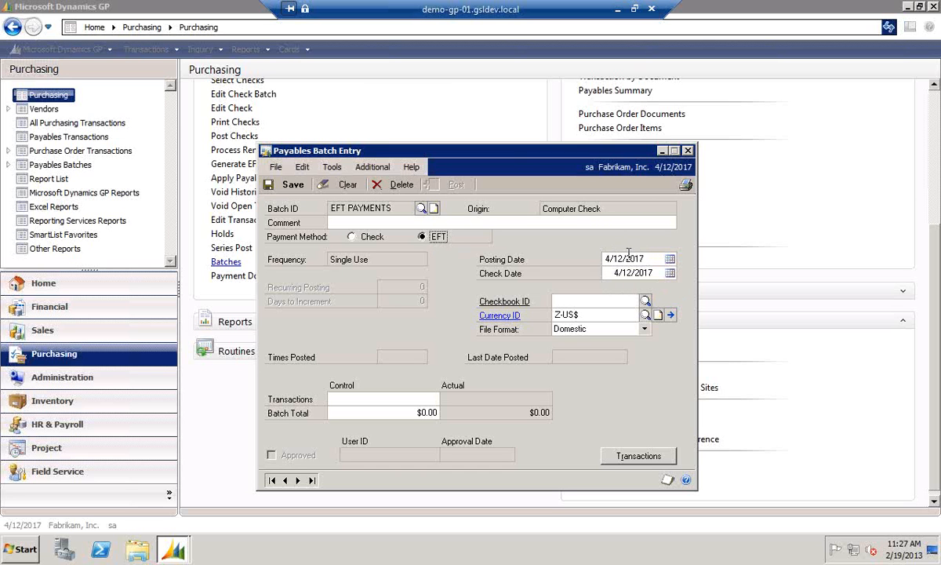
{"action": "left_click", "coordinate": [645, 301]}
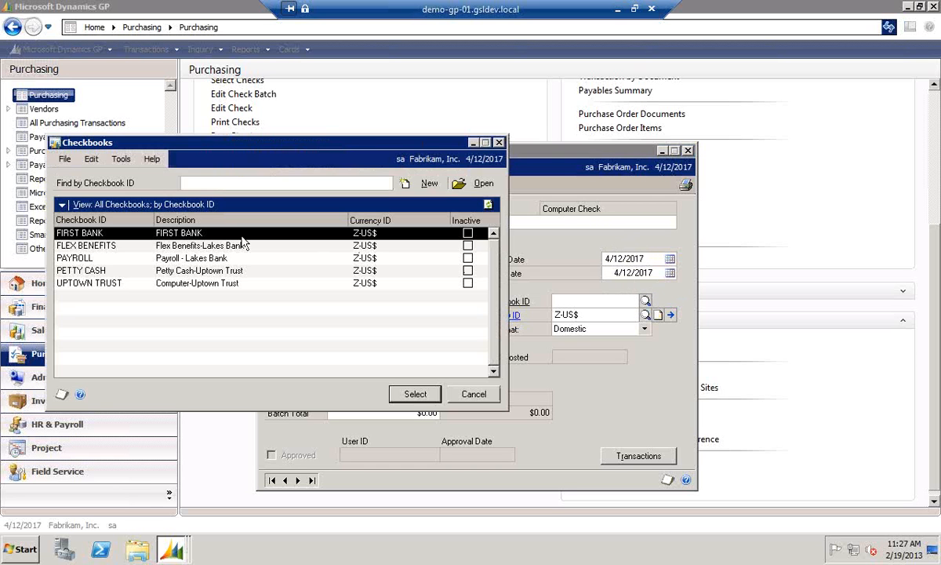
{"action": "double_click", "coordinate": [200, 230]}
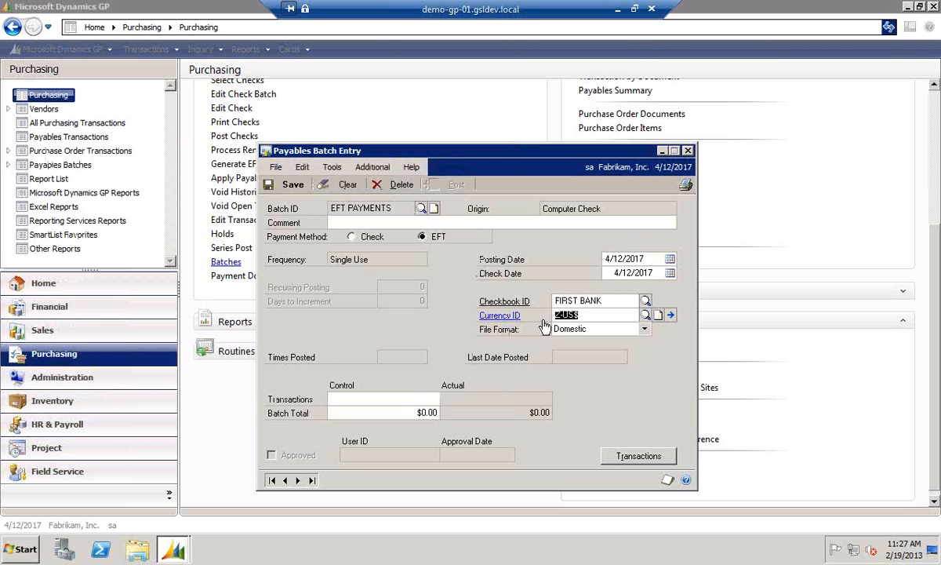
Go to Select Payables Checks for the EFT PAYMENTS batch and build the batch for all vendors
{"action": "left_click", "coordinate": [623, 459]}
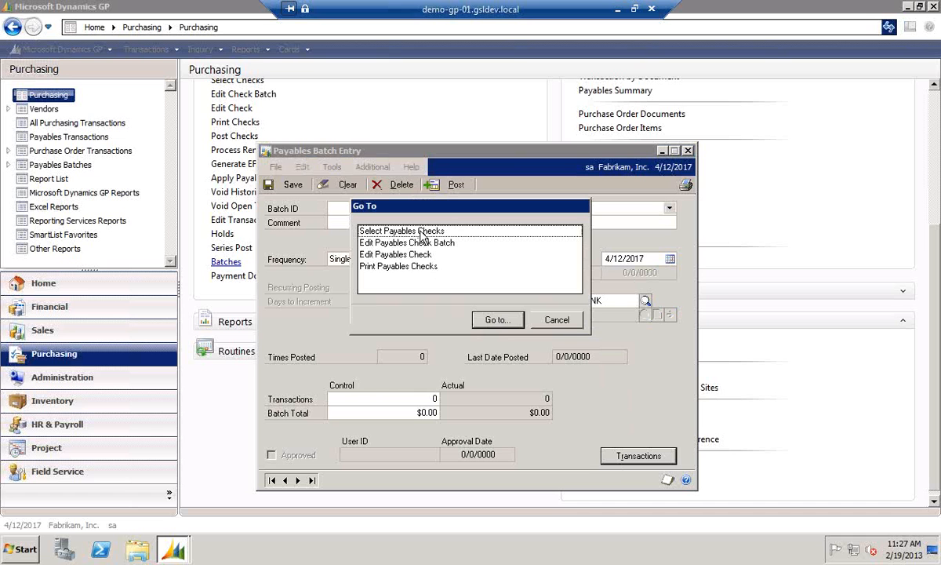
{"action": "left_click", "coordinate": [497, 320]}
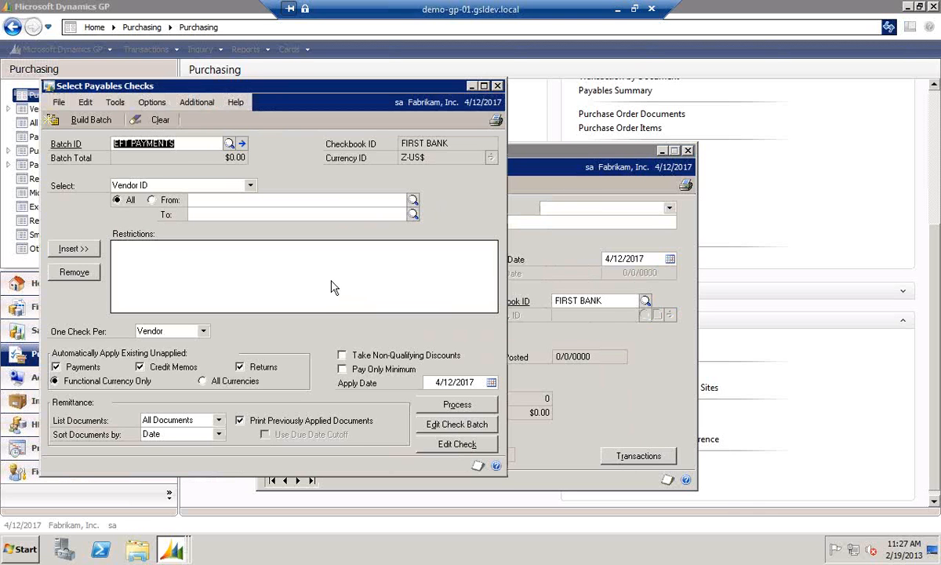
{"action": "left_click", "coordinate": [93, 122]}
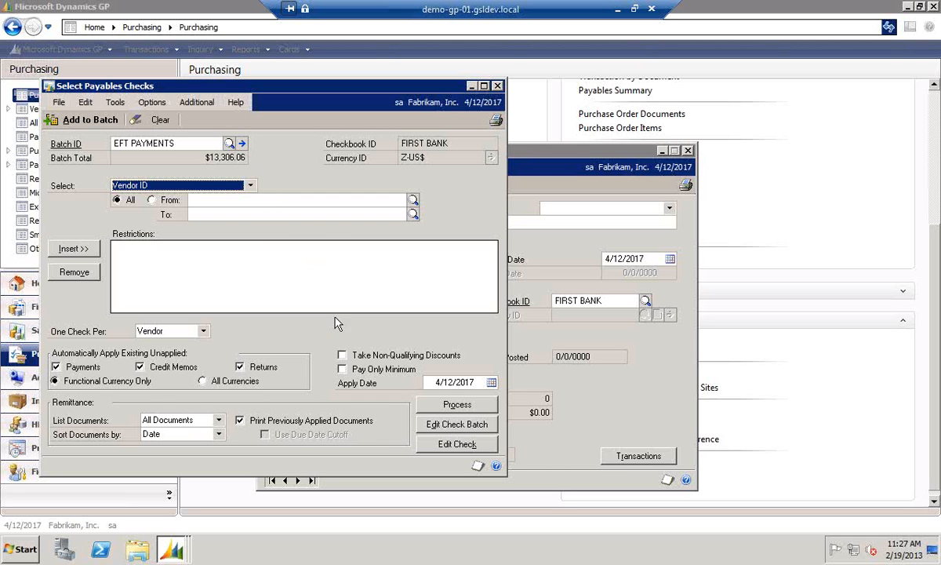
Edit the check batch to exclude ACETRAVE0001's five vouchers due 5/12/2017 and those due 2/27/2014 and 1/17/2014 from payment
{"action": "left_click", "coordinate": [454, 426]}
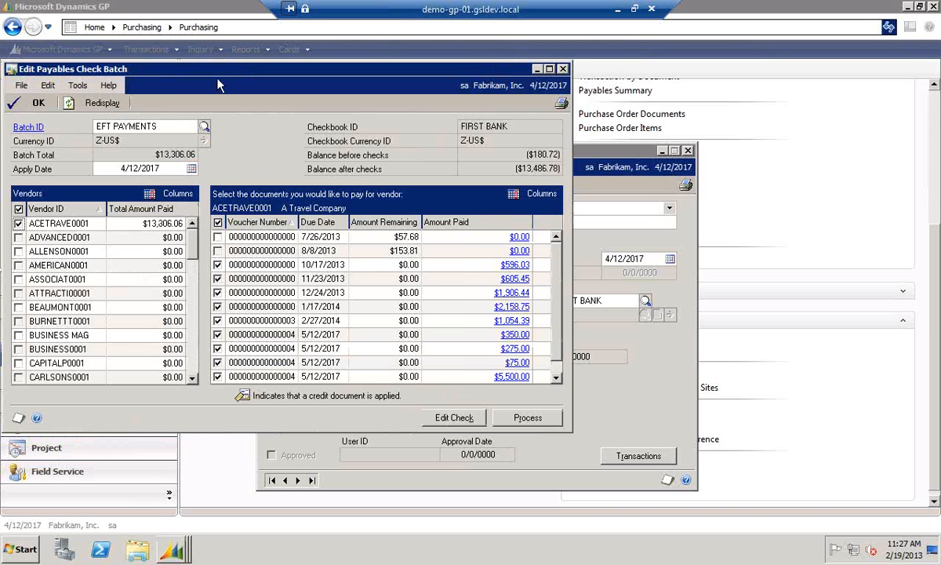
{"action": "left_click_drag", "start_coordinate": [236, 72], "coordinate": [403, 83]}
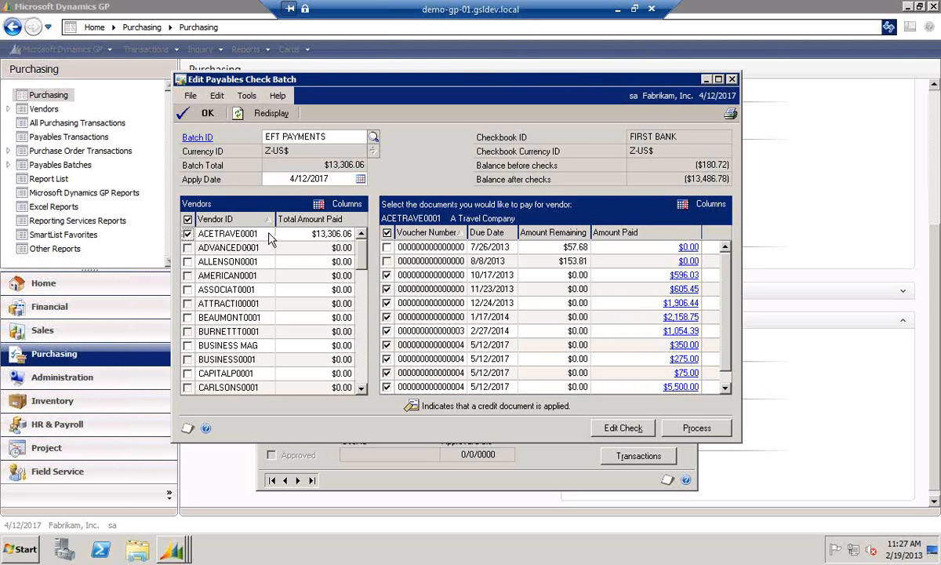
{"action": "left_click", "coordinate": [726, 388]}
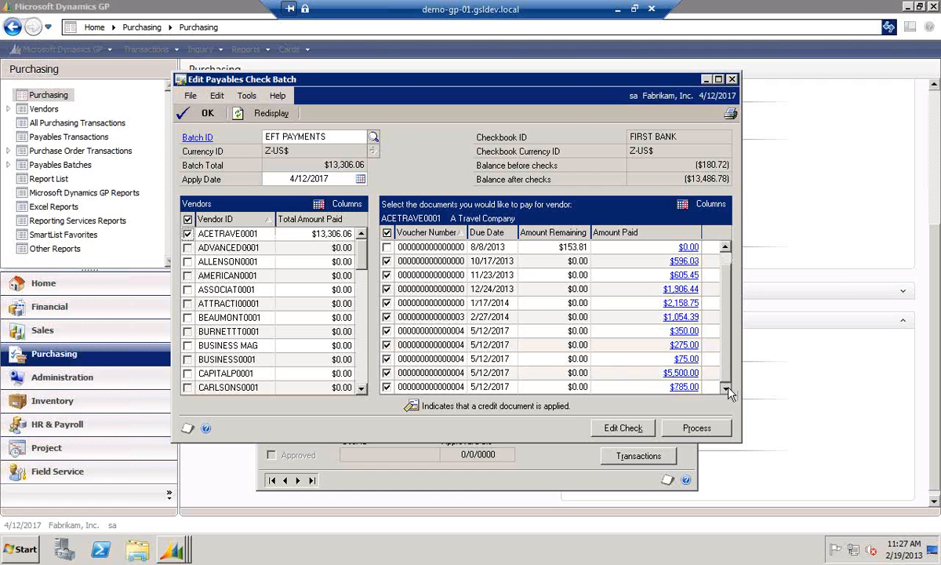
{"action": "left_click", "coordinate": [387, 386]}
{"action": "left_click", "coordinate": [388, 372]}
{"action": "left_click", "coordinate": [387, 358]}
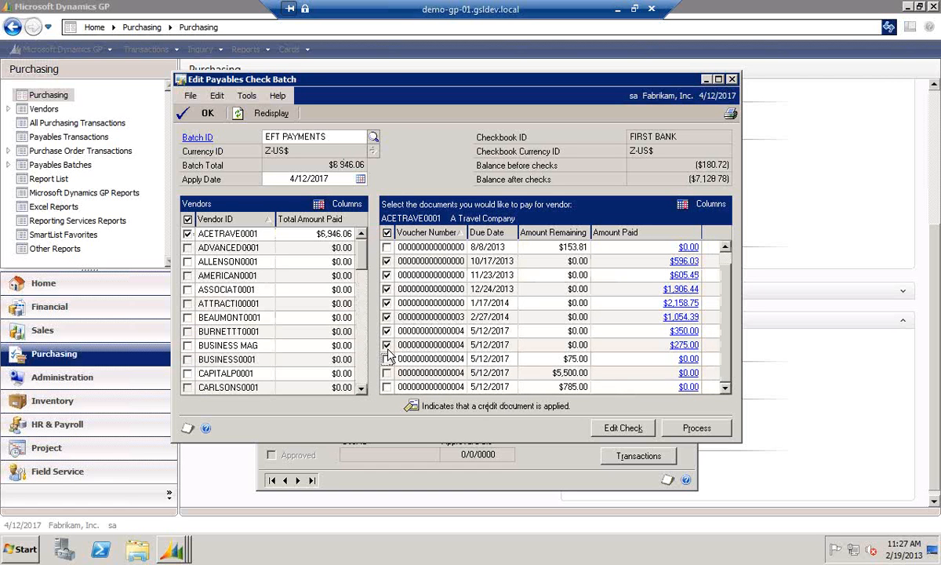
{"action": "left_click", "coordinate": [388, 345]}
{"action": "left_click", "coordinate": [388, 330]}
{"action": "left_click", "coordinate": [387, 316]}
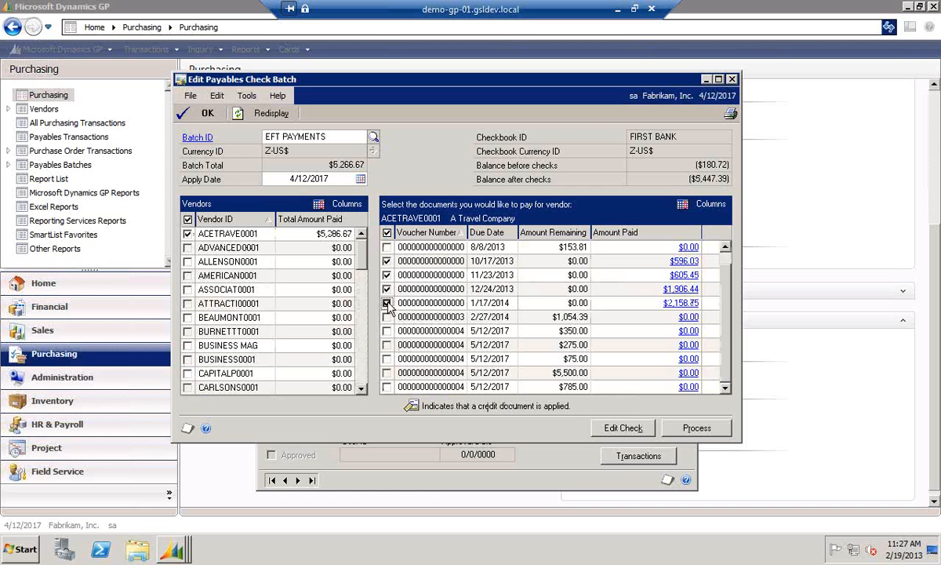
{"action": "left_click", "coordinate": [387, 303]}
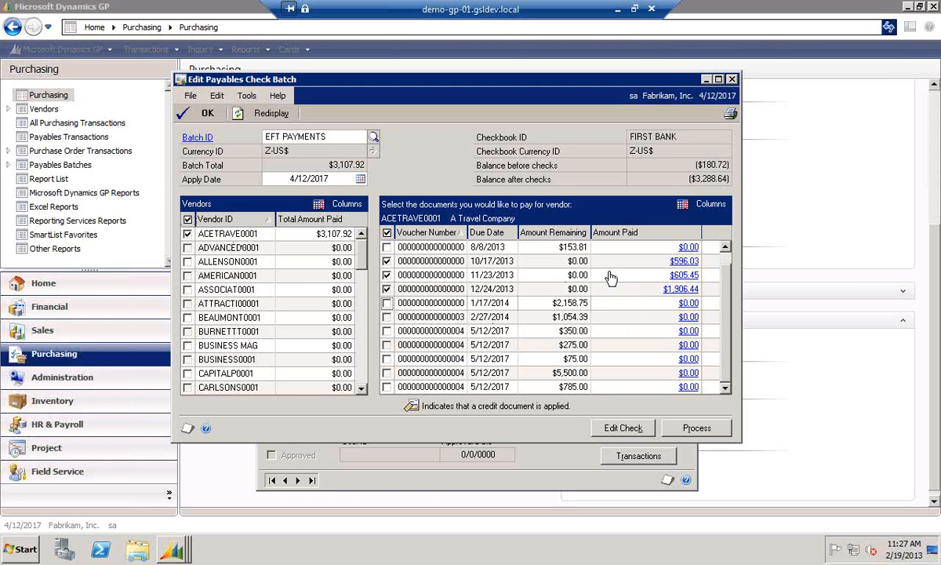
Process the edited EFT PAYMENTS batch, keeping 4/12/2017 as check and GL posting date, and skip the Computer Check Edit List report
{"action": "left_click", "coordinate": [698, 430]}
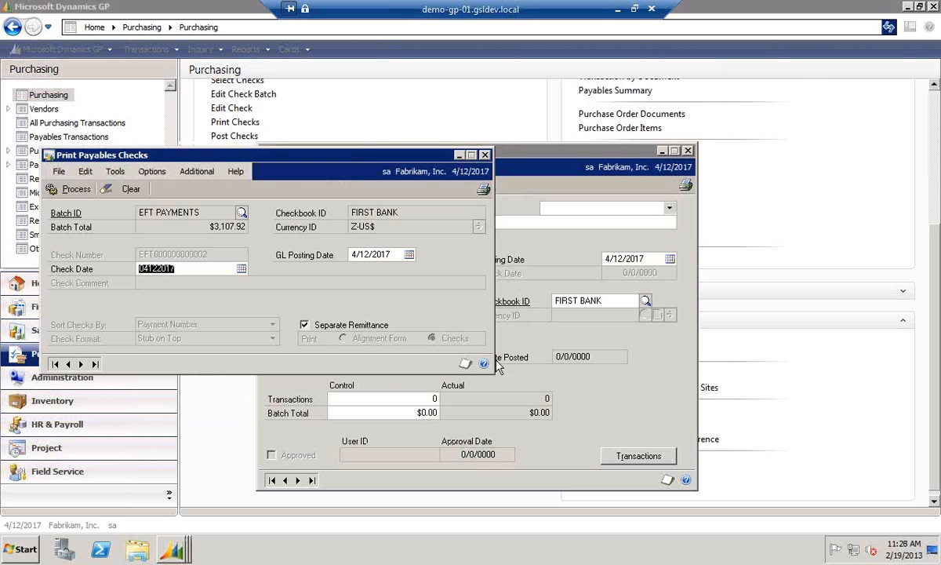
{"action": "left_click", "coordinate": [200, 268]}
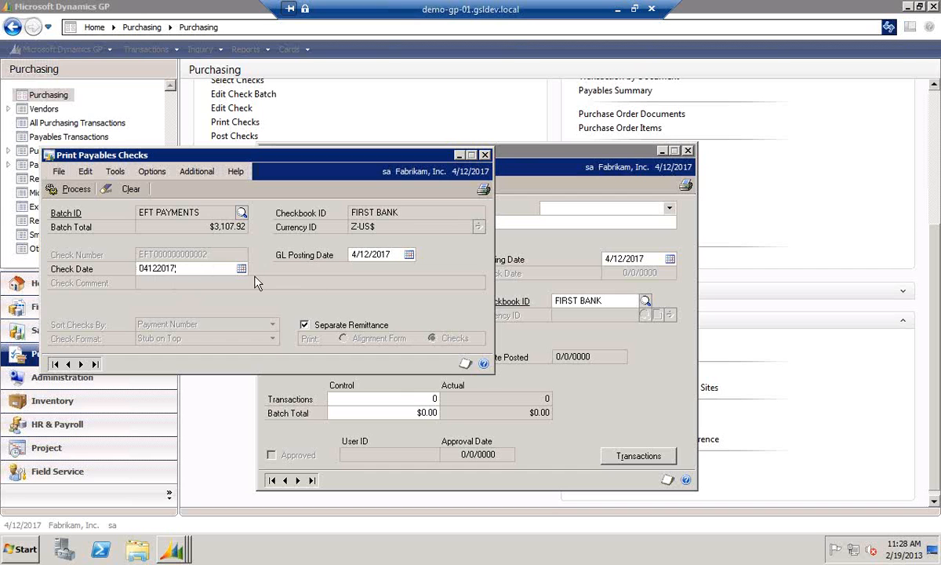
{"action": "left_click", "coordinate": [393, 254]}
{"action": "left_click", "coordinate": [396, 254]}
{"action": "left_click", "coordinate": [68, 190]}
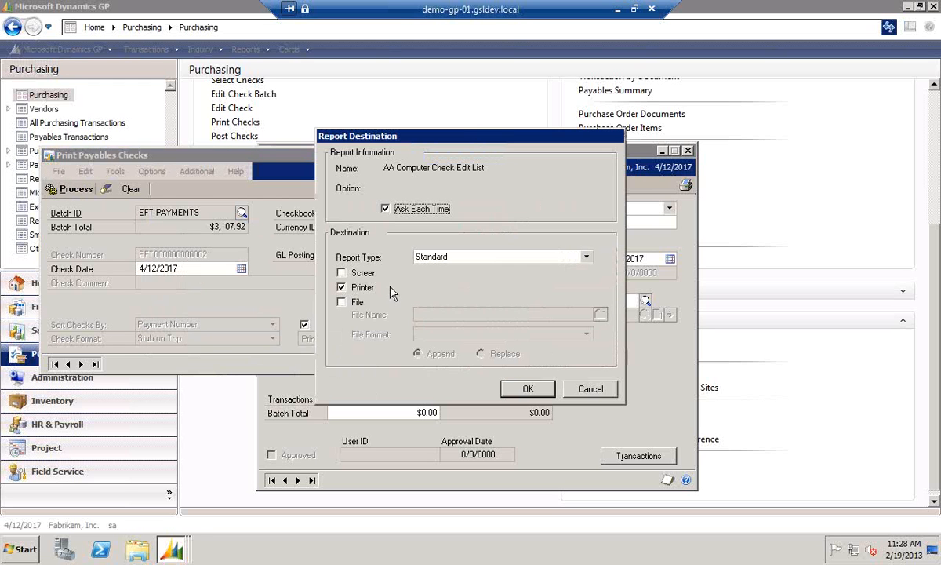
{"action": "left_click", "coordinate": [342, 287]}
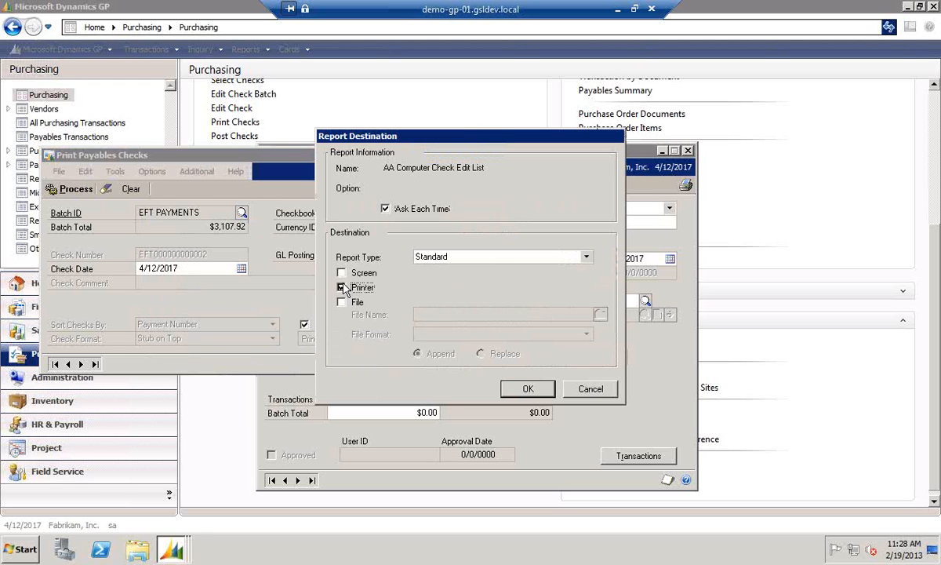
{"action": "left_click", "coordinate": [591, 389]}
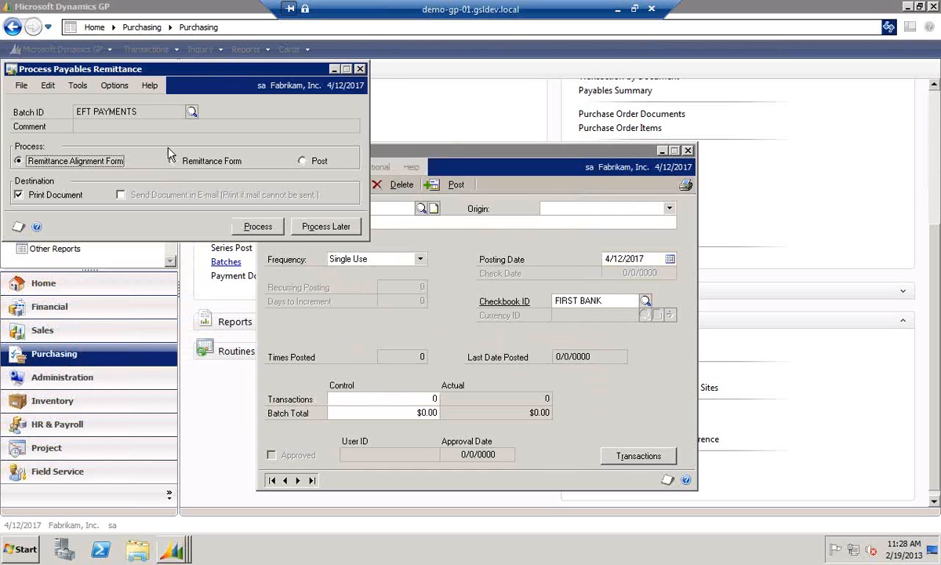
Process the batch's Remittance Form to the screen as a template report, and close the resulting Word document after viewing it
{"action": "left_click", "coordinate": [173, 161]}
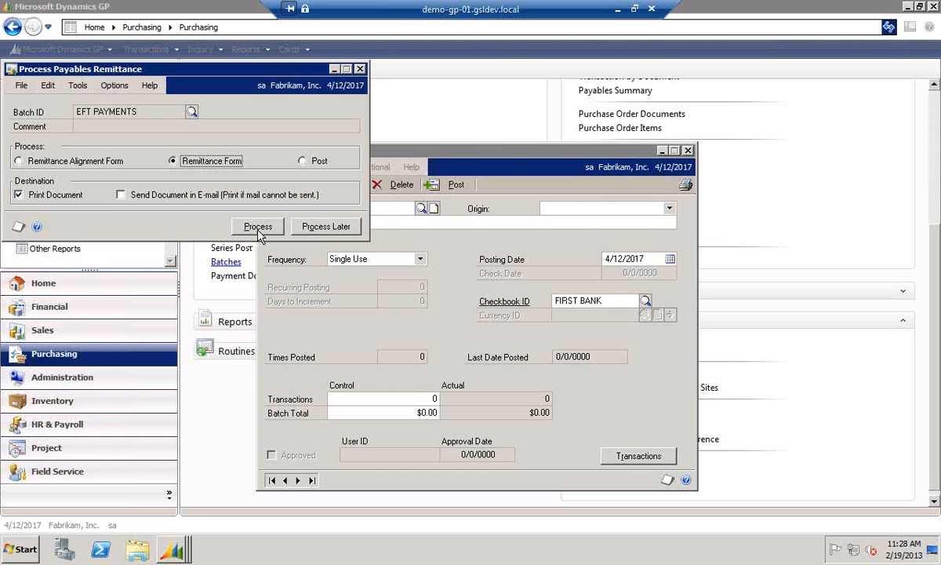
{"action": "left_click_drag", "start_coordinate": [163, 76], "coordinate": [328, 94]}
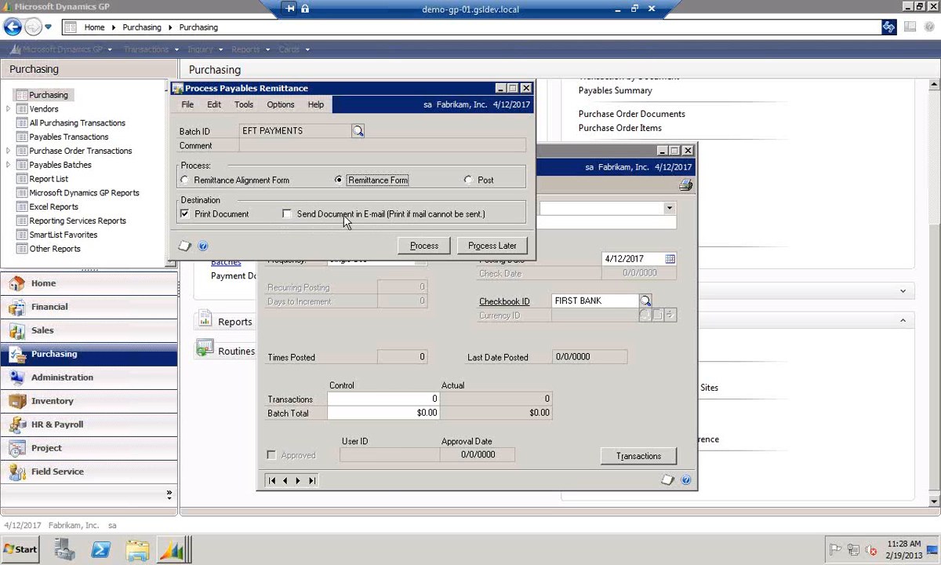
{"action": "left_click", "coordinate": [423, 246]}
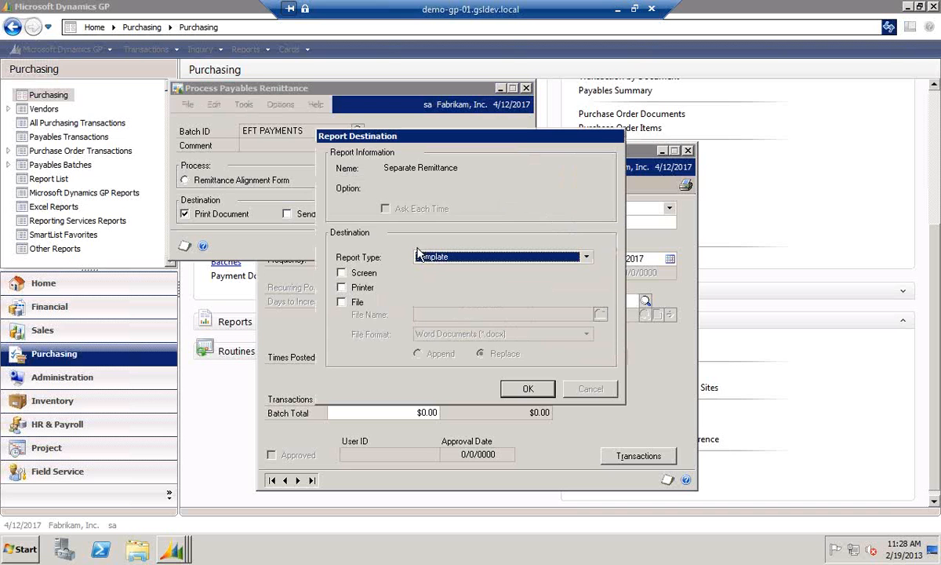
{"action": "left_click", "coordinate": [341, 272]}
{"action": "left_click", "coordinate": [527, 389]}
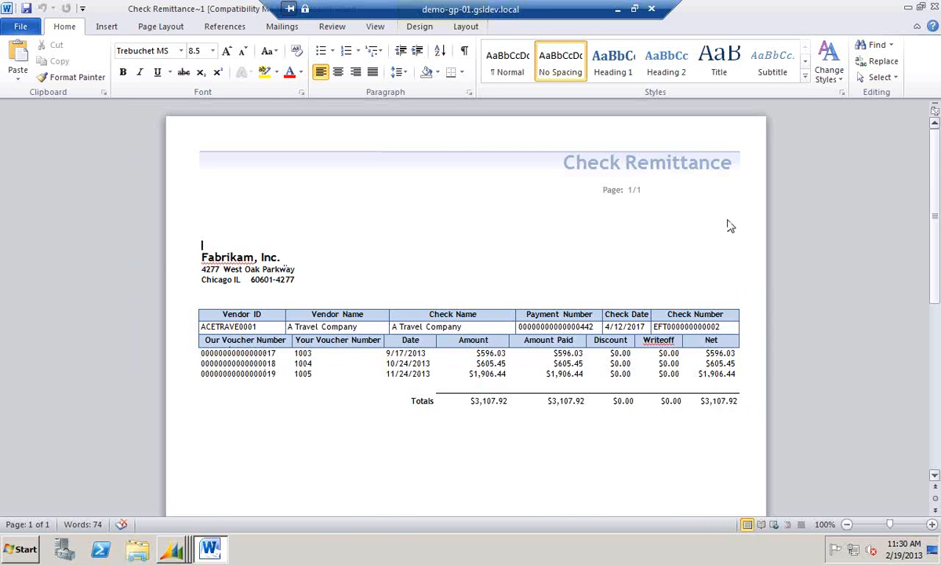
{"action": "left_click", "coordinate": [934, 7]}
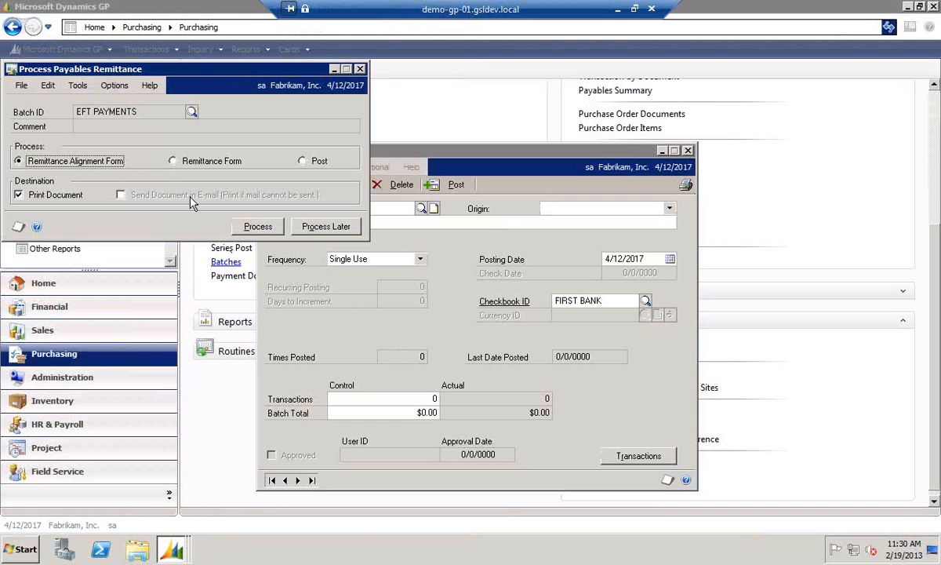
Post the EFT PAYMENTS batch from the remittance window, skipping the Computer Check Posting Journal and the distribution detail and summary reports
{"action": "left_click", "coordinate": [302, 161]}
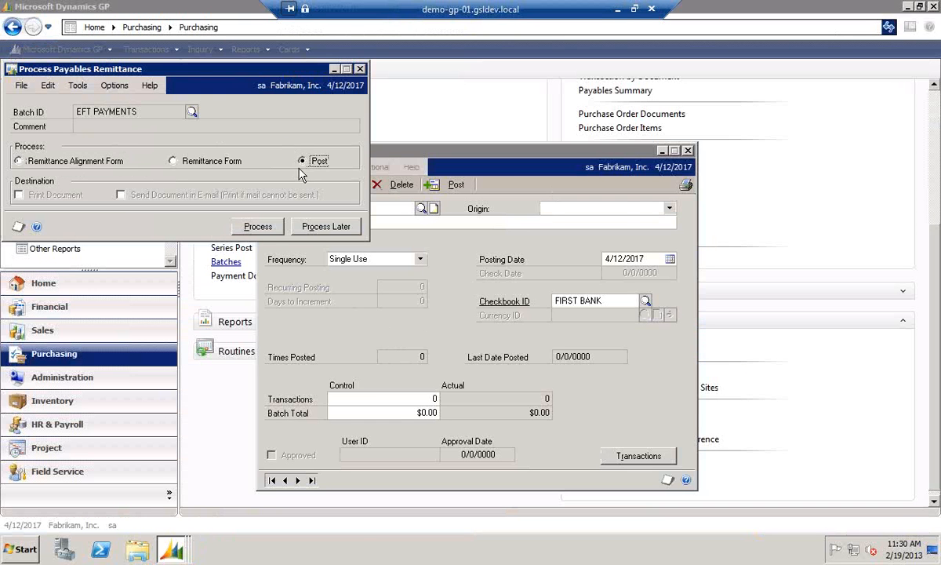
{"action": "left_click", "coordinate": [262, 227]}
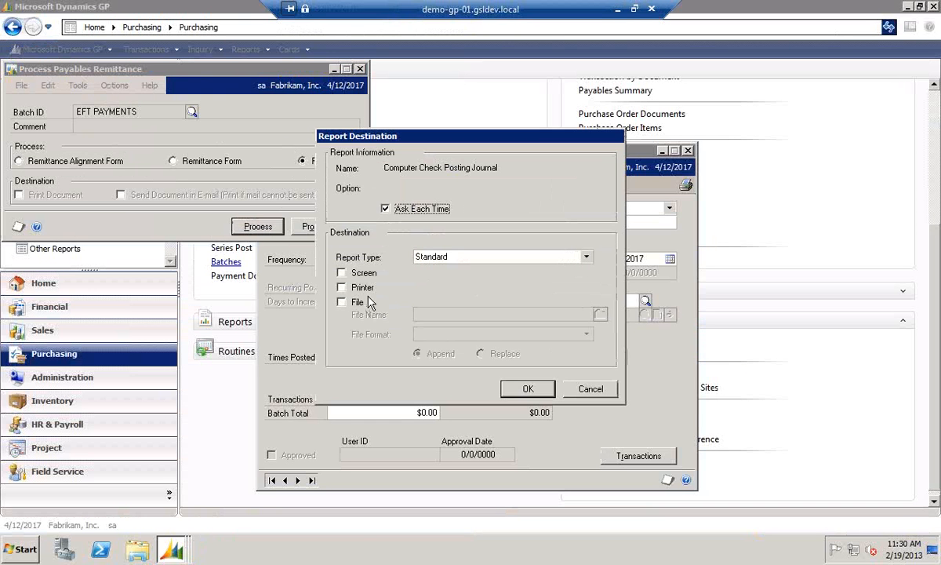
{"action": "left_click", "coordinate": [593, 393]}
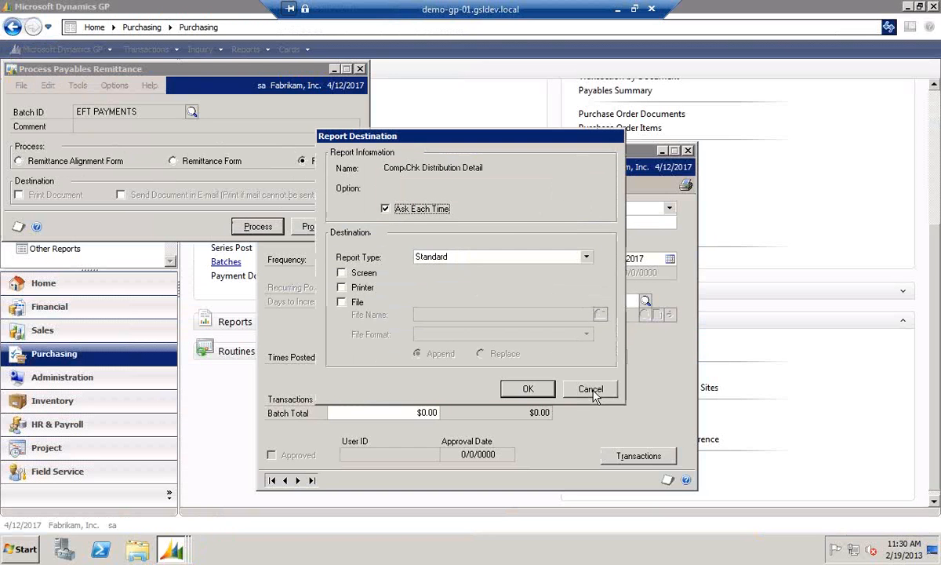
{"action": "left_click", "coordinate": [590, 390]}
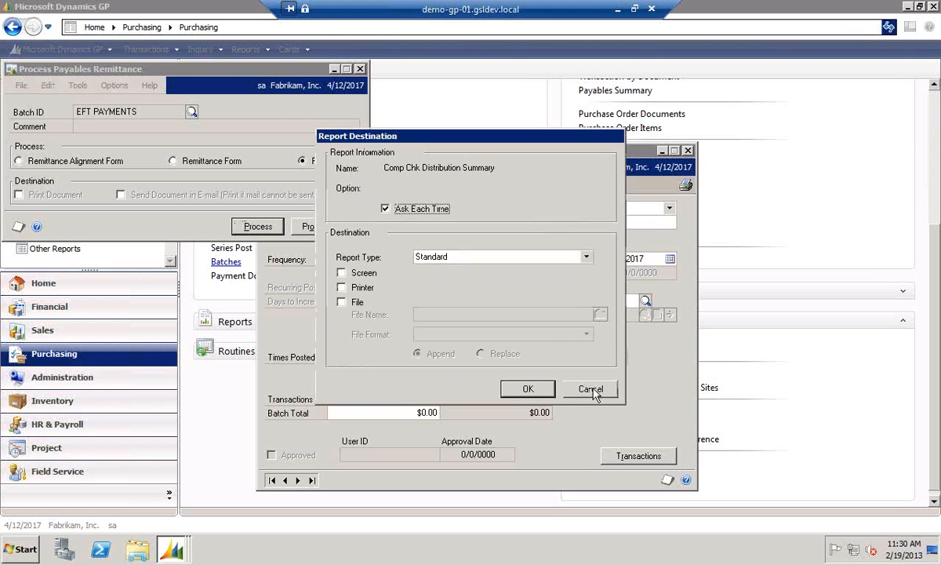
{"action": "left_click", "coordinate": [590, 390]}
{"action": "left_click", "coordinate": [594, 392]}
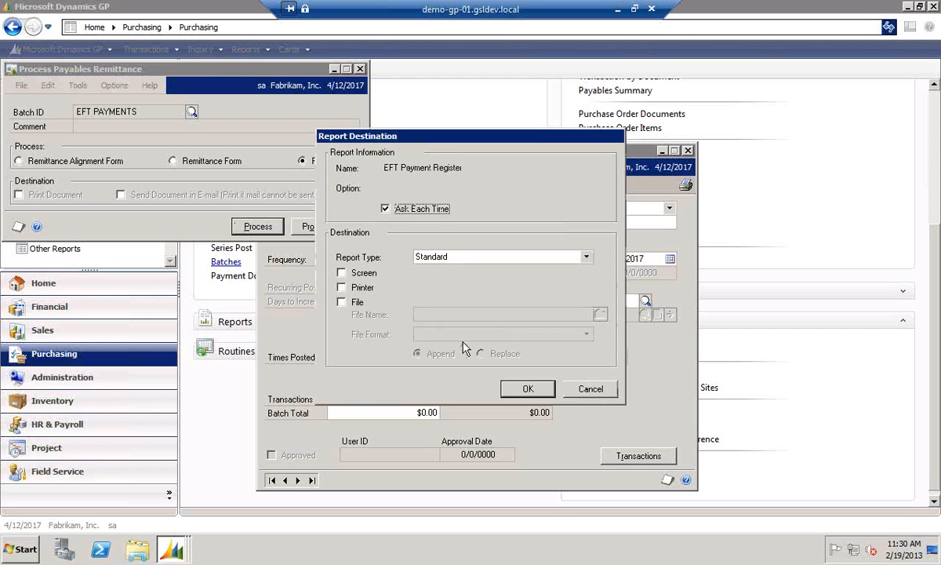
Print the EFT Payment Register to the screen, view its full width, and close the report and the Payables Batch Entry window
{"action": "left_click", "coordinate": [341, 272]}
{"action": "left_click", "coordinate": [538, 391]}
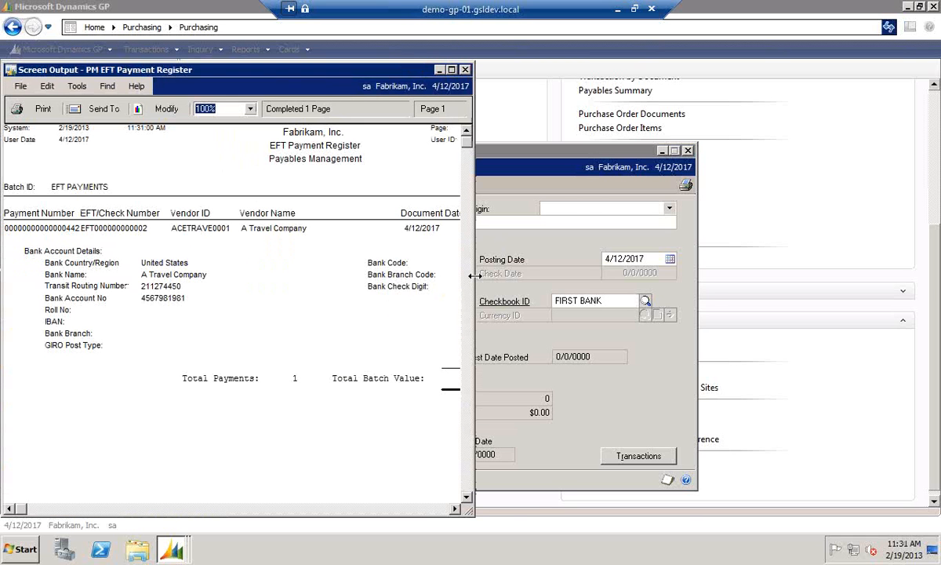
{"action": "left_click_drag", "start_coordinate": [474, 277], "coordinate": [709, 276]}
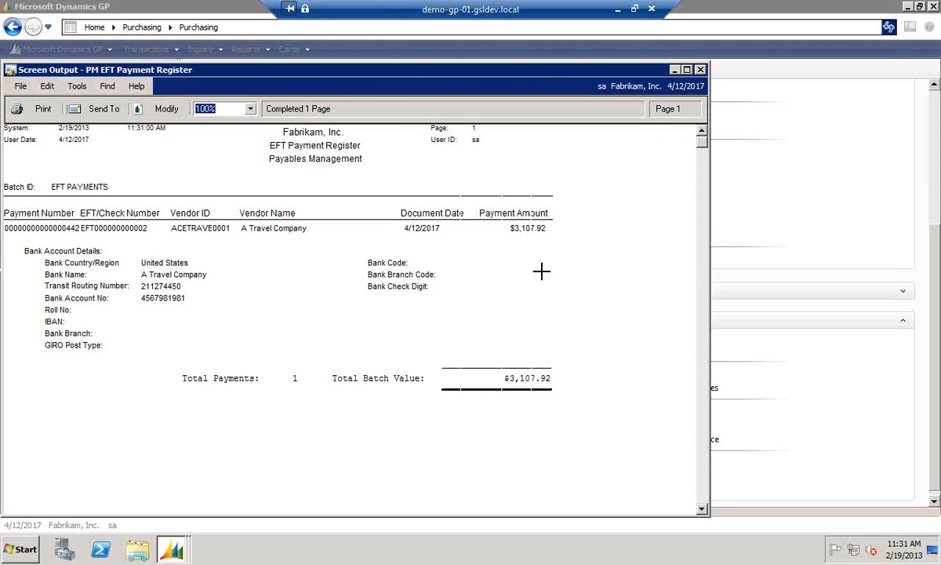
{"action": "left_click", "coordinate": [700, 69]}
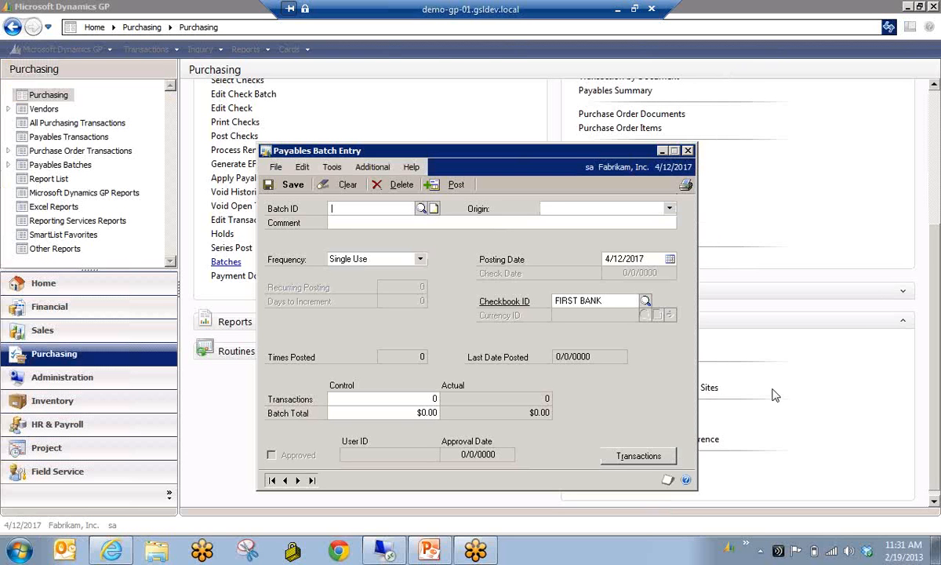
{"action": "left_click", "coordinate": [689, 149]}
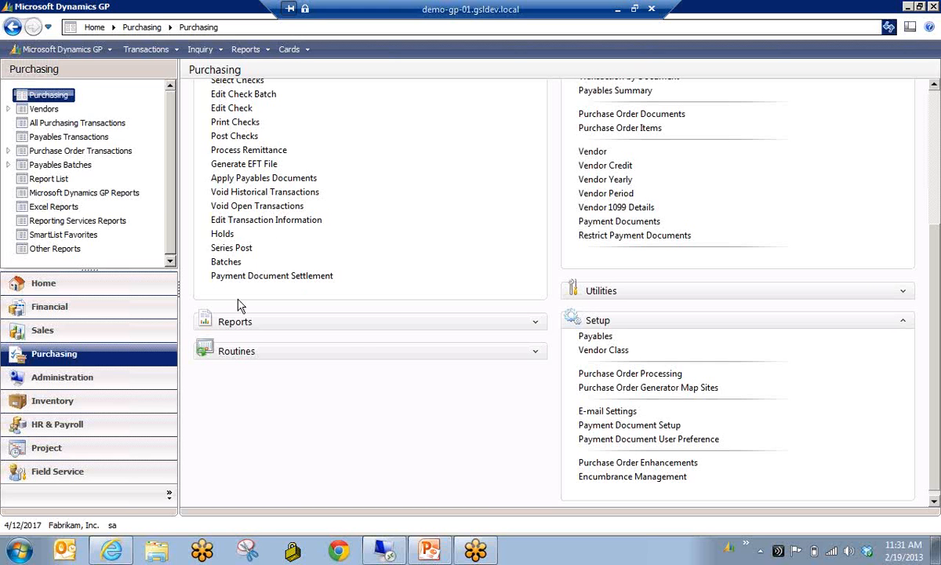
Generate the Purchasing EFT file for the FIRST BANK checkbook from the EFT PAYMENTS batch with transmission date 4/12/2017, and close the Generate EFT Files window
{"action": "left_click", "coordinate": [224, 164]}
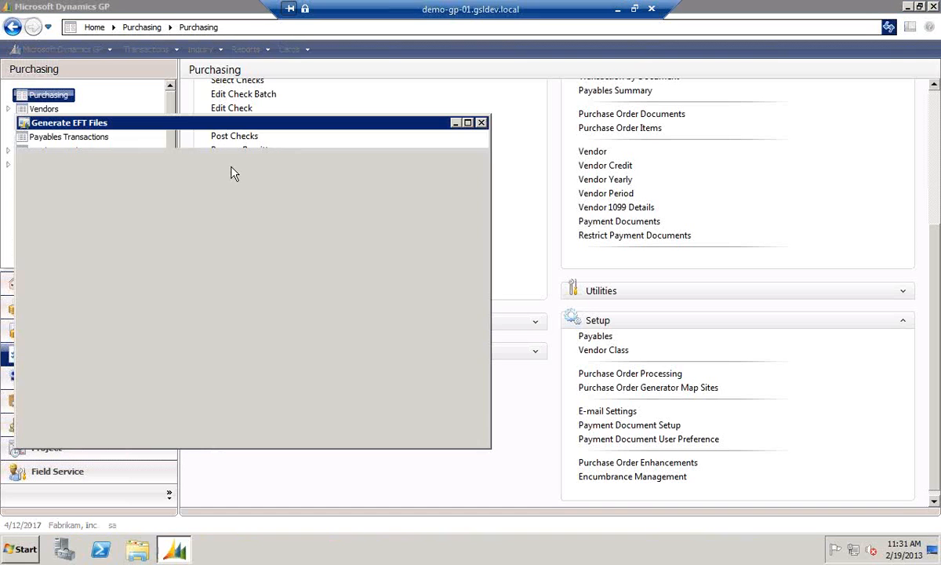
{"action": "left_click_drag", "start_coordinate": [220, 122], "coordinate": [421, 103]}
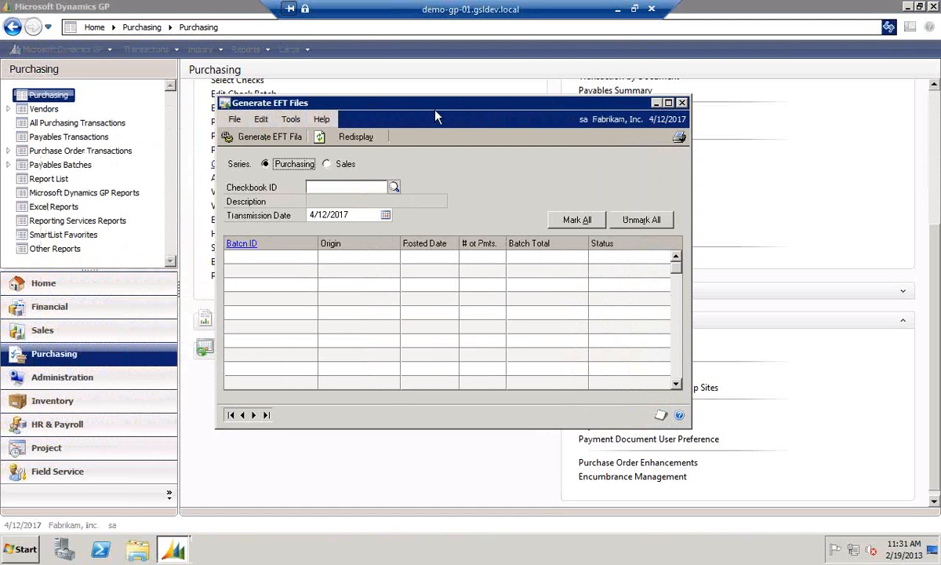
{"action": "left_click", "coordinate": [395, 186]}
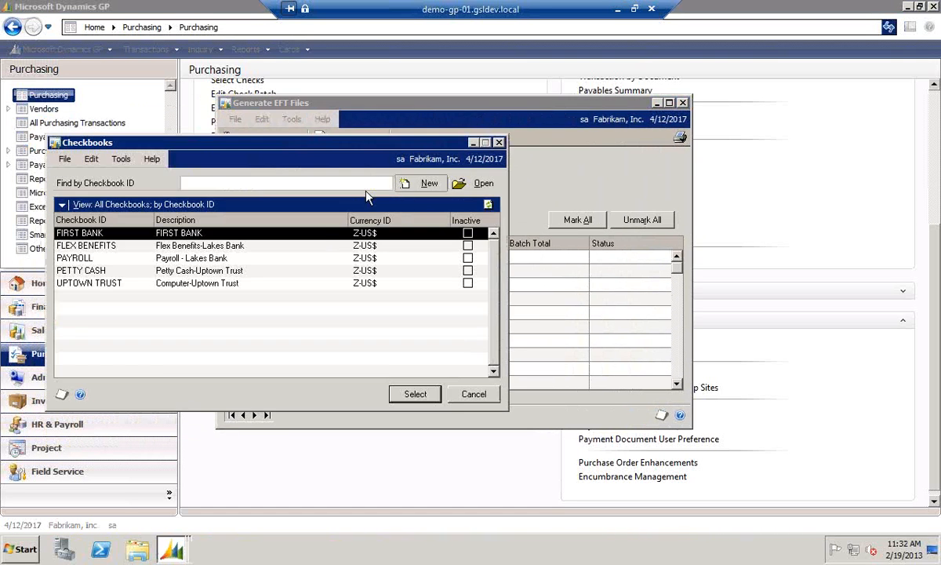
{"action": "double_click", "coordinate": [186, 235]}
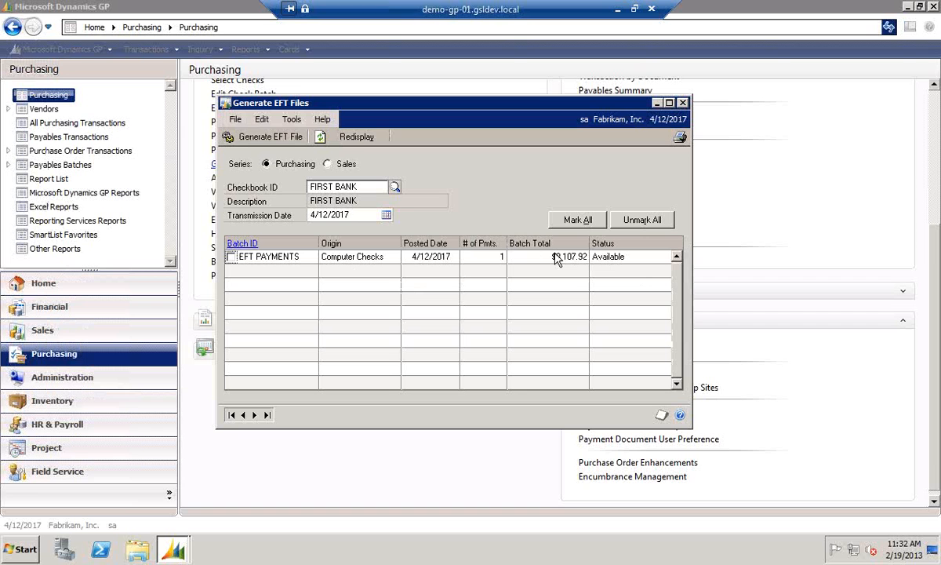
{"action": "left_click", "coordinate": [231, 258]}
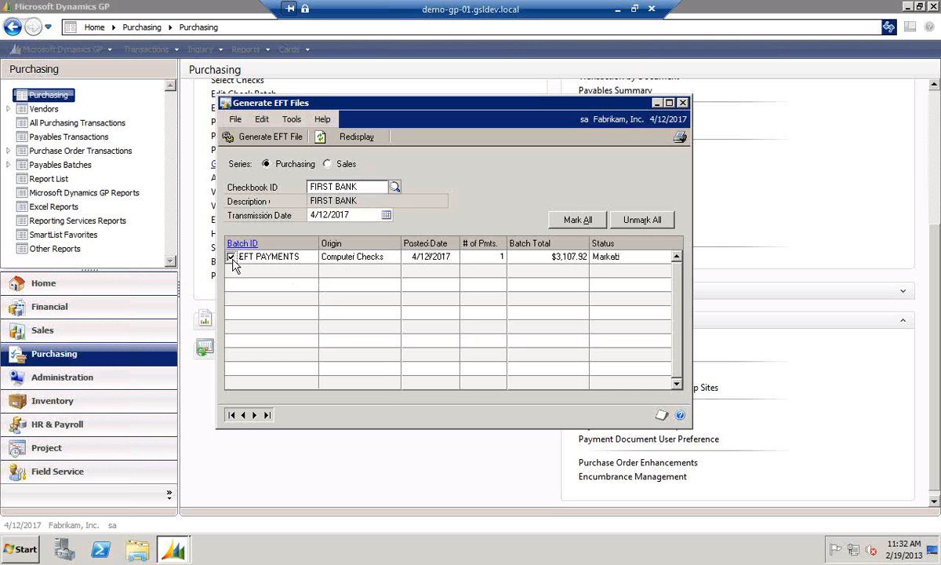
{"action": "left_click", "coordinate": [241, 138]}
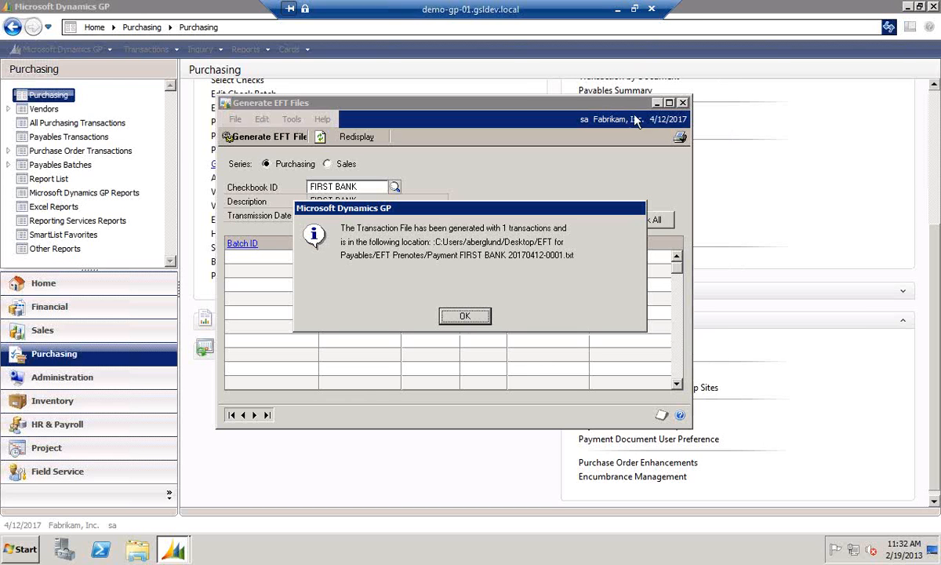
{"action": "left_click", "coordinate": [467, 317]}
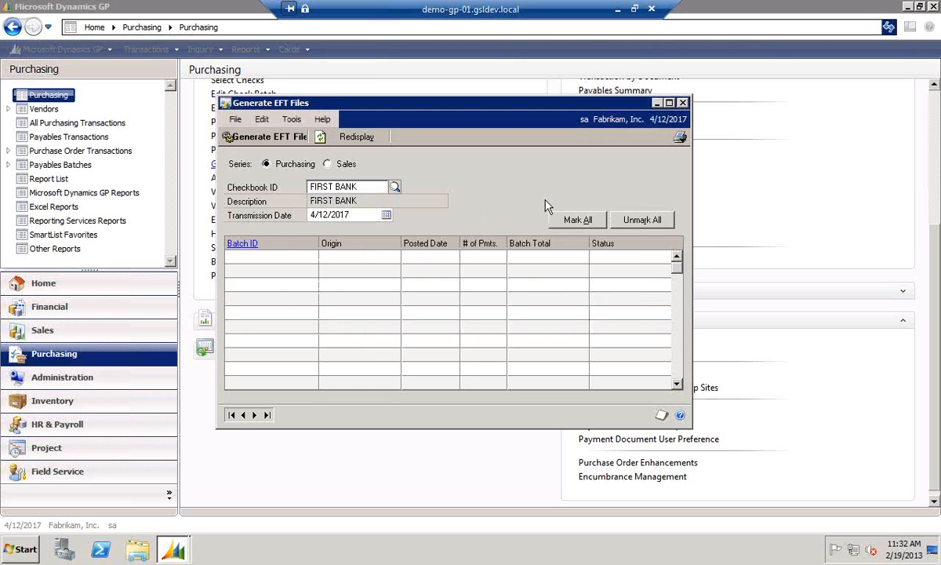
{"action": "left_click", "coordinate": [683, 104]}
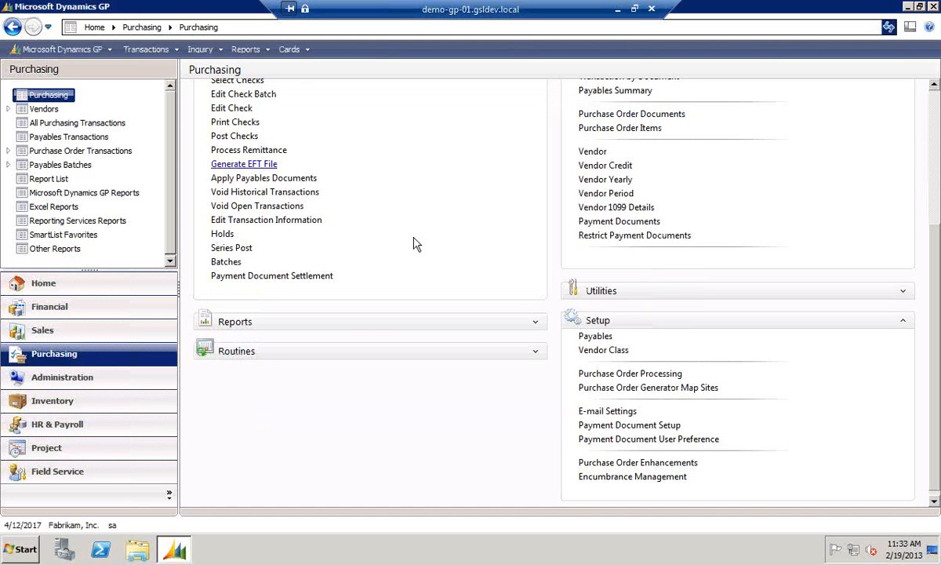
{"action": "scroll", "coordinate": [937, 305], "scroll_direction": "up", "scroll_amount": 5}
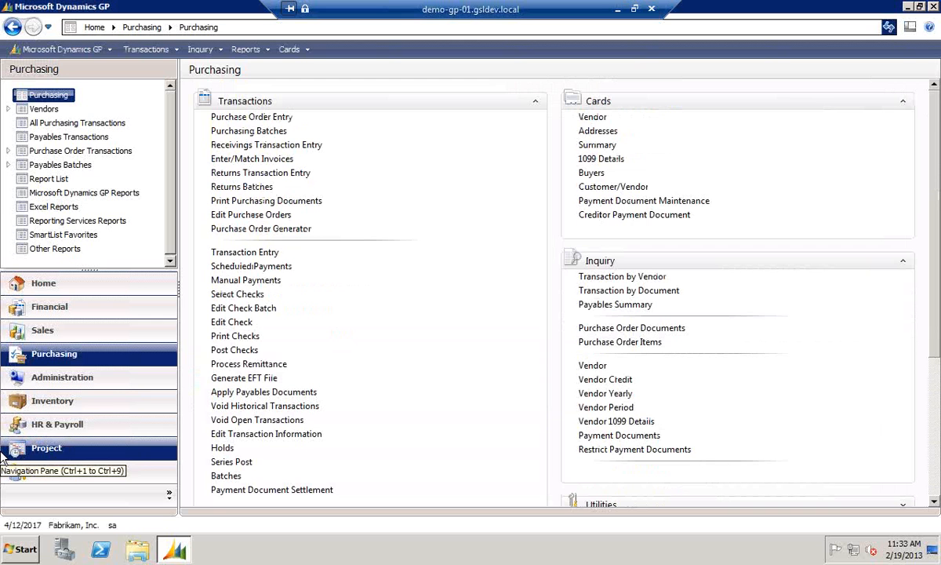
{"action": "left_click", "coordinate": [249, 406]}
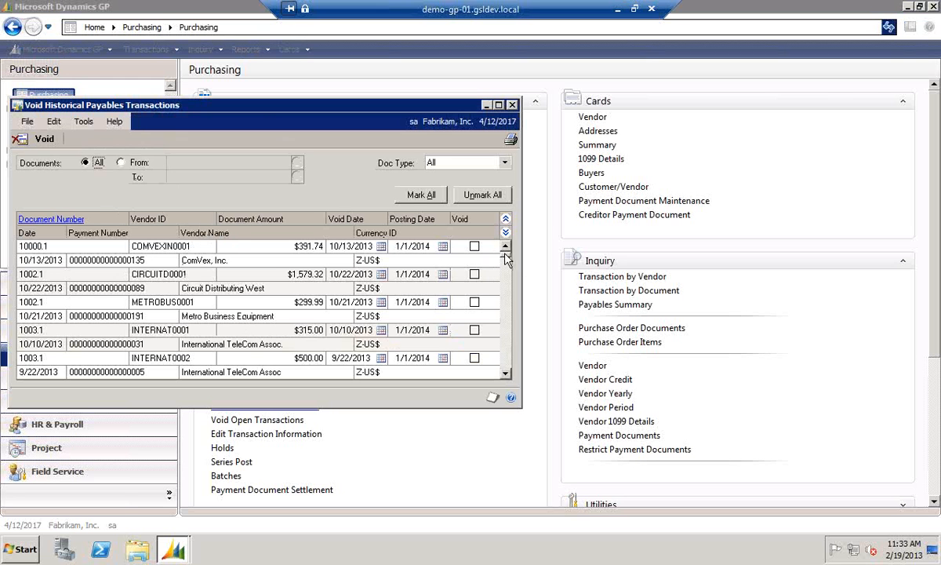
{"action": "left_click", "coordinate": [510, 374]}
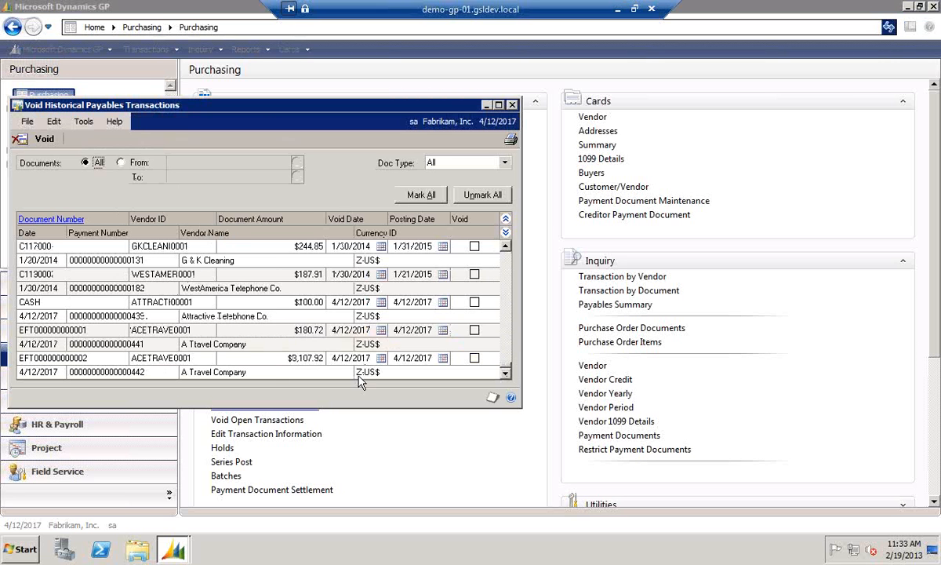
{"action": "left_click", "coordinate": [476, 359]}
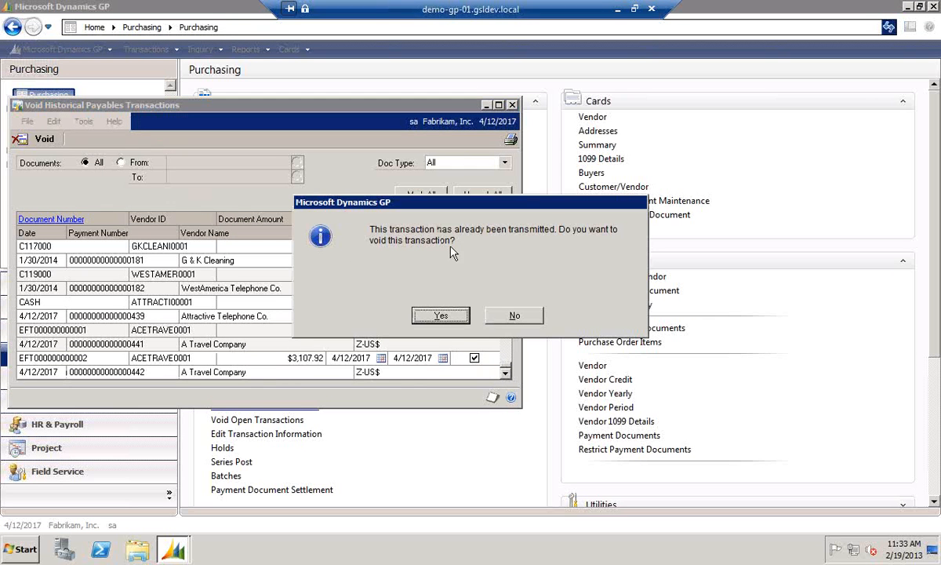
{"action": "left_click", "coordinate": [440, 316]}
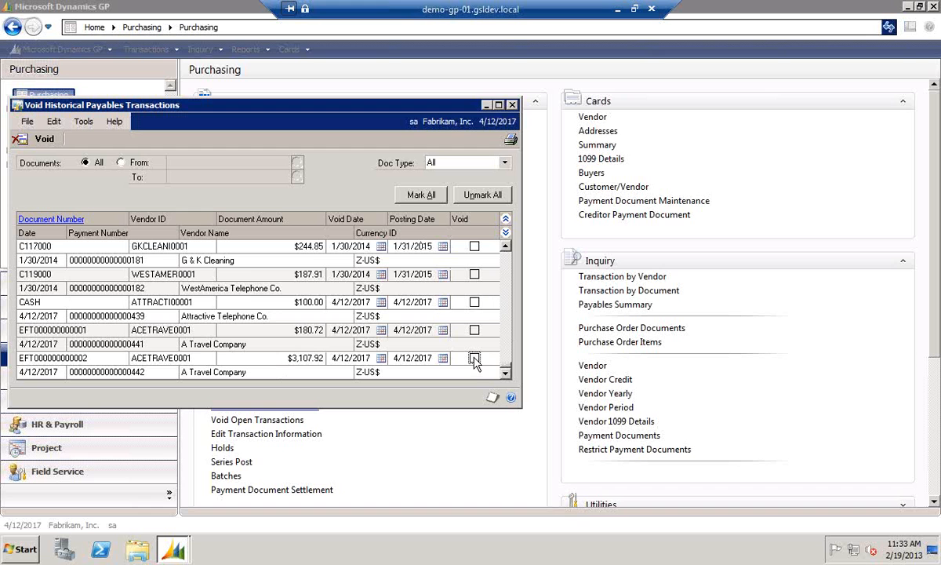
{"action": "left_click", "coordinate": [512, 104]}
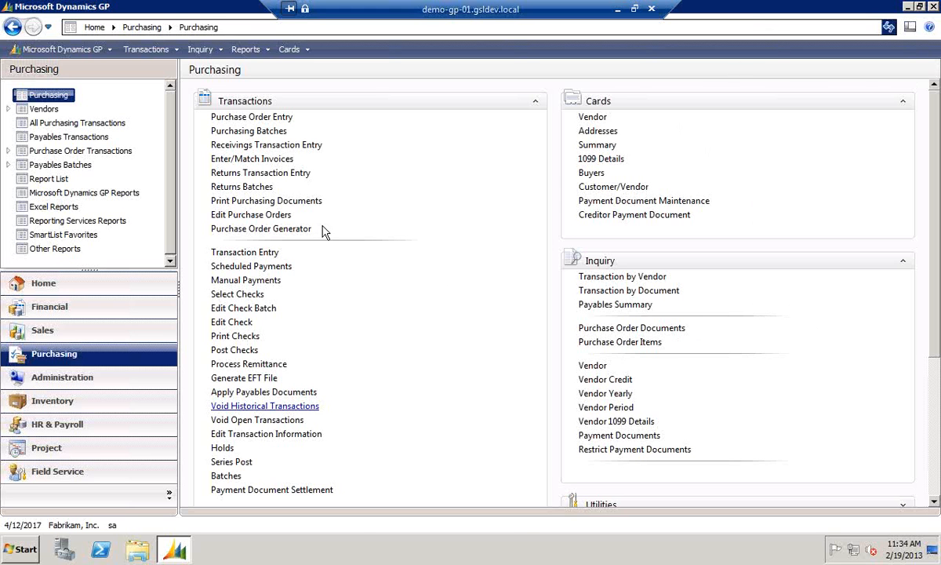
{"action": "left_click", "coordinate": [897, 137]}
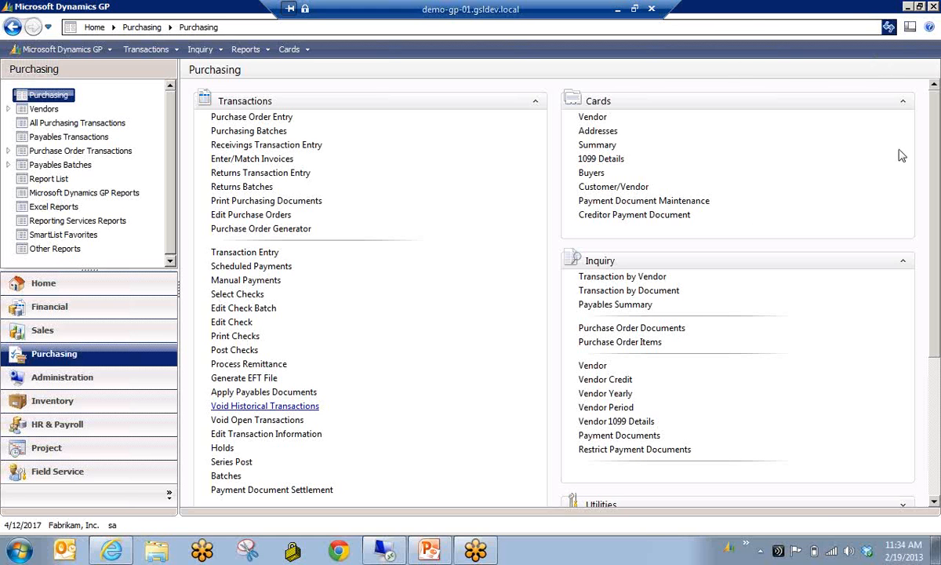
{"action": "left_click", "coordinate": [935, 83]}
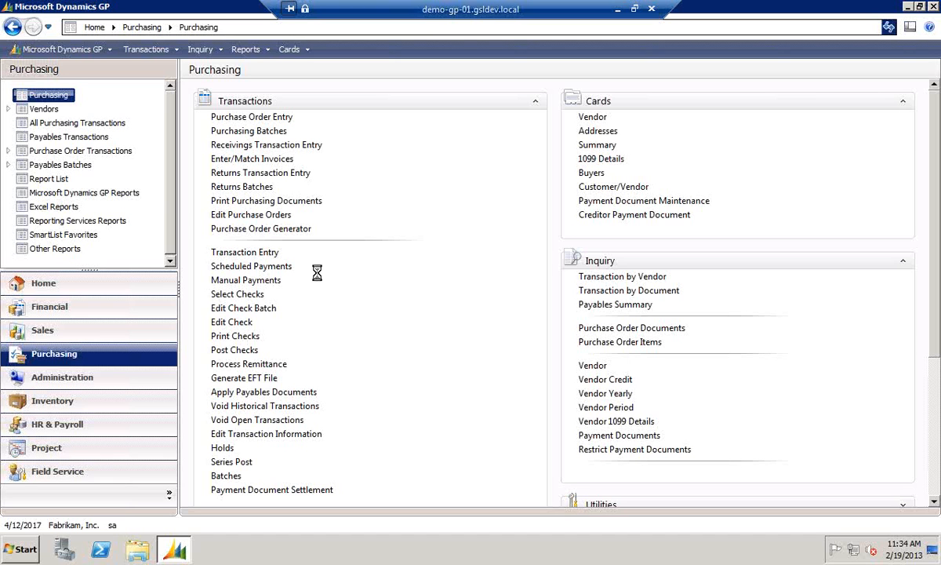
Reopen the historical payables transactions for voiding in single-line view and examine the EFT documents at the end of the list
{"action": "left_click", "coordinate": [267, 406]}
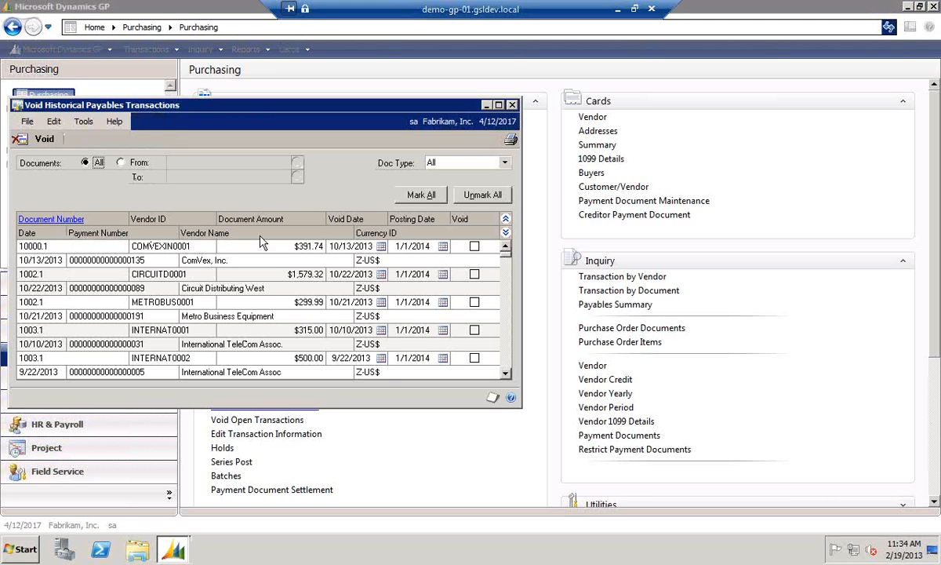
{"action": "left_click", "coordinate": [505, 219]}
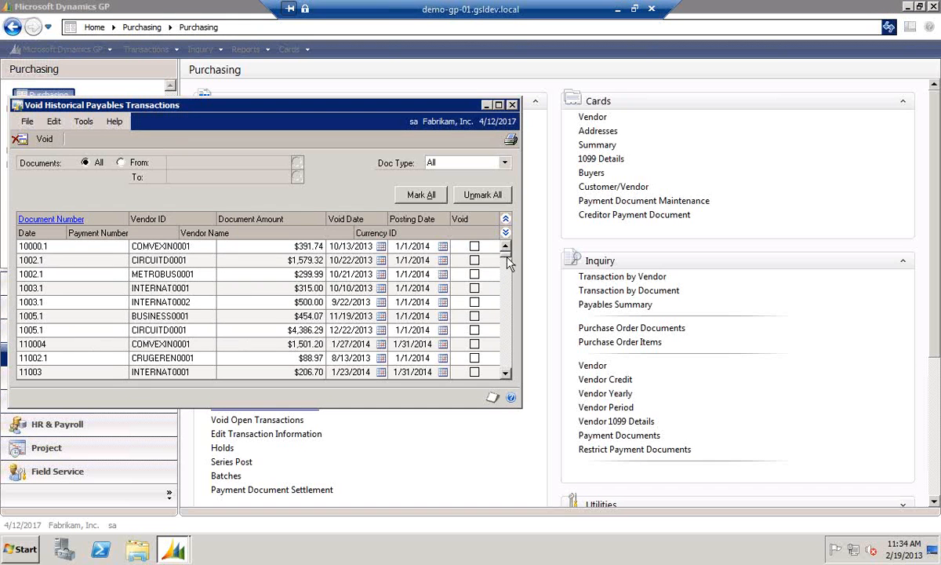
{"action": "left_click_drag", "start_coordinate": [508, 261], "coordinate": [471, 369]}
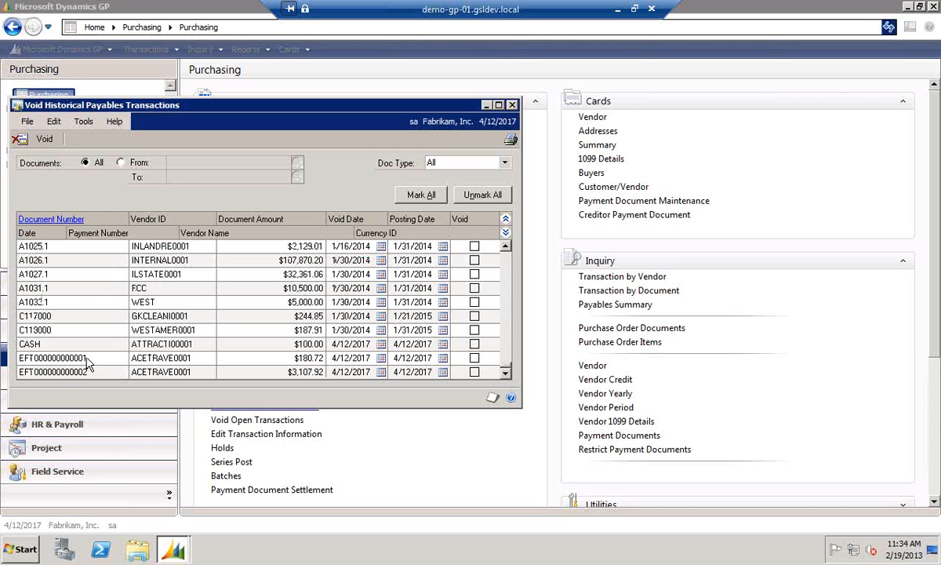
Restrict the voidable documents to Payment type starting from EFT, and check the paid transaction lookup without selecting a document
{"action": "left_click", "coordinate": [121, 163]}
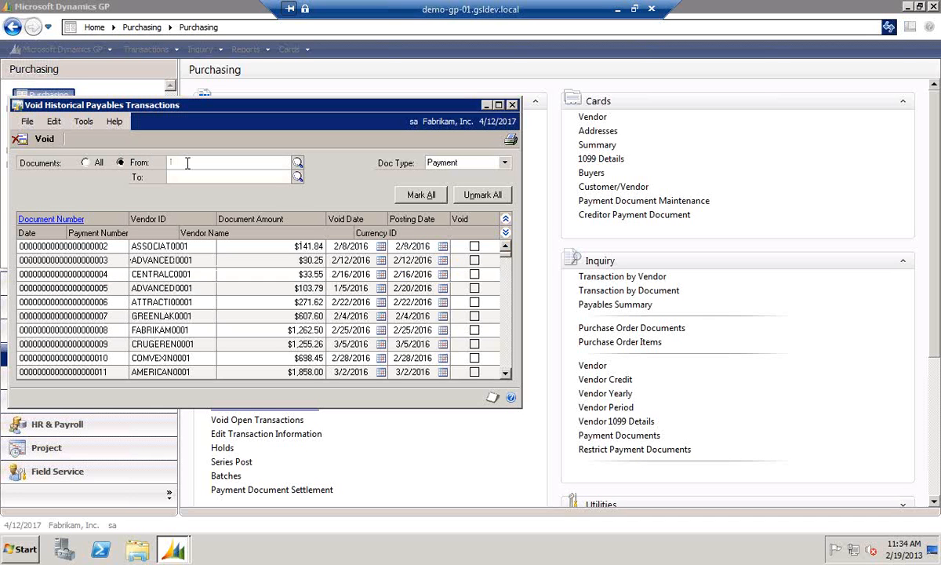
{"action": "type", "text": "EFT"}
{"action": "key", "text": "Tab"}
{"action": "left_click", "coordinate": [297, 163]}
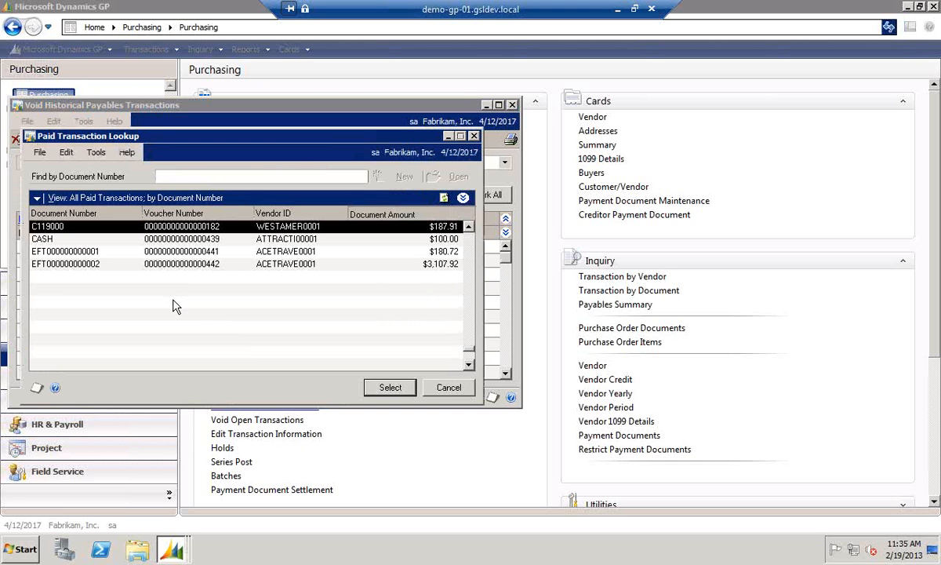
{"action": "left_click", "coordinate": [448, 389]}
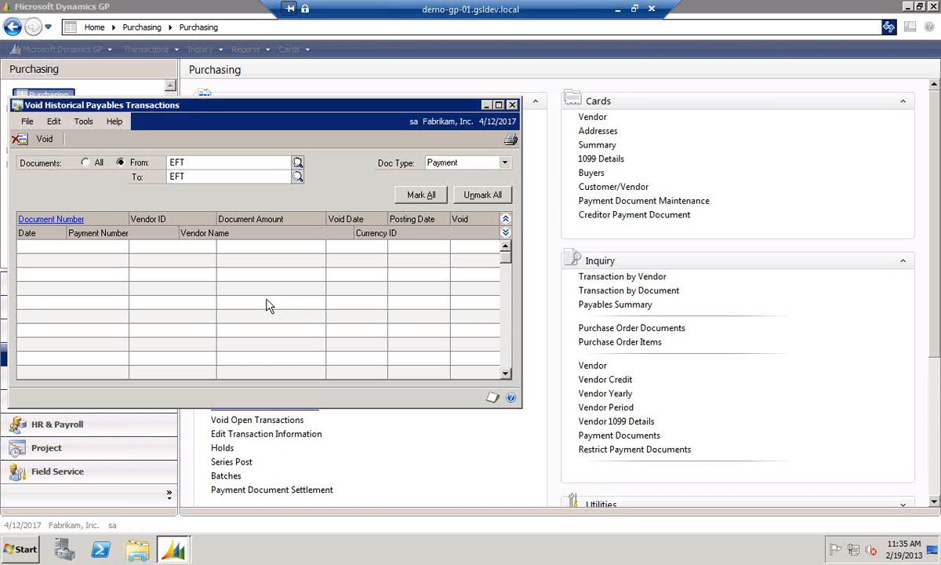
Return to the void window, examine the EFT documents in the paid transaction lookup again, and close both without voiding anything
{"action": "left_click", "coordinate": [931, 27]}
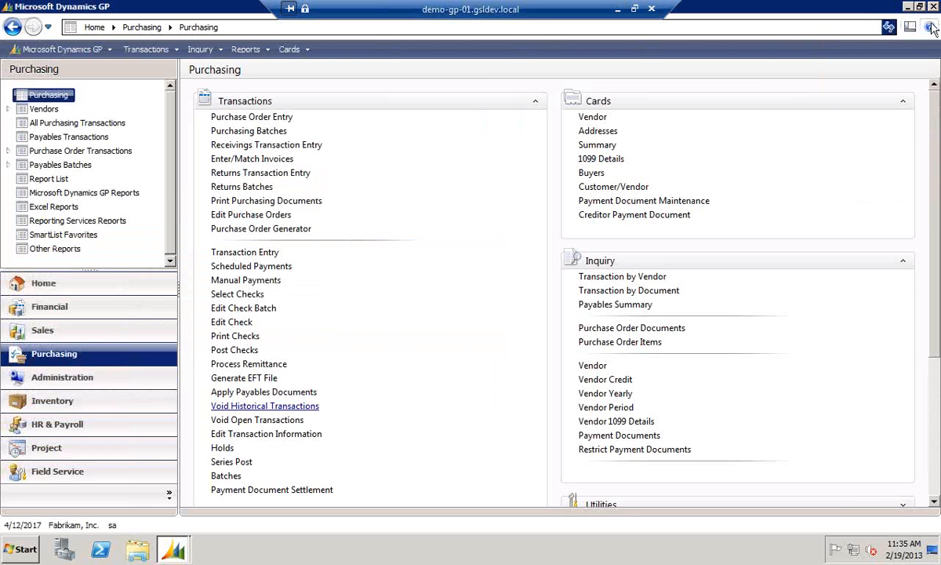
{"action": "left_click", "coordinate": [175, 549]}
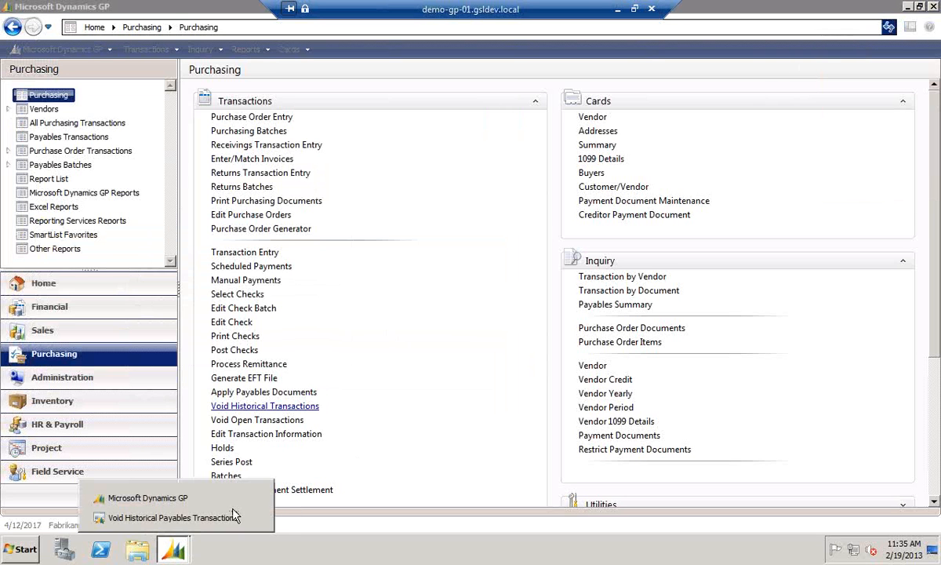
{"action": "left_click", "coordinate": [235, 518]}
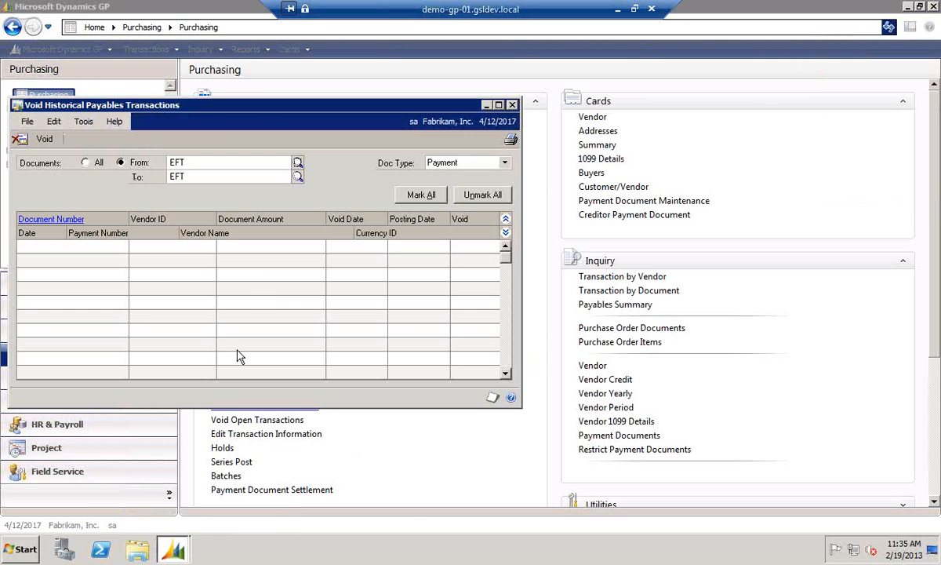
{"action": "double_click", "coordinate": [180, 162]}
{"action": "left_click", "coordinate": [297, 163]}
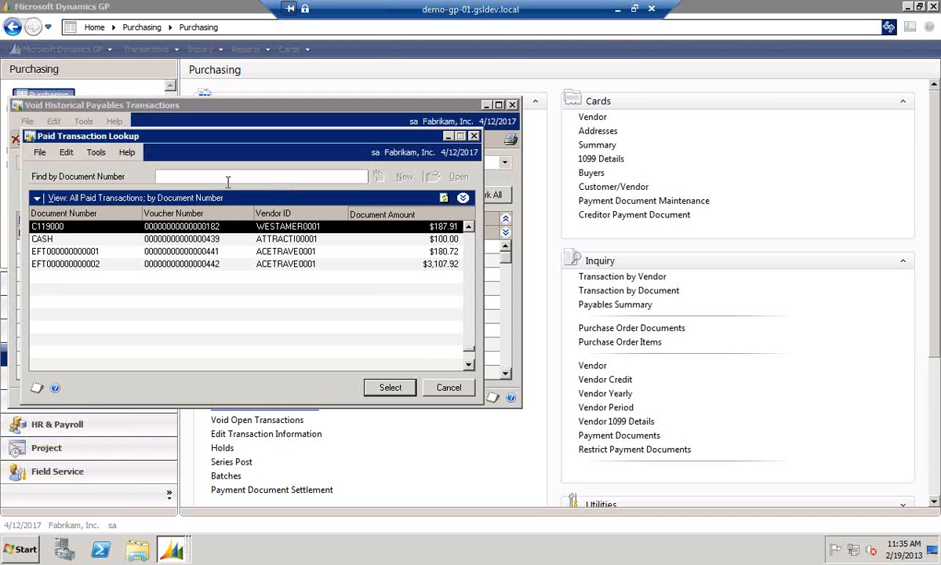
{"action": "left_click", "coordinate": [64, 253]}
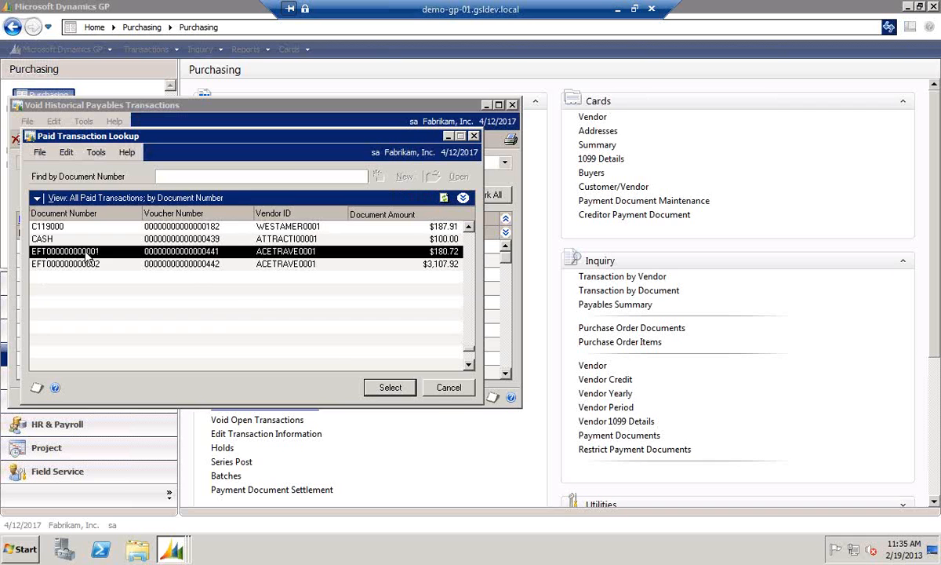
{"action": "left_click", "coordinate": [448, 388]}
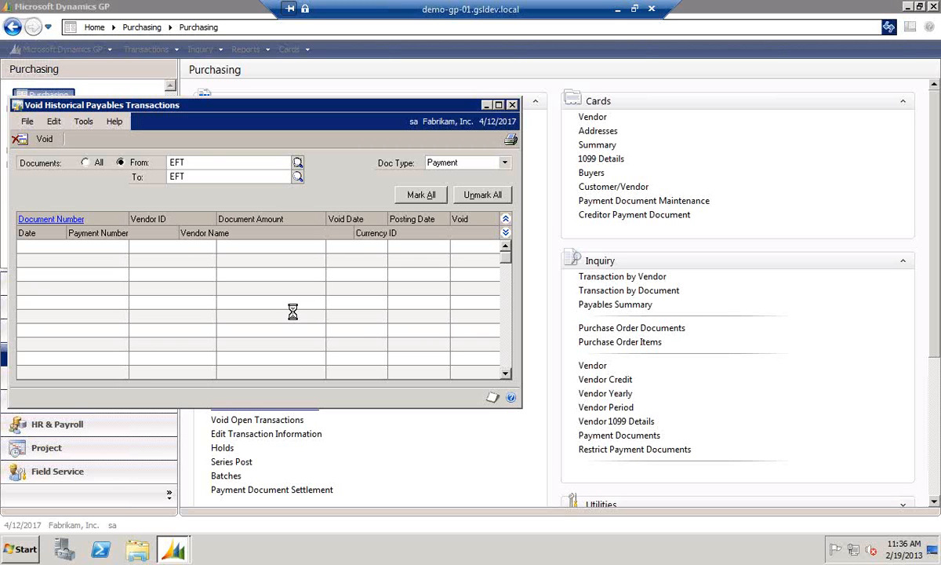
{"action": "left_click", "coordinate": [513, 105]}
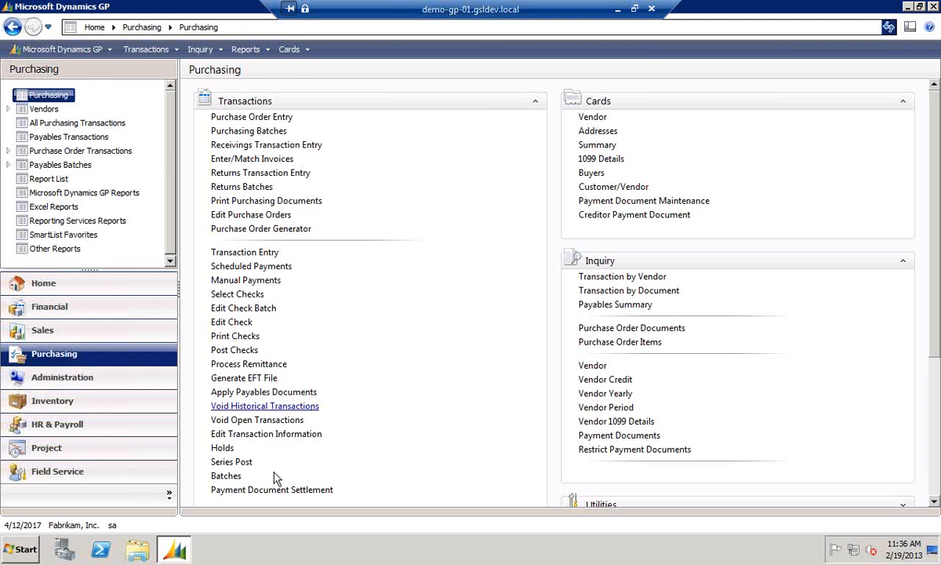
Create a payables batch named EFT with Computer Check origin, EFT payment method and the FIRST BANK checkbook
{"action": "left_click", "coordinate": [230, 476]}
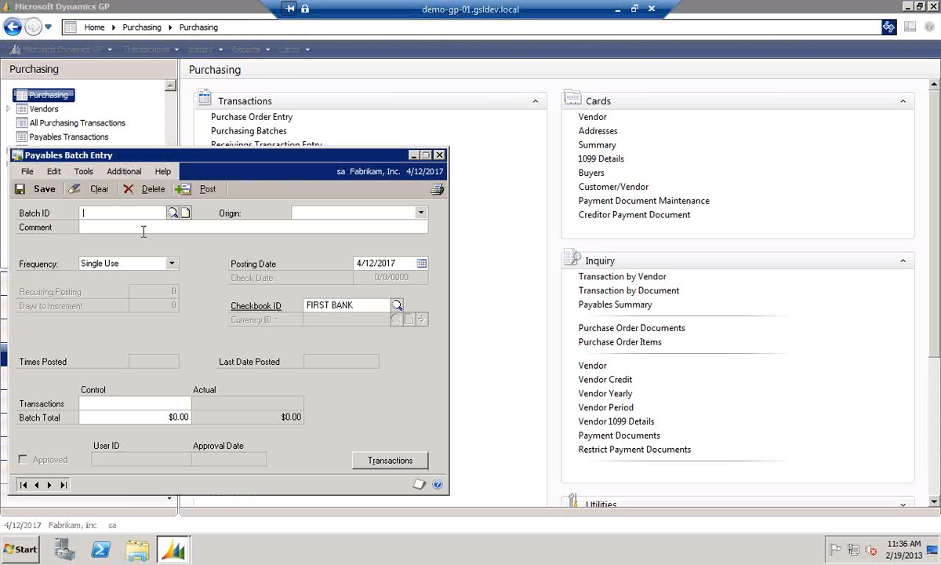
{"action": "type", "text": "EFT"}
{"action": "key", "text": "Tab"}
{"action": "key", "text": "c"}
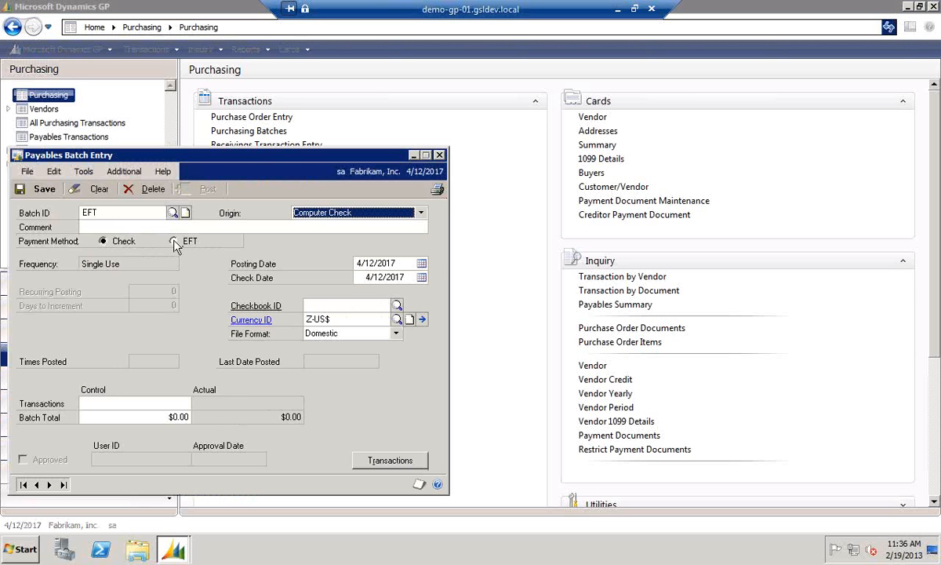
{"action": "left_click", "coordinate": [173, 241]}
{"action": "left_click", "coordinate": [397, 306]}
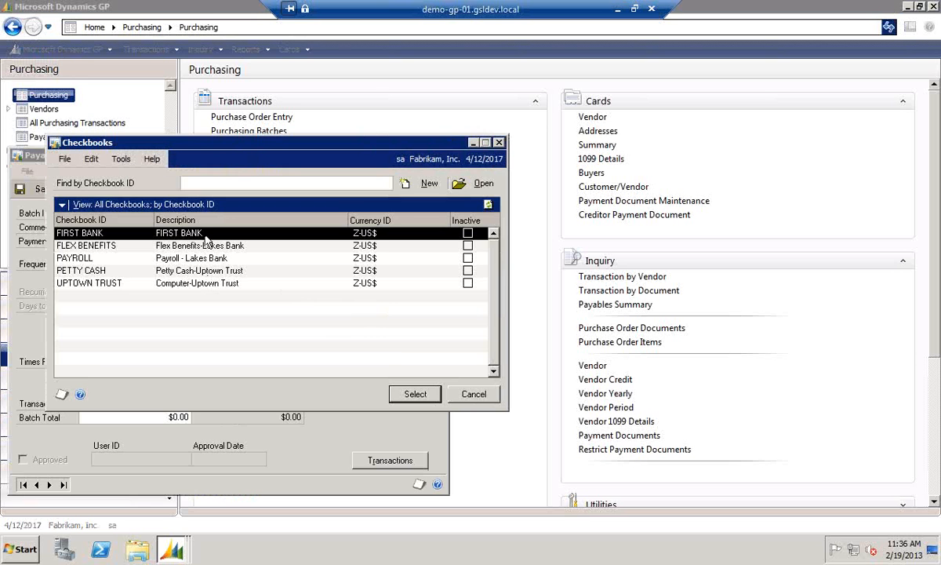
{"action": "double_click", "coordinate": [202, 233]}
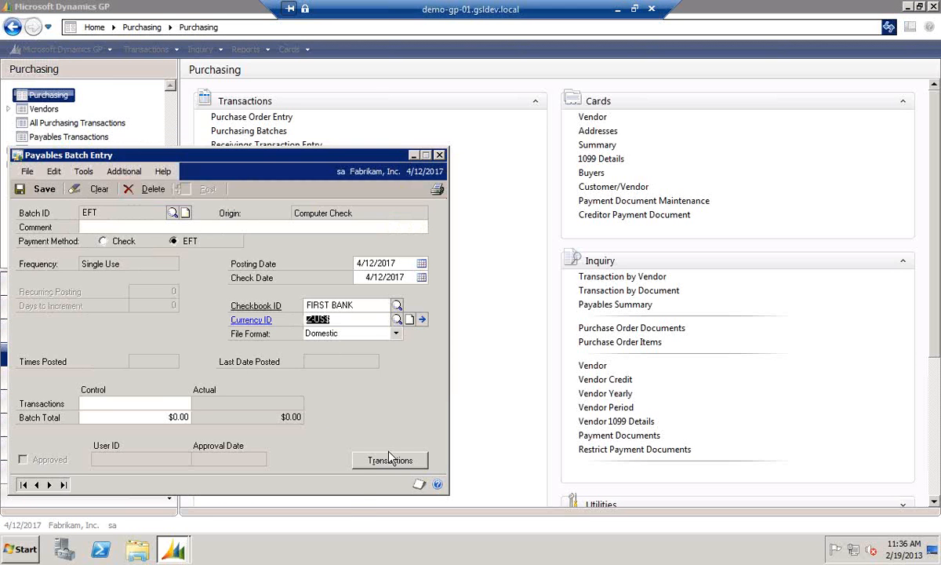
Edit the EFT check batch so ACETRAVE0001 is paid only for the document due 1/17/2014, and process the batch
{"action": "left_click", "coordinate": [369, 460]}
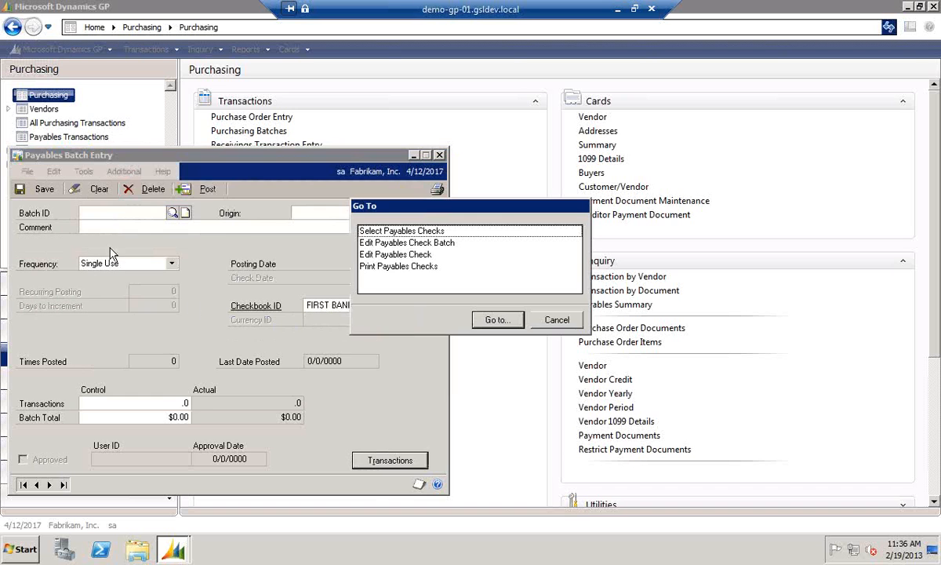
{"action": "left_click", "coordinate": [376, 231]}
{"action": "left_click", "coordinate": [490, 319]}
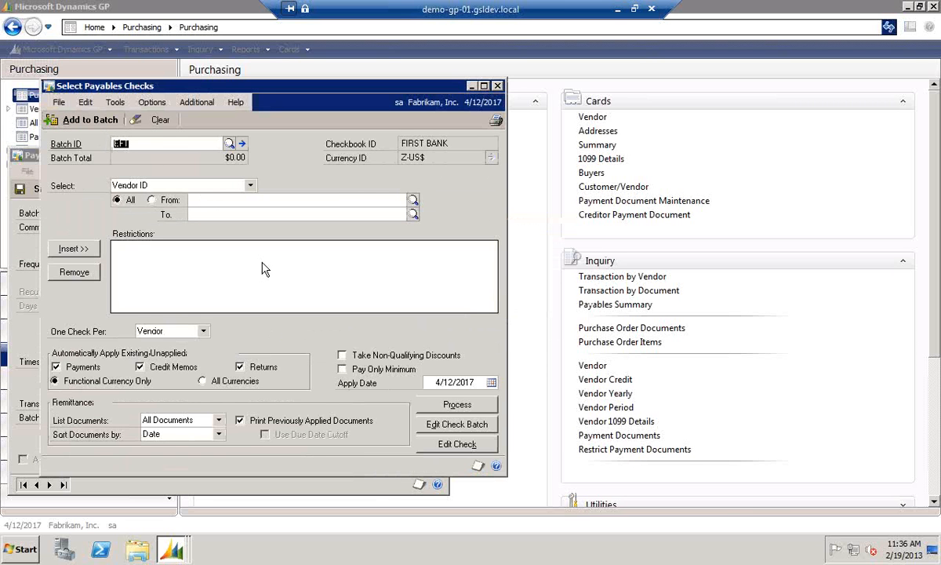
{"action": "left_click", "coordinate": [439, 424]}
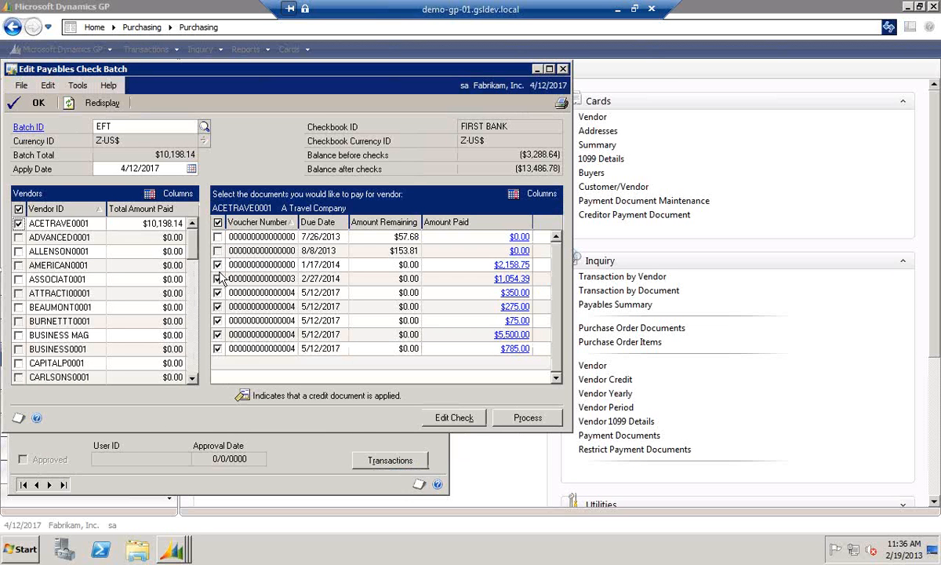
{"action": "left_click", "coordinate": [218, 348]}
{"action": "left_click", "coordinate": [217, 334]}
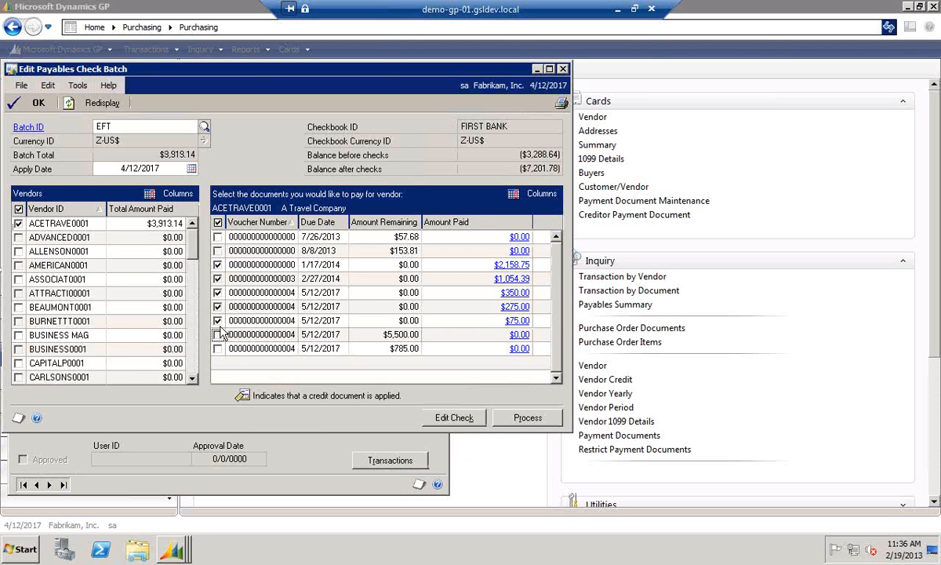
{"action": "left_click", "coordinate": [218, 319]}
{"action": "left_click", "coordinate": [217, 305]}
{"action": "left_click", "coordinate": [218, 291]}
{"action": "left_click", "coordinate": [217, 279]}
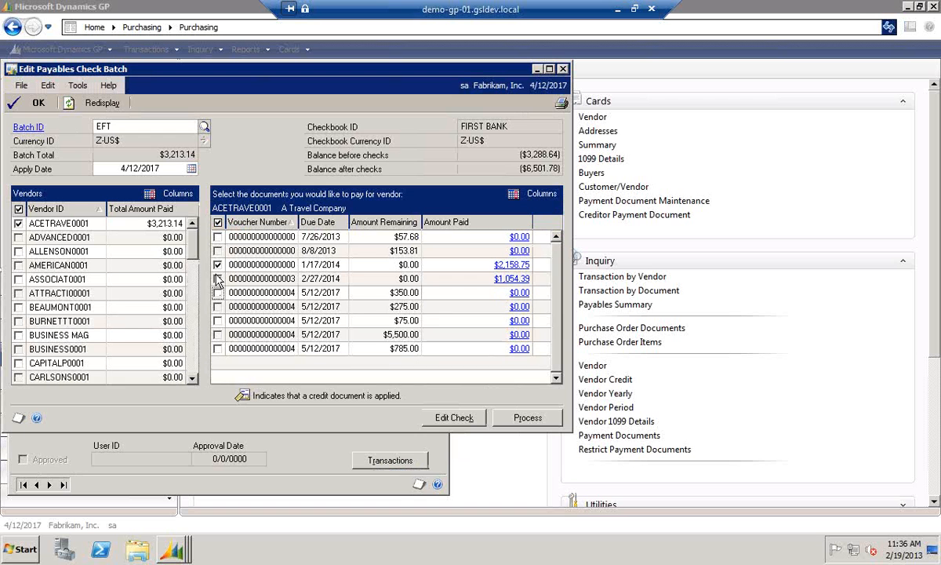
{"action": "left_click", "coordinate": [527, 418]}
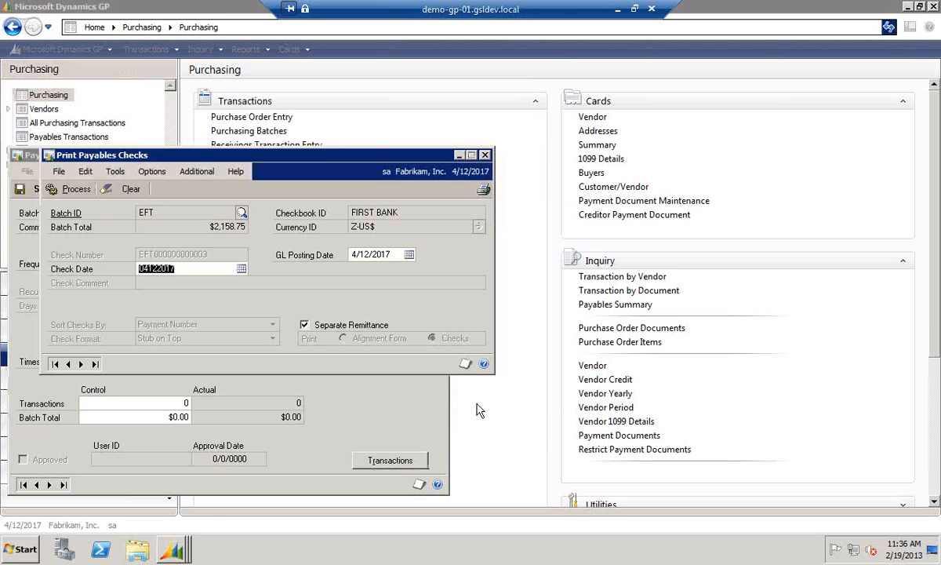
Process the EFT batch's payments, post them through the payables remittance, and dismiss the report destination prompts
{"action": "left_click", "coordinate": [72, 189]}
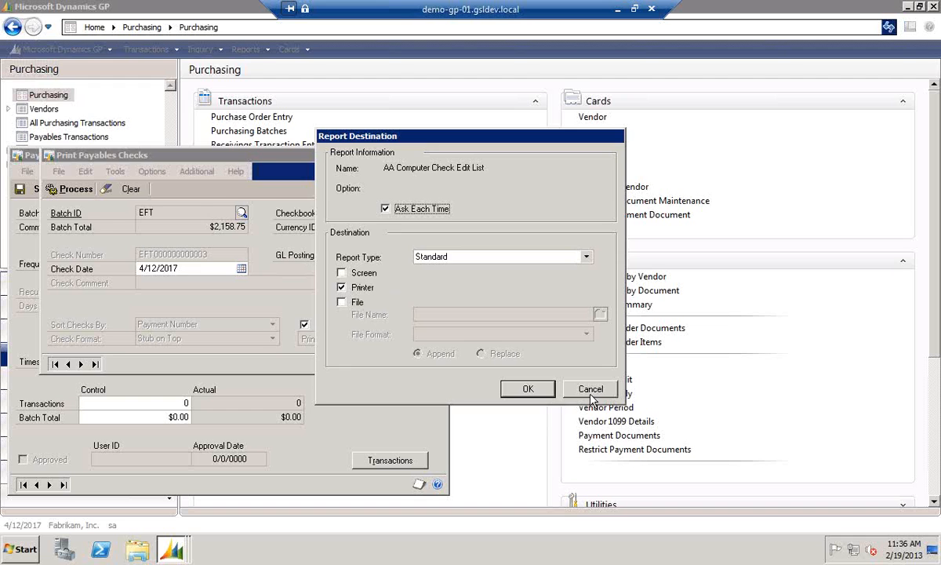
{"action": "left_click", "coordinate": [528, 389]}
{"action": "left_click", "coordinate": [303, 160]}
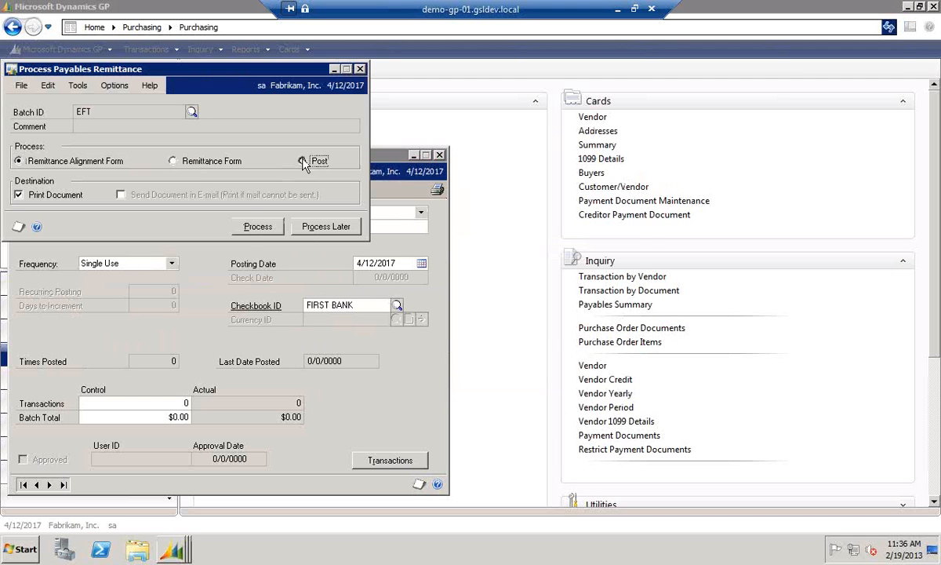
{"action": "left_click", "coordinate": [237, 223]}
{"action": "left_click", "coordinate": [451, 316]}
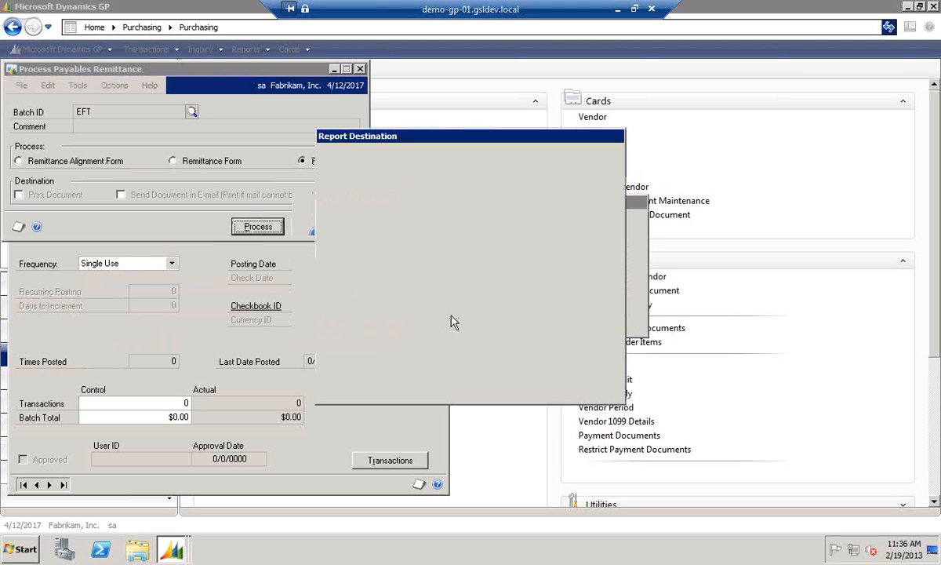
{"action": "left_click", "coordinate": [591, 395]}
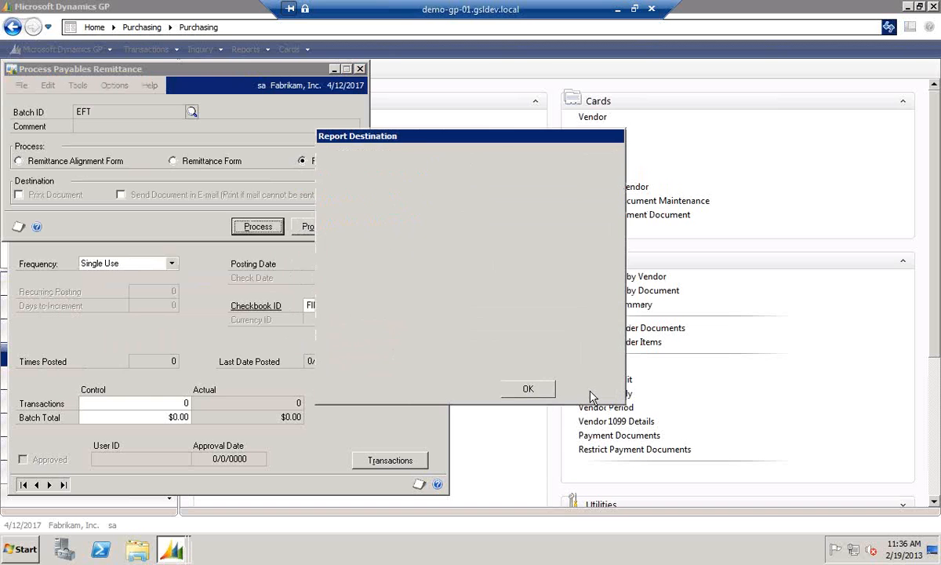
{"action": "left_click", "coordinate": [591, 394]}
{"action": "left_click", "coordinate": [591, 394]}
{"action": "left_click", "coordinate": [591, 390]}
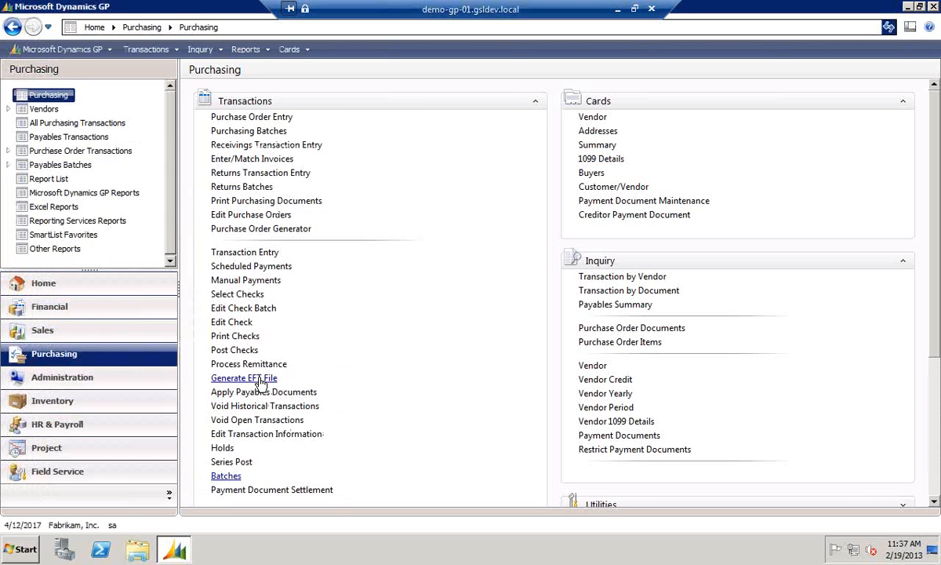
Open EFT file generation for the FIRST BANK checkbook and examine the available batch and report options
{"action": "left_click", "coordinate": [251, 378]}
{"action": "left_click", "coordinate": [193, 207]}
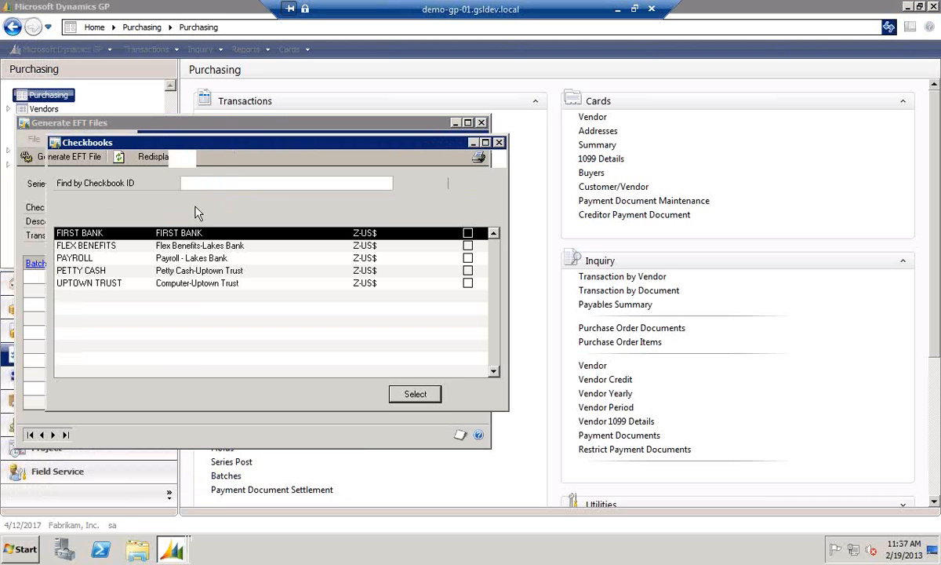
{"action": "double_click", "coordinate": [201, 237]}
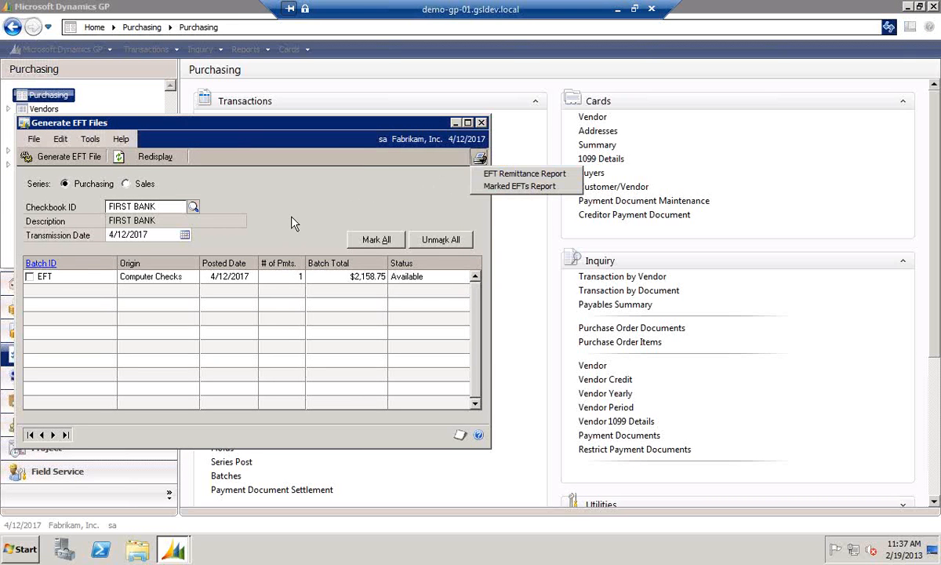
{"action": "left_click", "coordinate": [258, 212]}
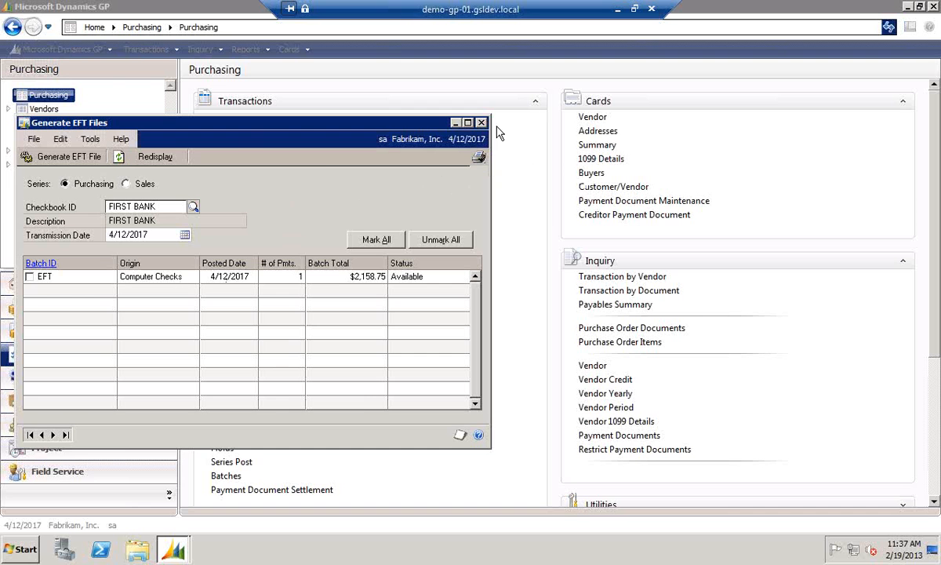
{"action": "left_click_drag", "start_coordinate": [267, 118], "coordinate": [645, 132]}
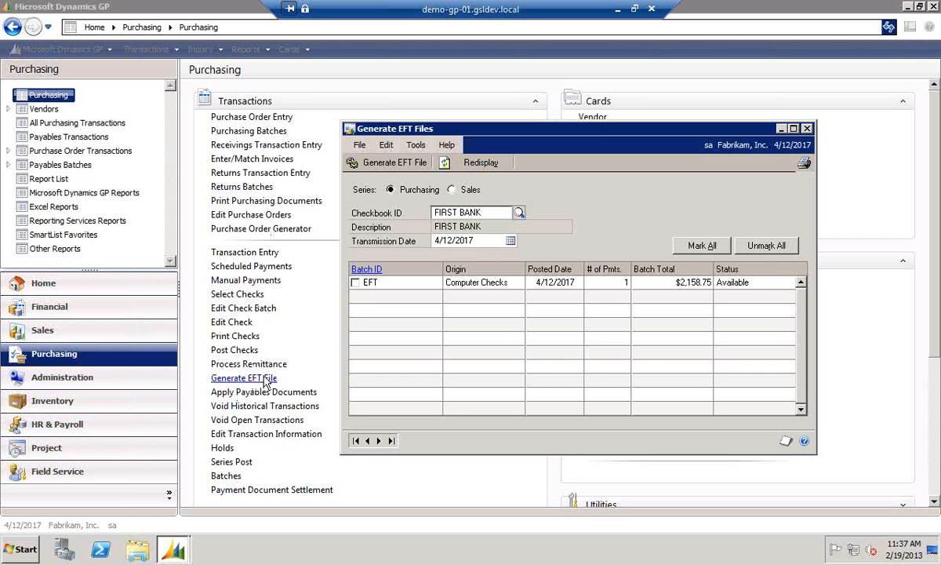
{"action": "left_click_drag", "start_coordinate": [554, 135], "coordinate": [386, 118]}
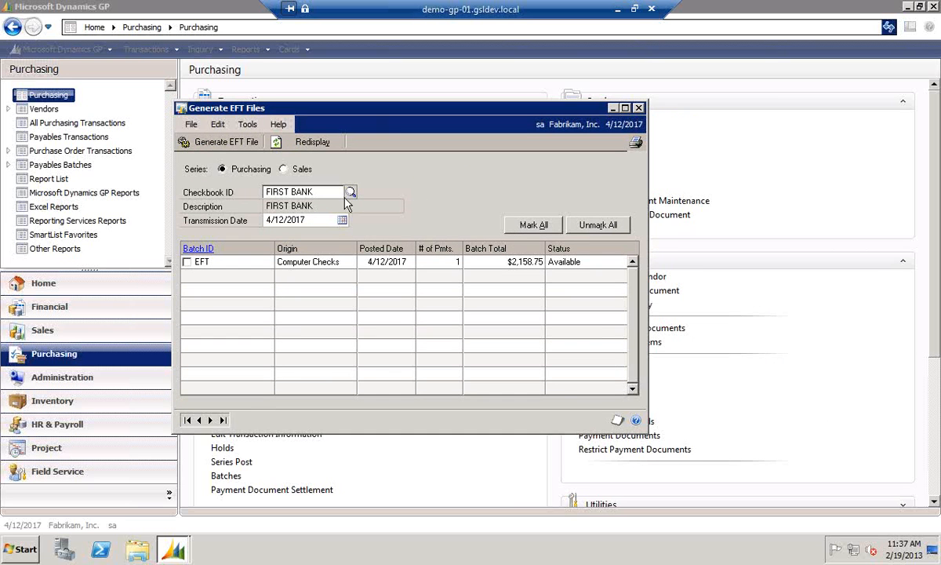
Try marking the EFT batch for file generation, clear the mark, and close without generating the file
{"action": "left_click", "coordinate": [187, 262]}
{"action": "left_click", "coordinate": [186, 262]}
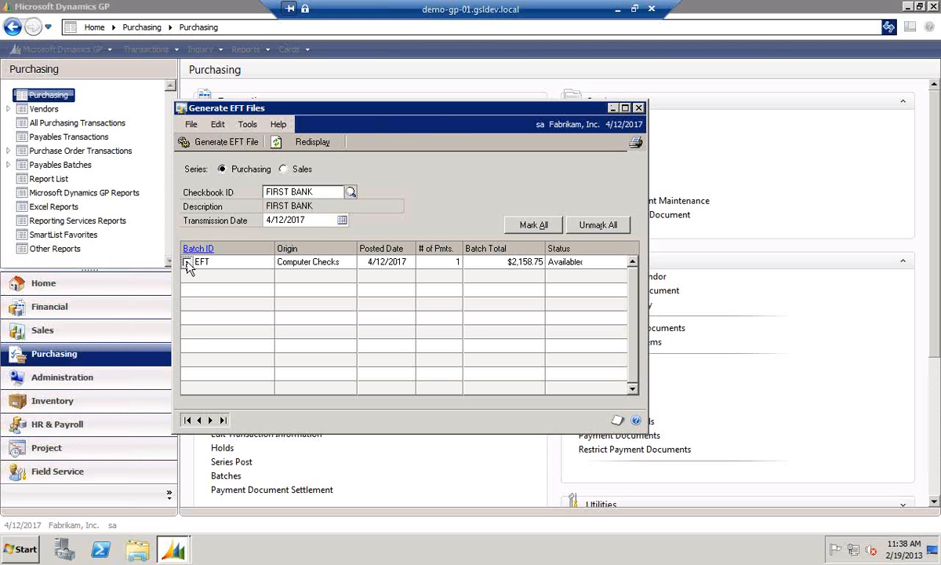
{"action": "left_click", "coordinate": [638, 108]}
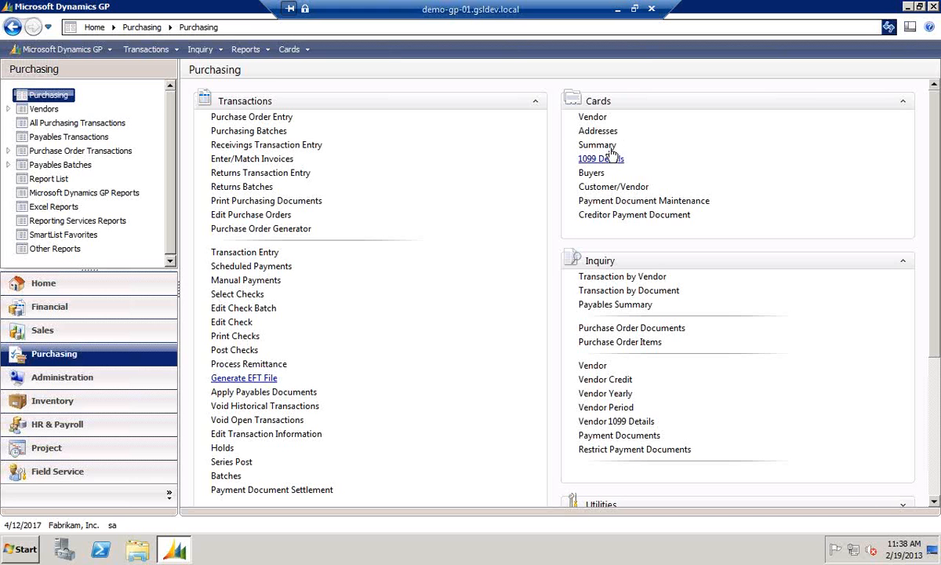
Open the EFT bank details of vendor ACETRAVE0001's REMIT TO address
{"action": "left_click", "coordinate": [589, 131]}
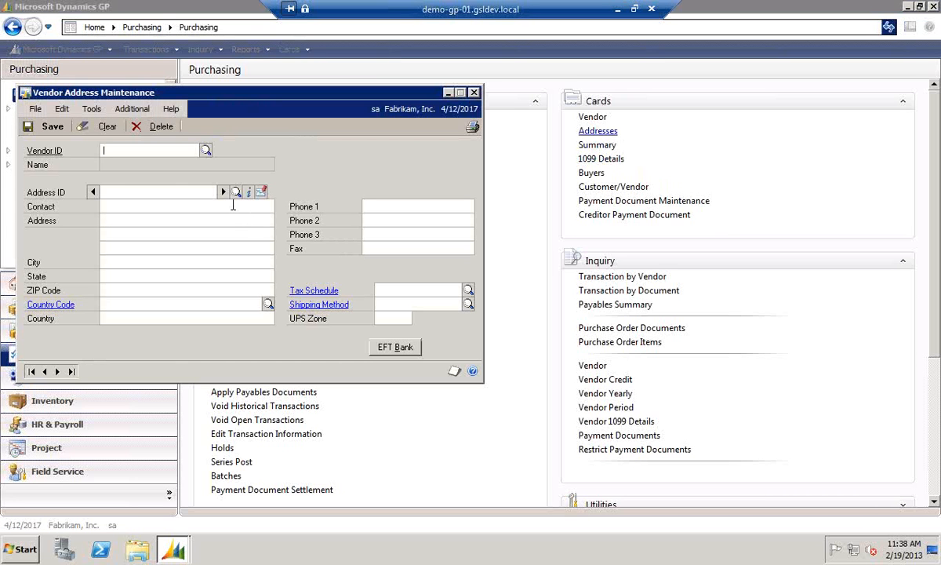
{"action": "type", "text": "AC"}
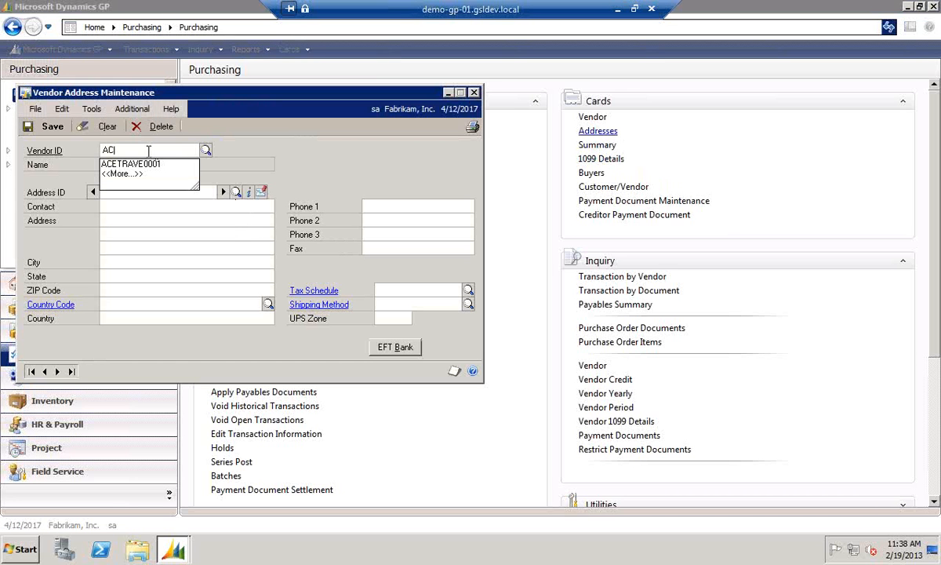
{"action": "left_click", "coordinate": [130, 164]}
{"action": "key", "text": "Tab"}
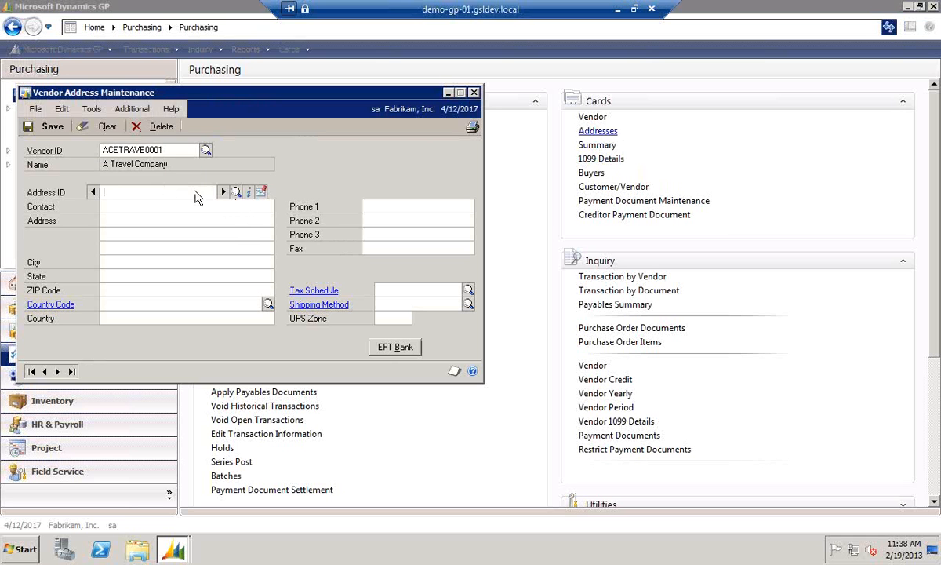
{"action": "left_click", "coordinate": [233, 193]}
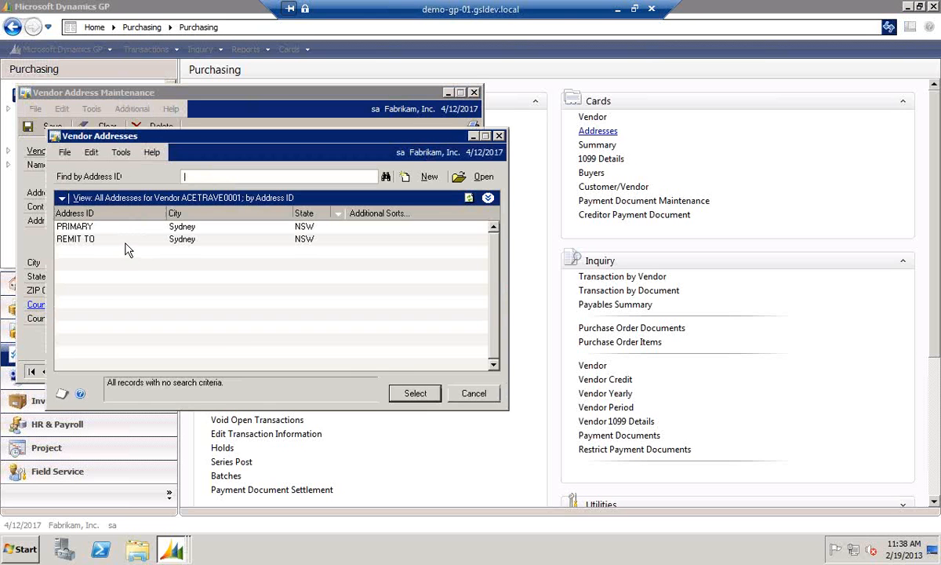
{"action": "left_click", "coordinate": [125, 244]}
{"action": "double_click", "coordinate": [125, 244]}
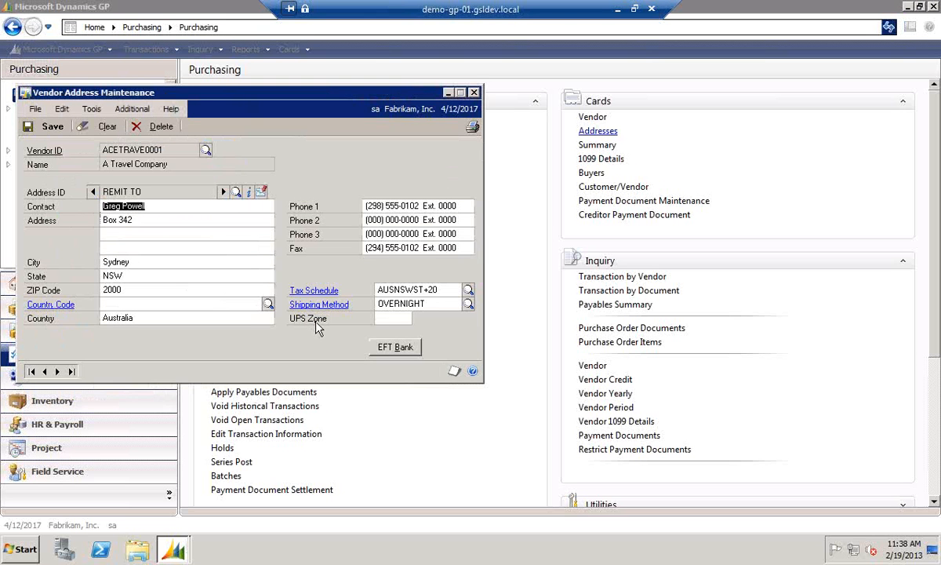
{"action": "left_click", "coordinate": [395, 347]}
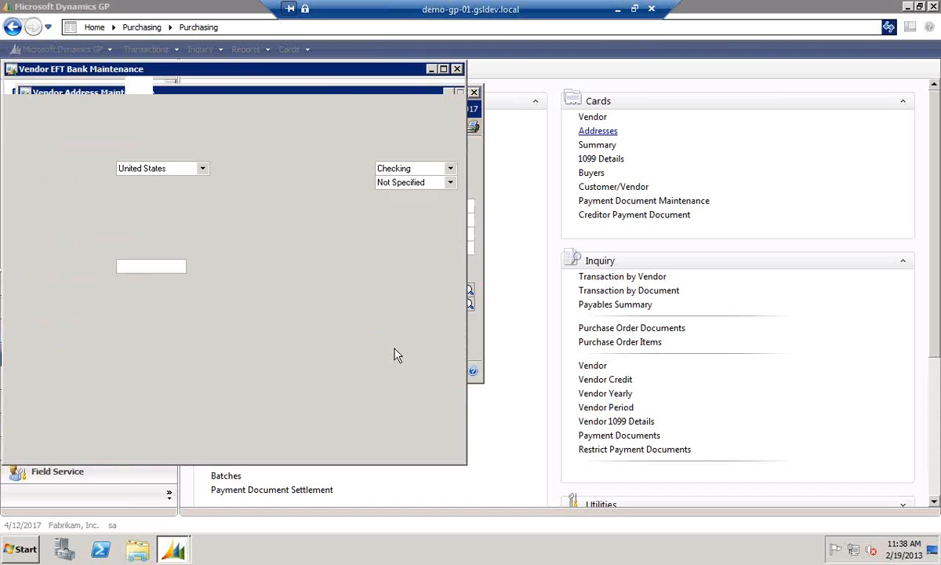
Try setting the vendor's EFT bank record to inactive, clear the setting, then save and close the vendor address
{"action": "left_click", "coordinate": [217, 168]}
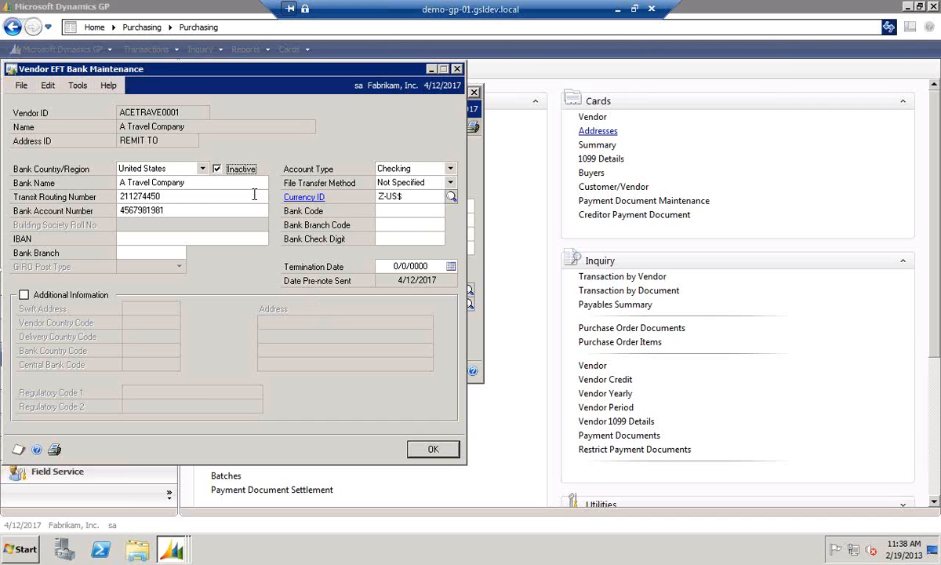
{"action": "left_click", "coordinate": [217, 169]}
{"action": "left_click_drag", "start_coordinate": [179, 66], "coordinate": [182, 66]}
{"action": "left_click_drag", "start_coordinate": [445, 110], "coordinate": [571, 66]}
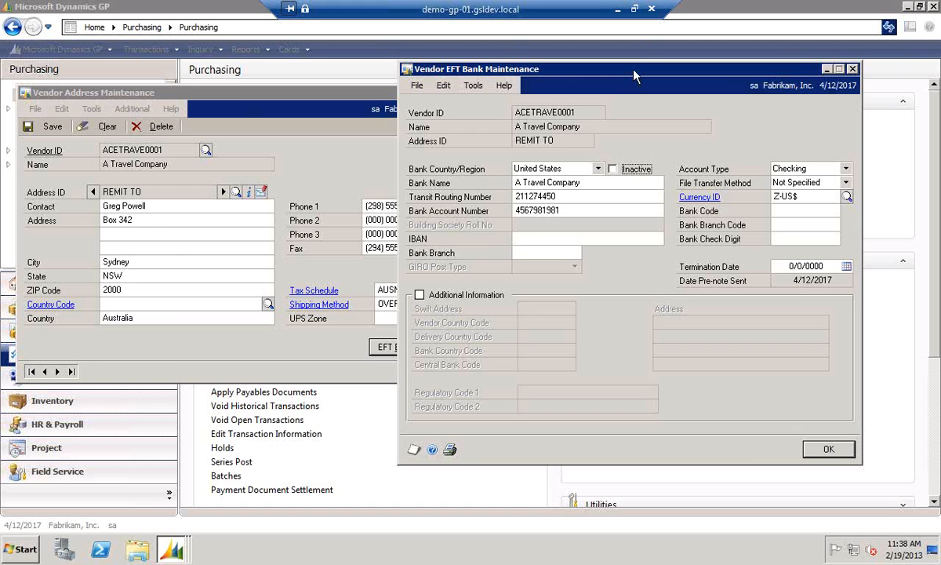
{"action": "left_click_drag", "start_coordinate": [593, 66], "coordinate": [422, 60]}
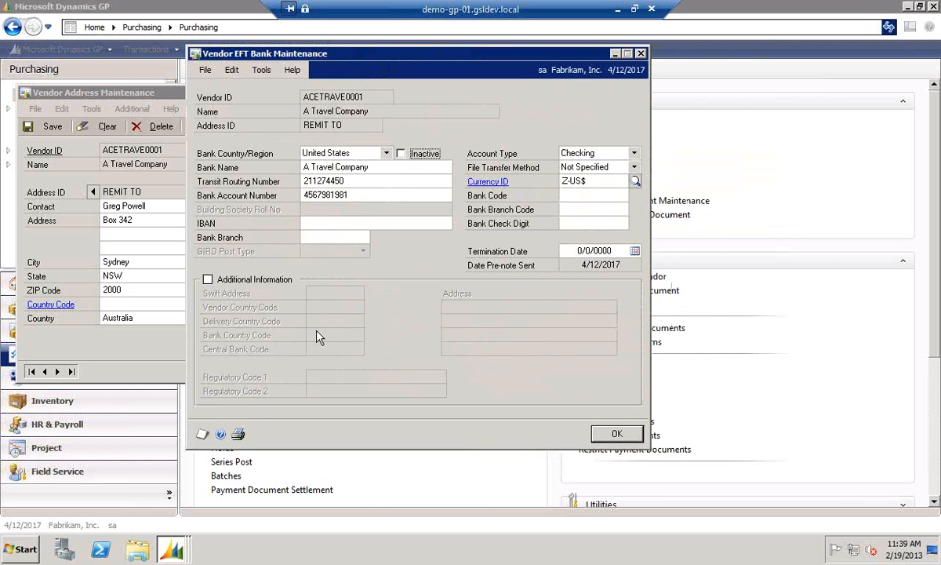
{"action": "left_click", "coordinate": [615, 435]}
{"action": "left_click", "coordinate": [45, 129]}
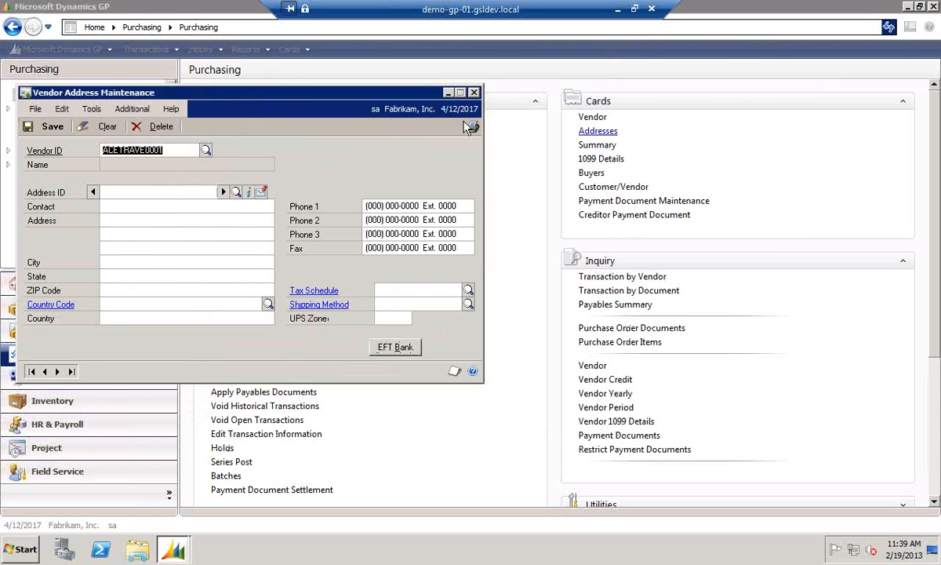
{"action": "left_click", "coordinate": [473, 93]}
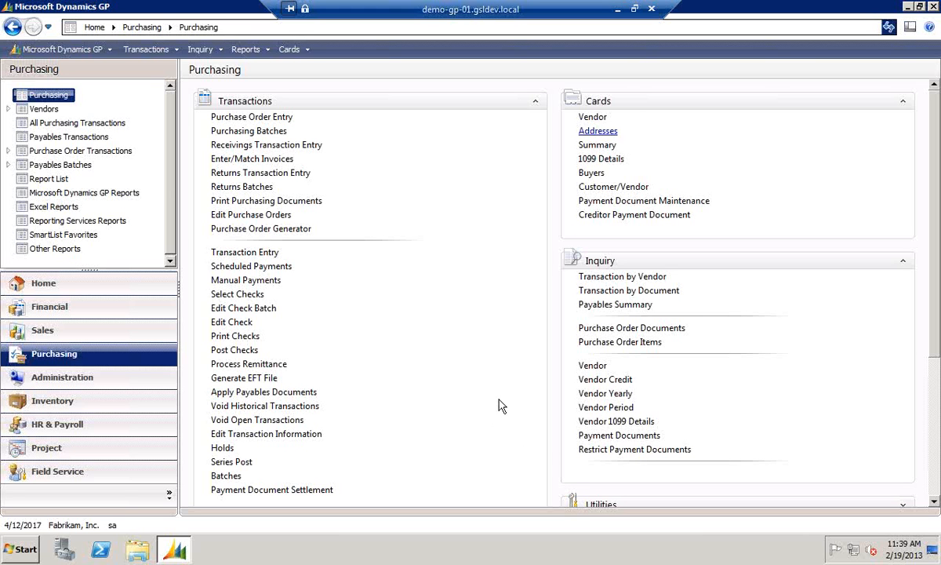
Open the purchasing e-mail setup, examine the option to enable Vendor Remittance e-mails, and cancel without saving
{"action": "left_click", "coordinate": [878, 148]}
{"action": "left_click_drag", "start_coordinate": [937, 121], "coordinate": [938, 282]}
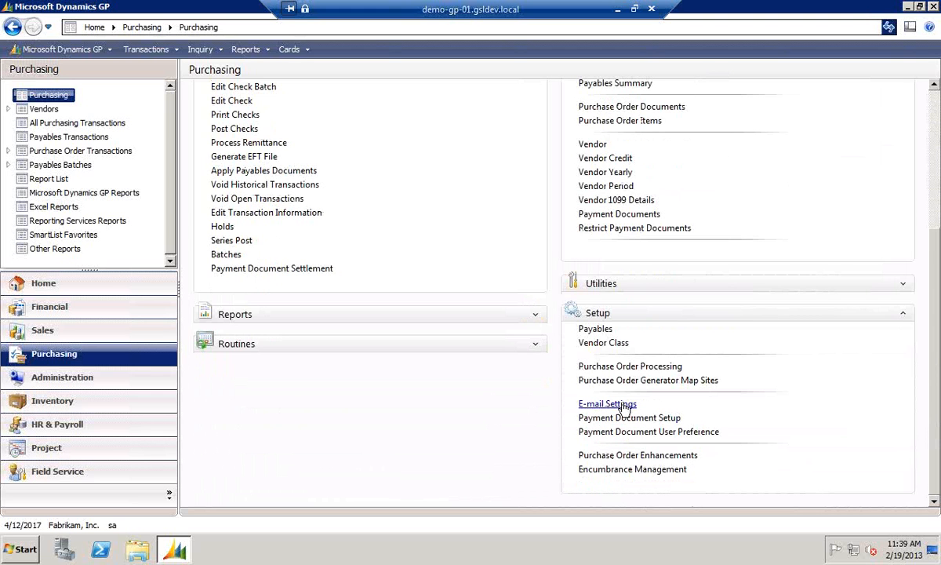
{"action": "left_click", "coordinate": [619, 405]}
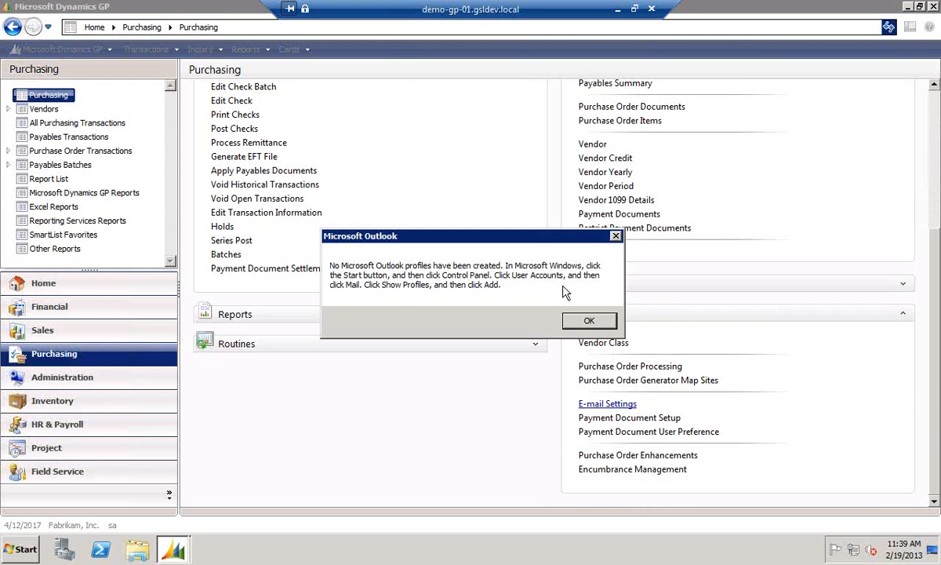
{"action": "left_click", "coordinate": [589, 322]}
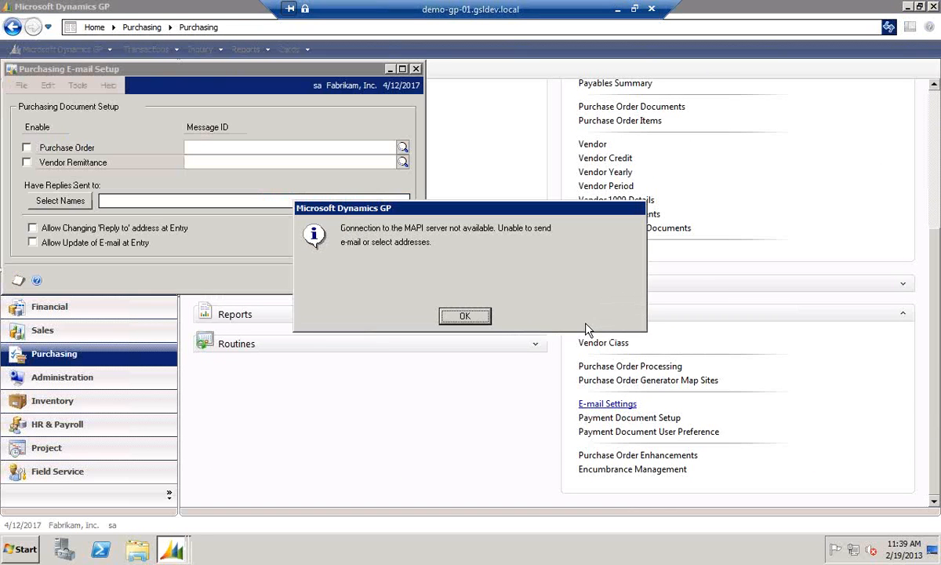
{"action": "left_click", "coordinate": [465, 316]}
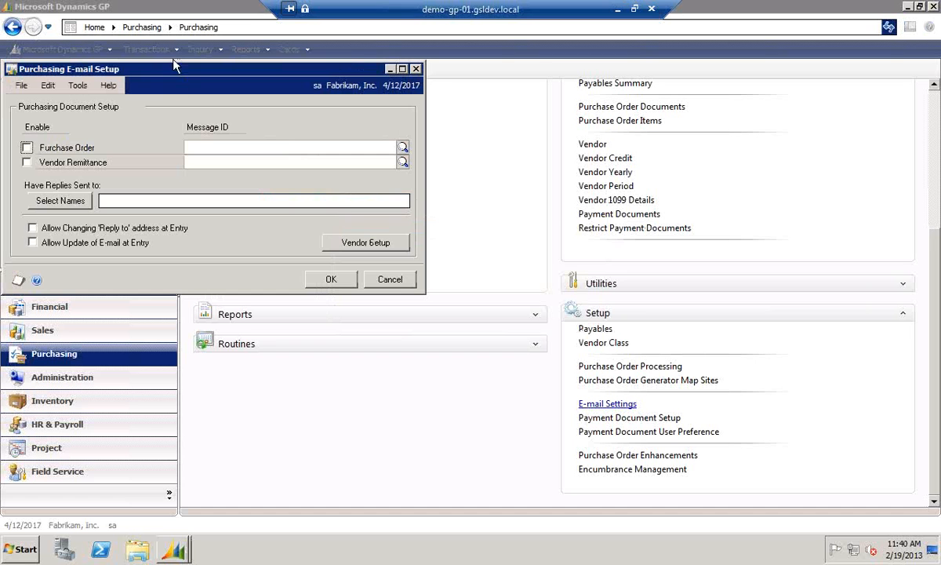
{"action": "left_click_drag", "start_coordinate": [163, 72], "coordinate": [218, 83]}
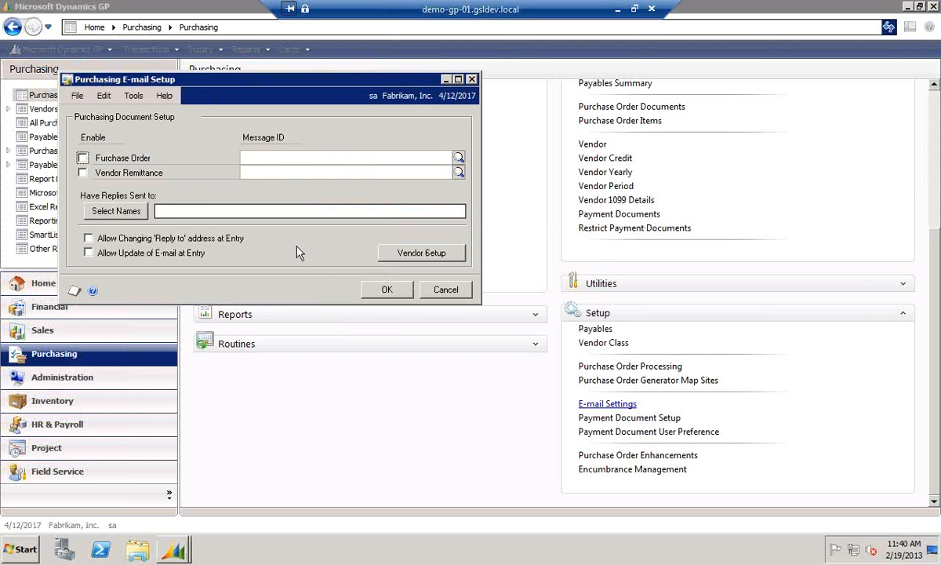
{"action": "left_click", "coordinate": [83, 172]}
{"action": "left_click", "coordinate": [446, 289]}
Examine the e-mail options of vendor ACETRAVE0001 for purchase orders and remittances, and close the vendor record without changes
{"action": "scroll", "coordinate": [859, 245], "scroll_direction": "up", "scroll_amount": 5}
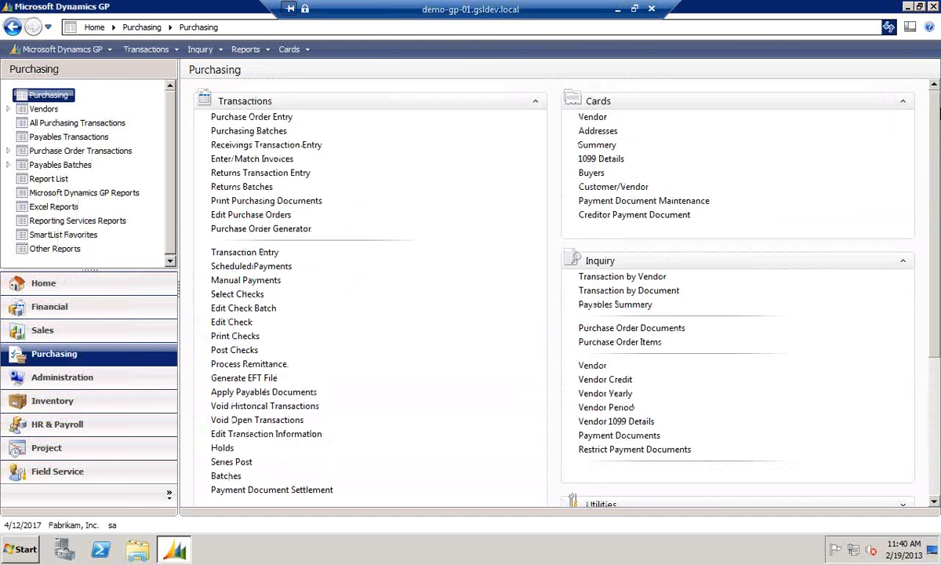
{"action": "left_click", "coordinate": [593, 117]}
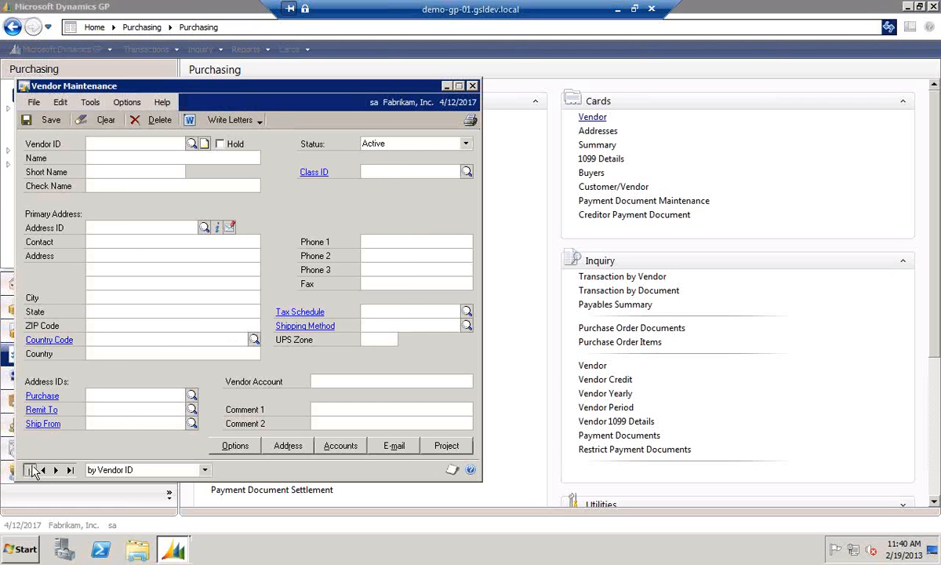
{"action": "left_click", "coordinate": [29, 469]}
{"action": "left_click", "coordinate": [393, 446]}
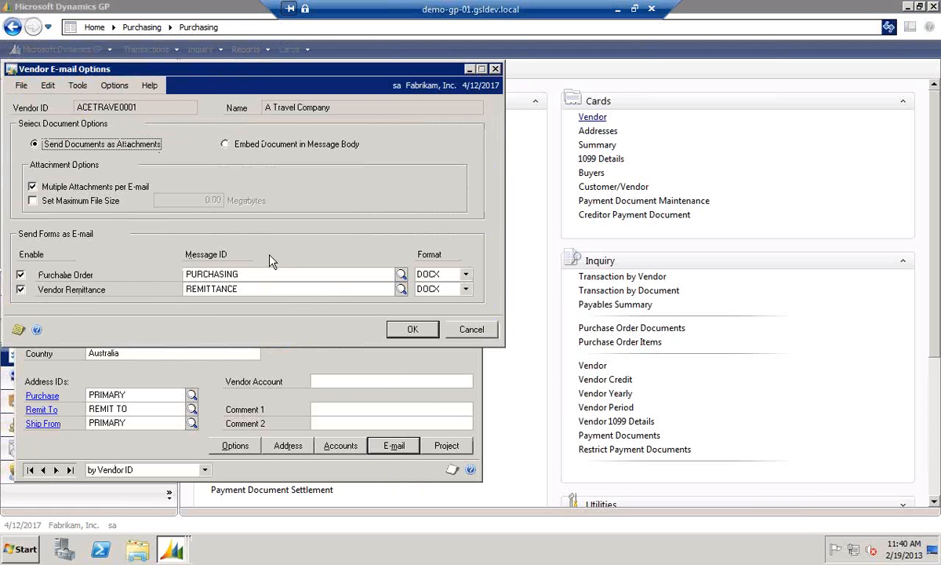
{"action": "left_click", "coordinate": [471, 330]}
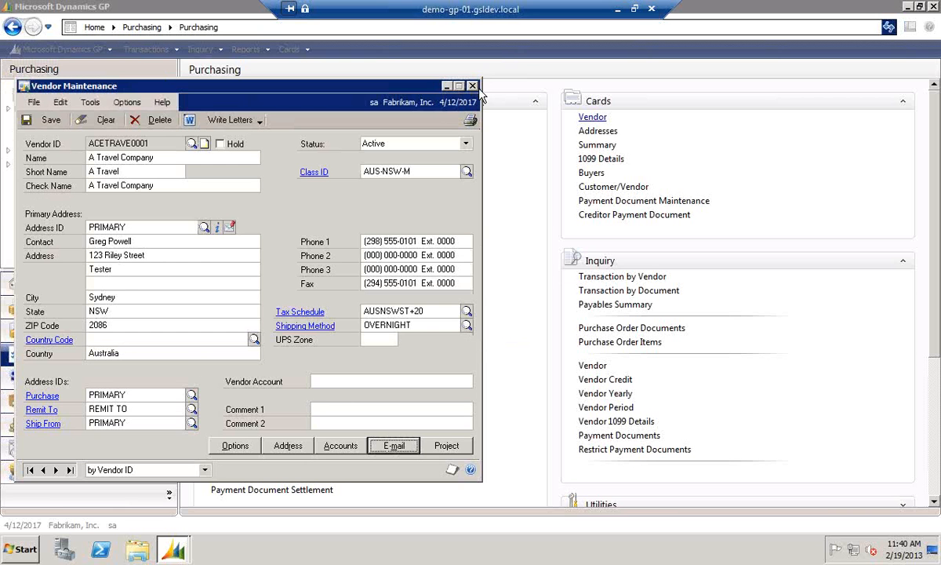
{"action": "left_click", "coordinate": [471, 85]}
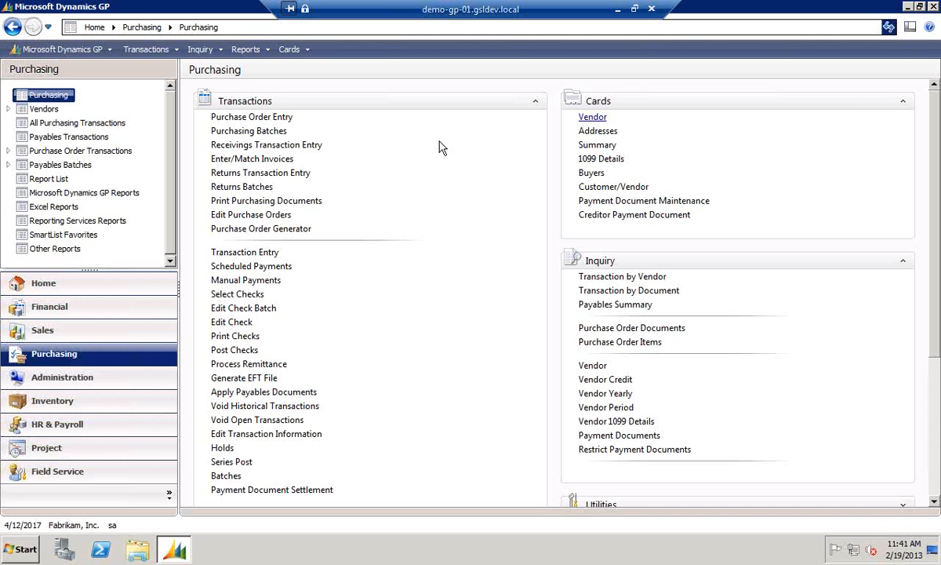
Open the EFT bank details of the FIRST BANK checkbook
{"action": "left_click", "coordinate": [85, 306]}
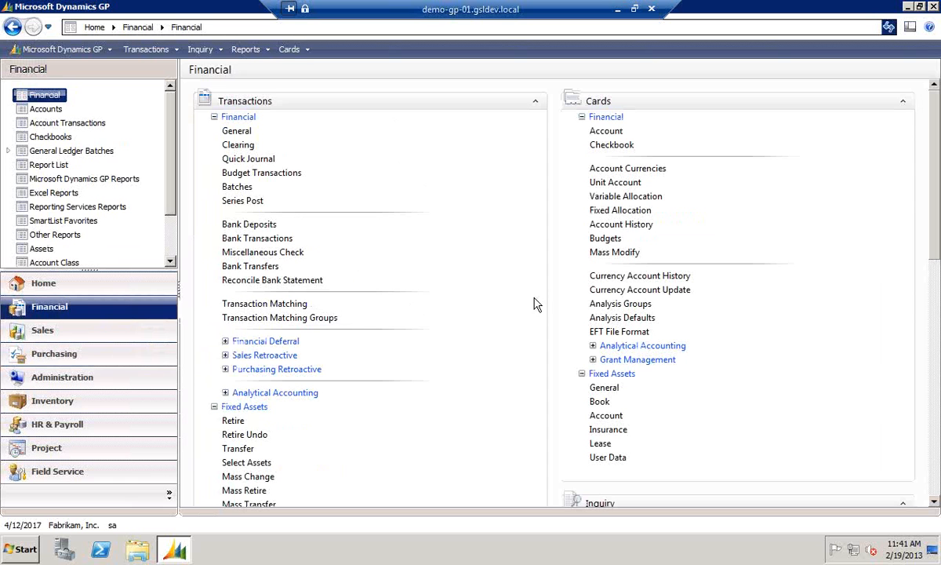
{"action": "left_click", "coordinate": [609, 145]}
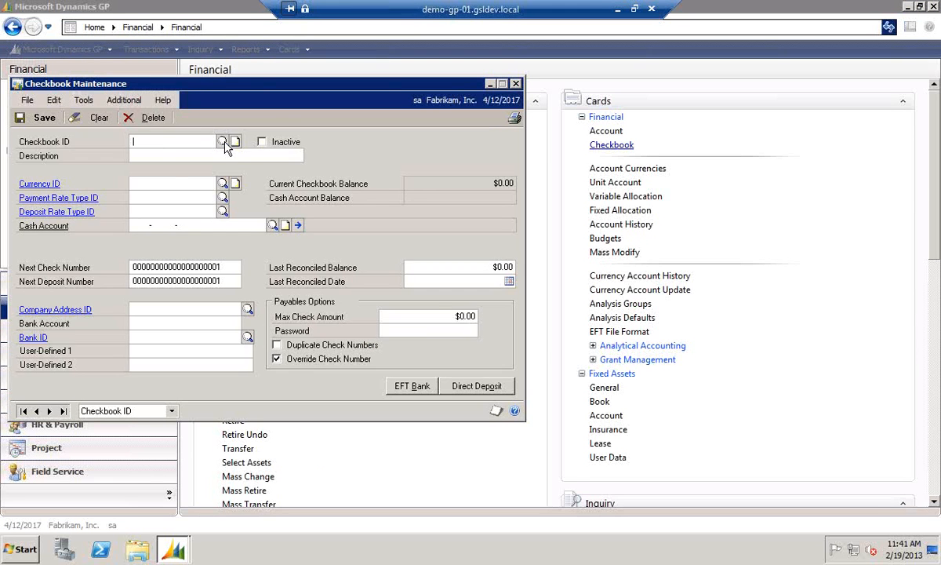
{"action": "left_click", "coordinate": [222, 141]}
{"action": "double_click", "coordinate": [195, 233]}
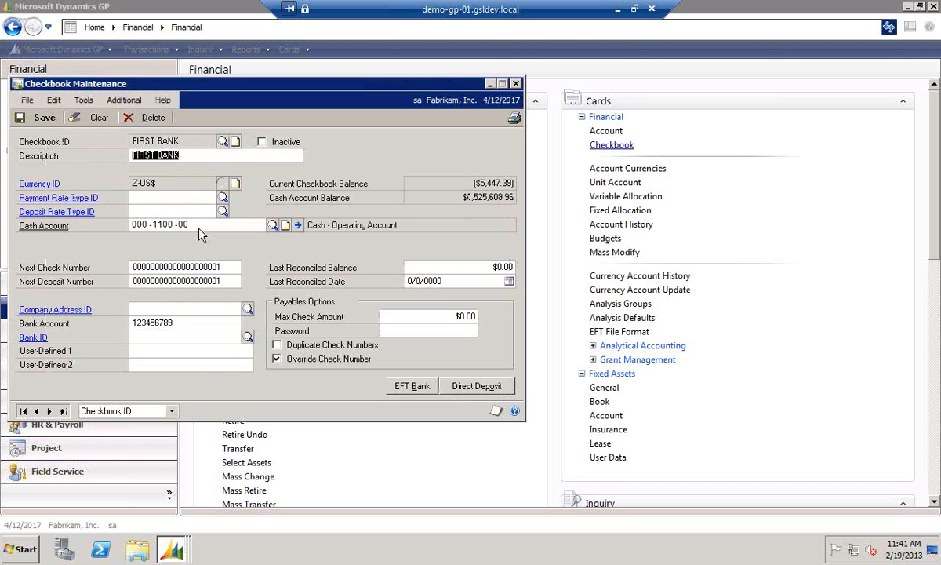
{"action": "left_click", "coordinate": [413, 387]}
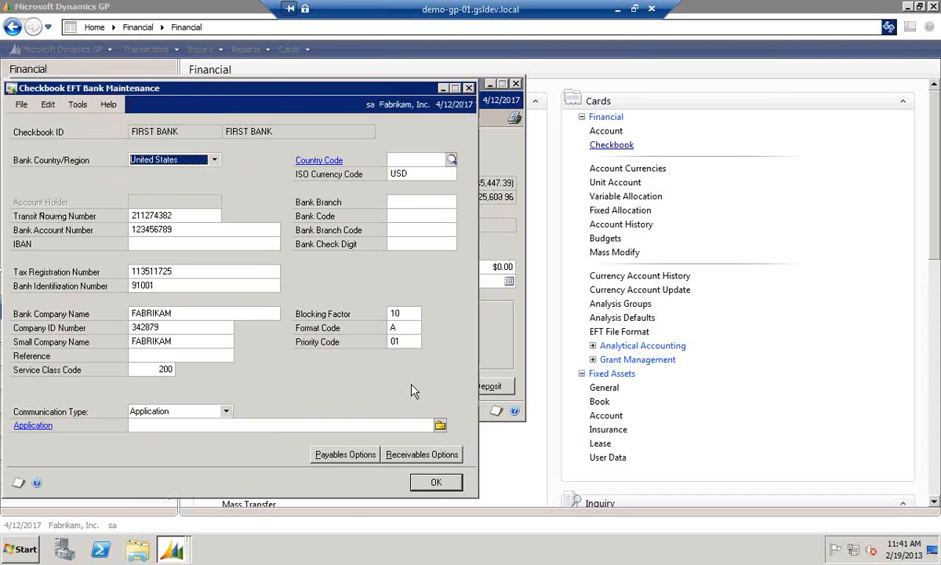
Review the checkbook's EFT payables options for payment numbering, file format and output files, and close the checkbook windows
{"action": "left_click", "coordinate": [345, 455]}
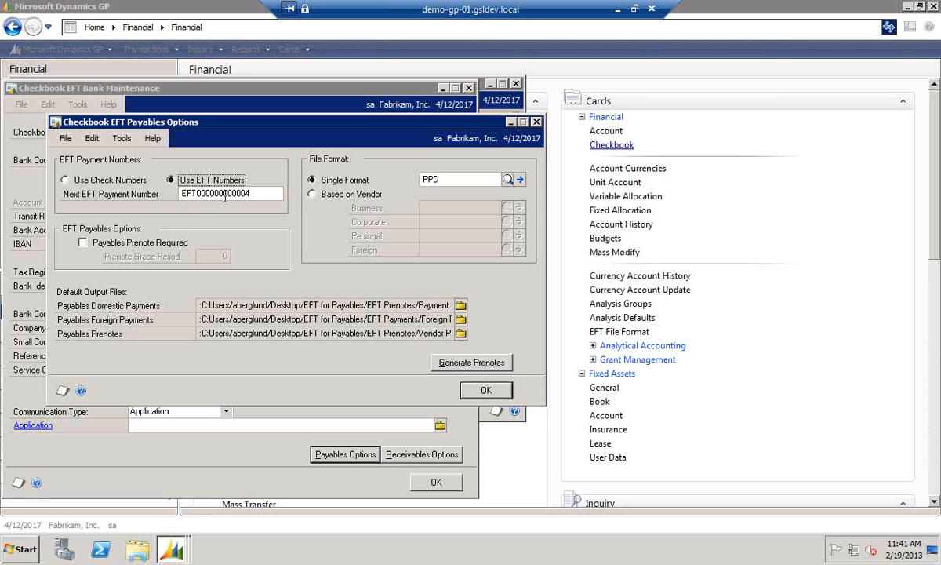
{"action": "left_click", "coordinate": [486, 390]}
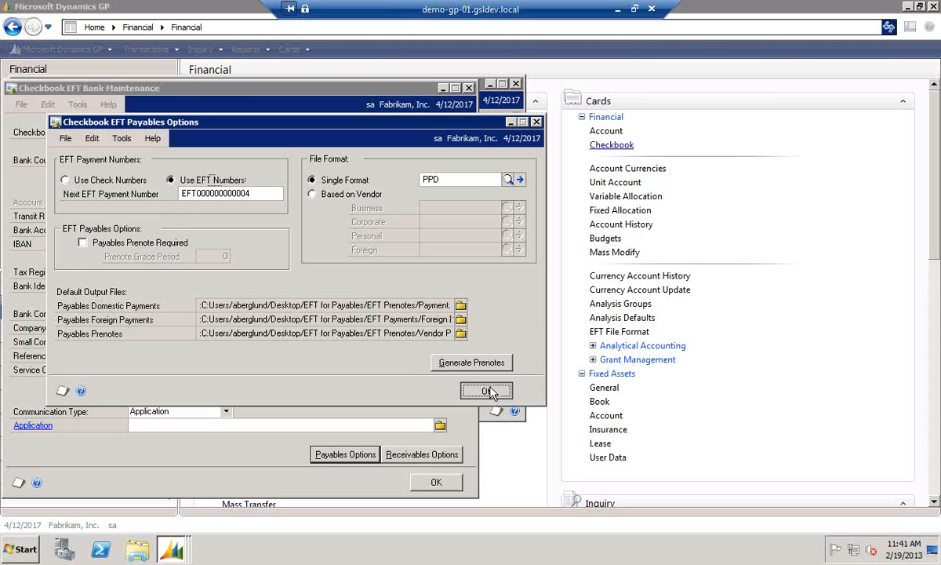
{"action": "left_click", "coordinate": [468, 89]}
{"action": "left_click", "coordinate": [516, 84]}
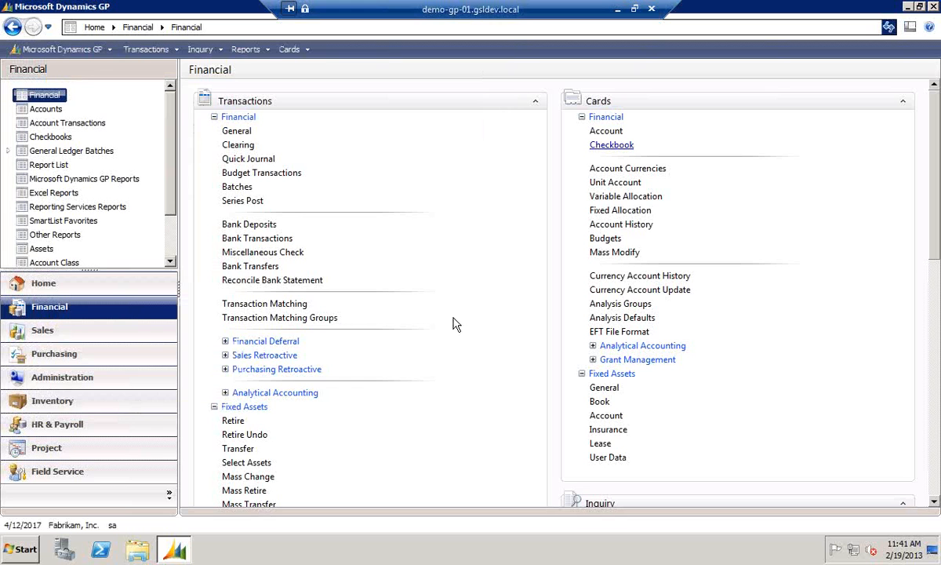